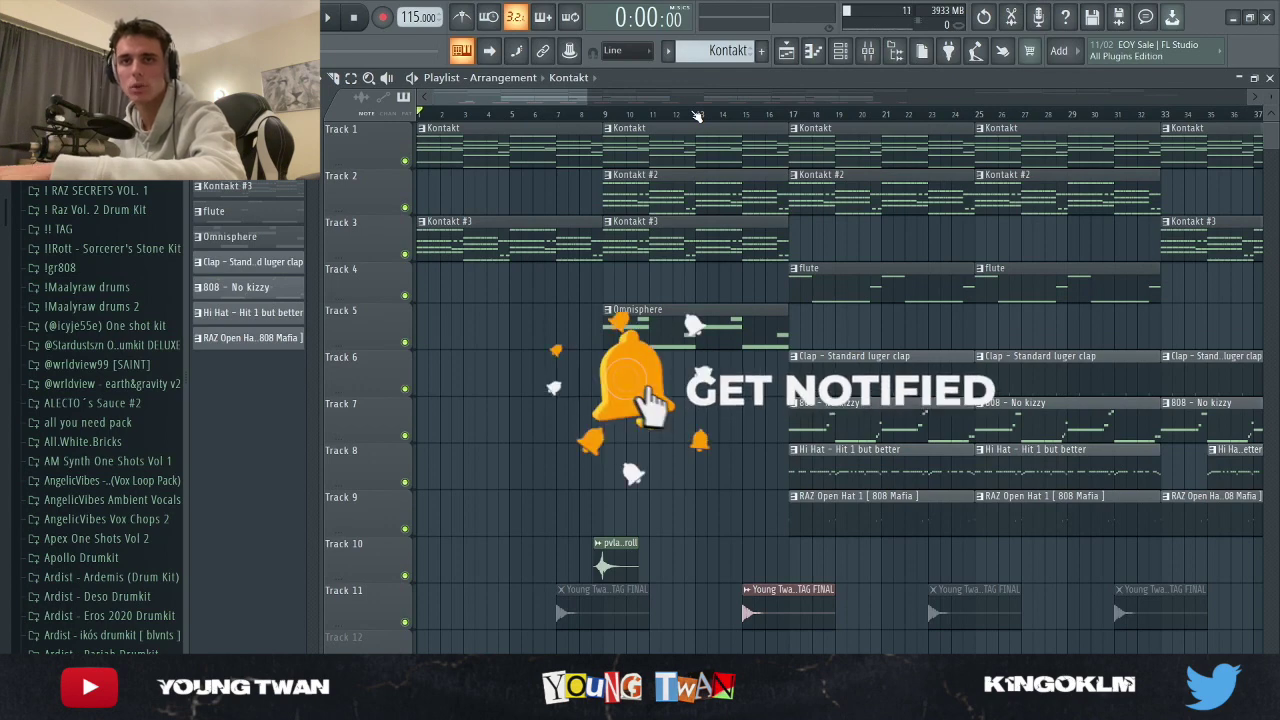
# Inspect the instrument and preset loaded on the first Kontakt channel, and close its plugin window
pyautogui.press('F6')
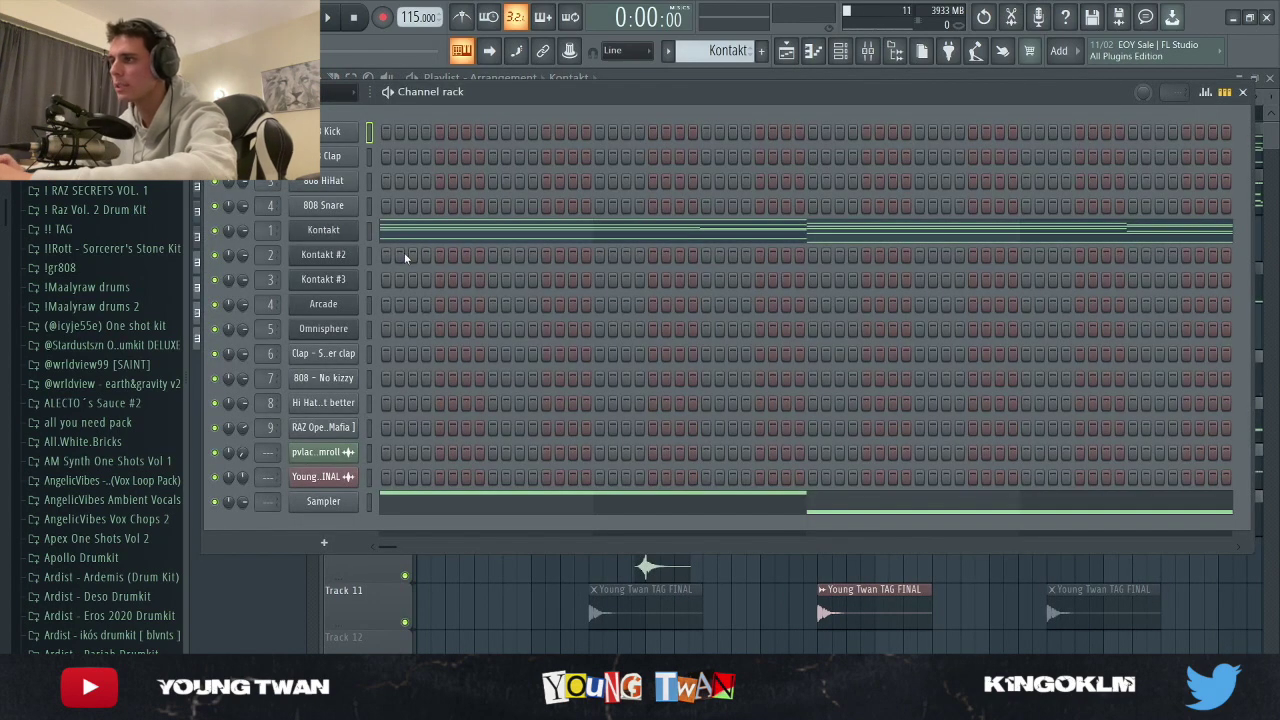
pyautogui.click(324, 230)
pyautogui.moveTo(583, 166); pyautogui.dragTo(431, 112)
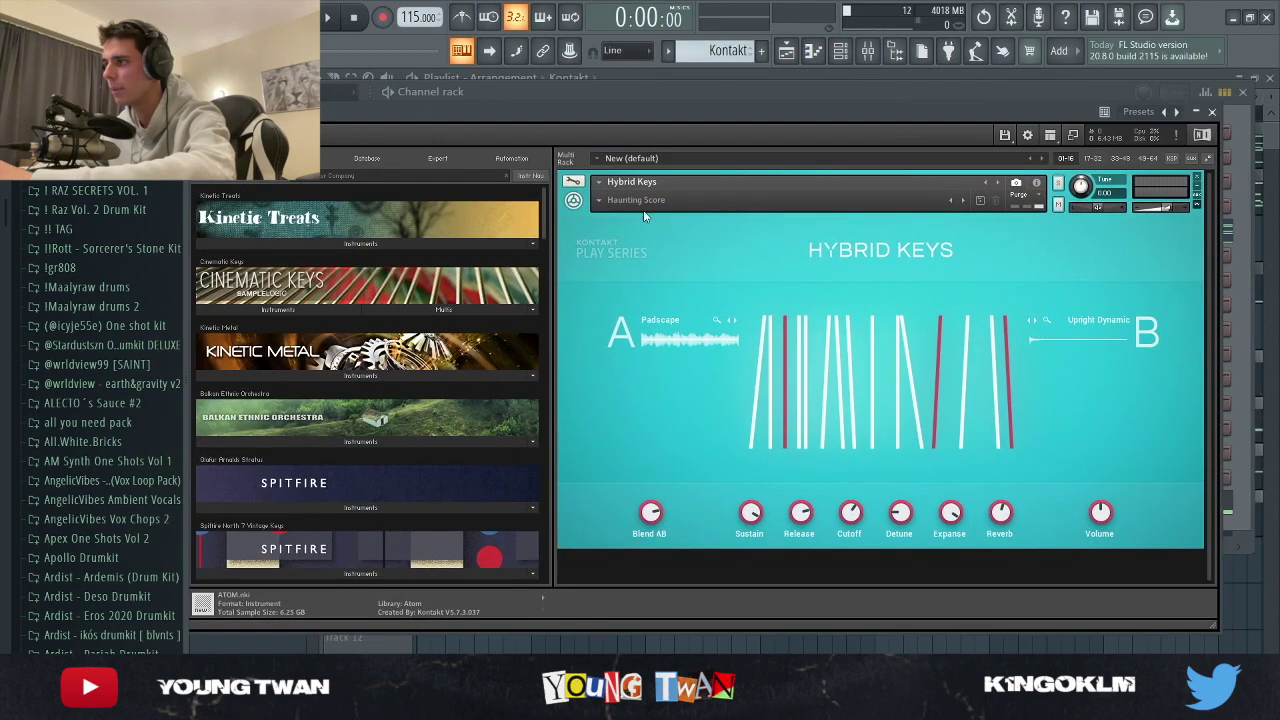
pyautogui.moveTo(396, 112); pyautogui.dragTo(535, 143)
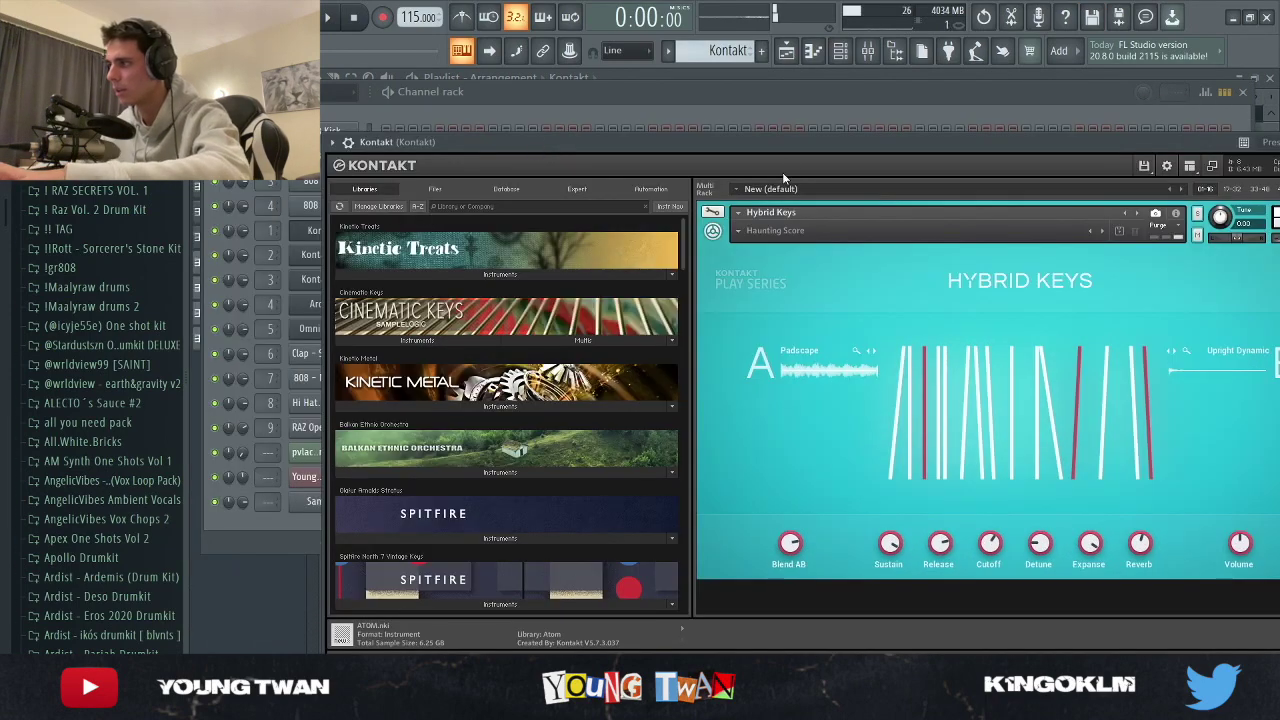
pyautogui.moveTo(743, 154); pyautogui.dragTo(629, 186)
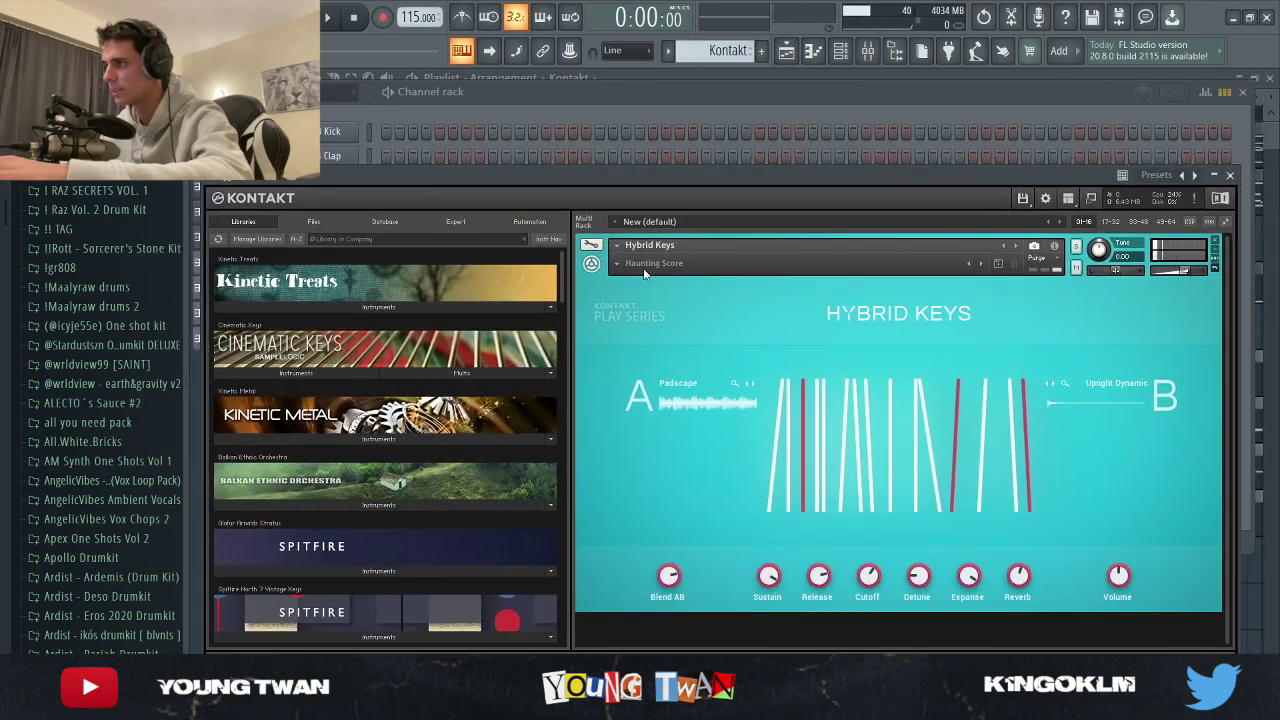
pyautogui.click(1230, 175)
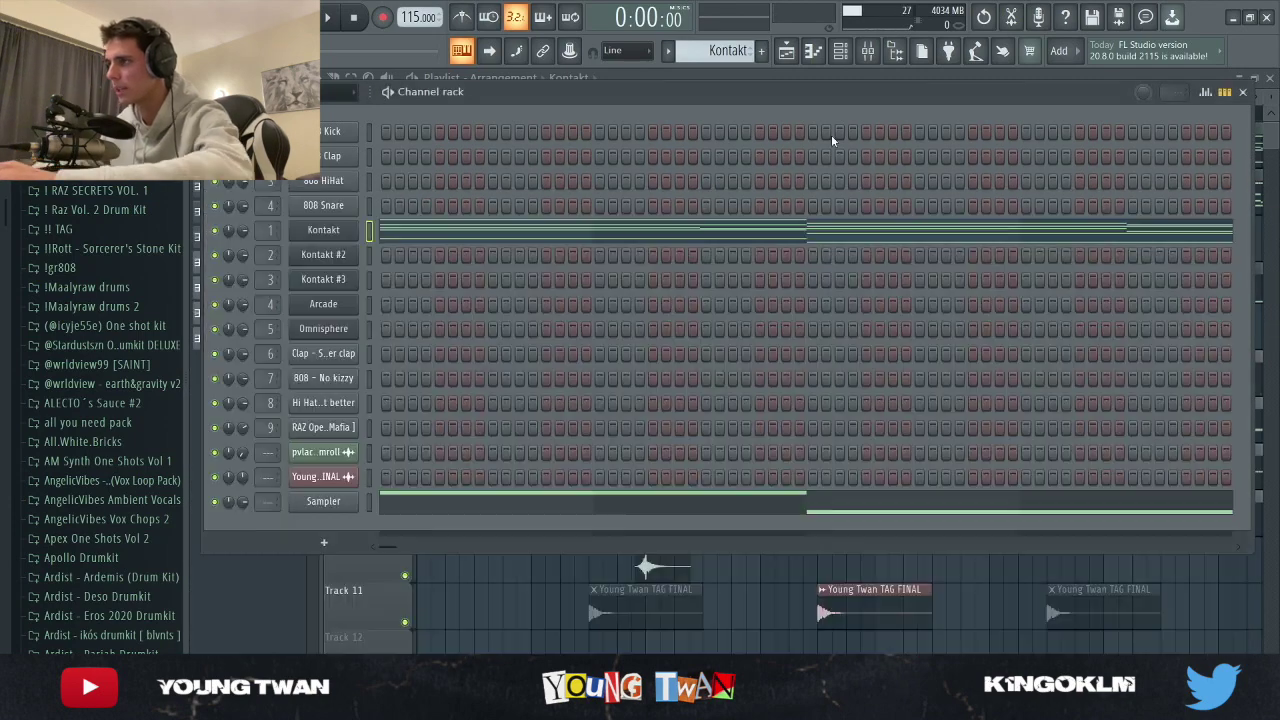
# Play the song with only the first Kontakt track audible and examine its chord and melody notes in the piano roll
pyautogui.click(524, 231)
pyautogui.scroll(-4, 563, 334)
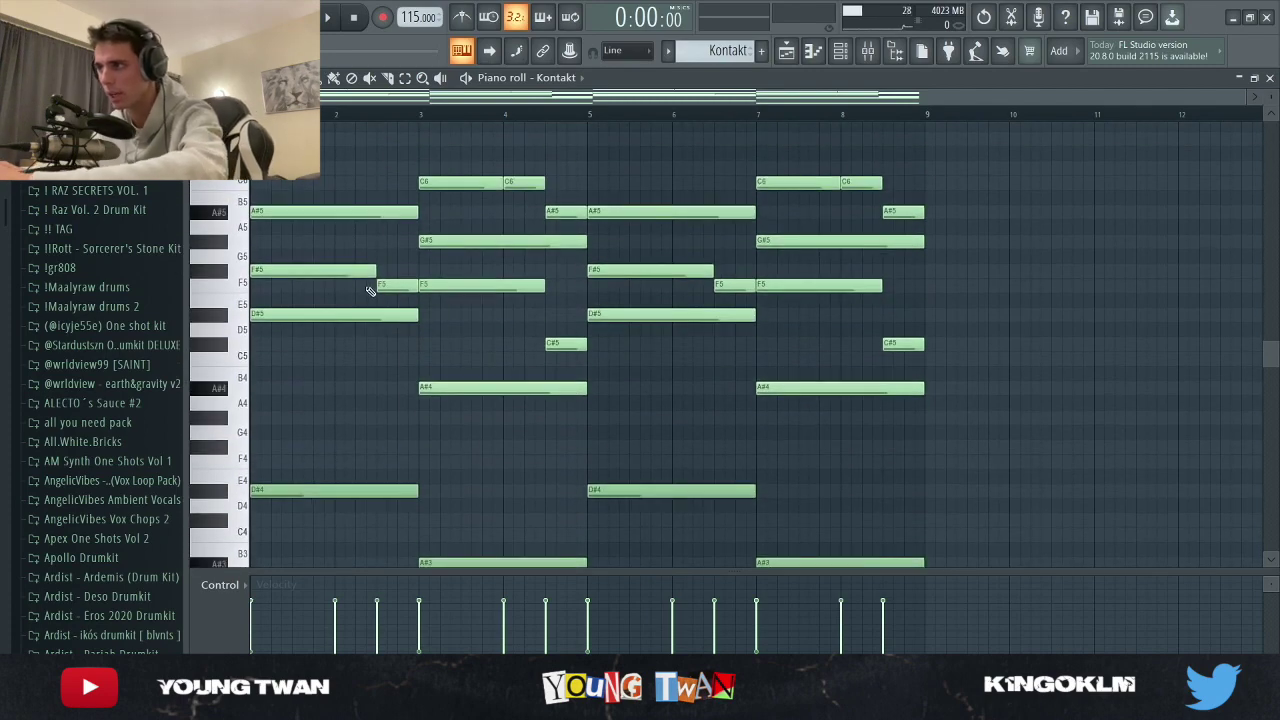
pyautogui.press('space')
pyautogui.click(838, 56)
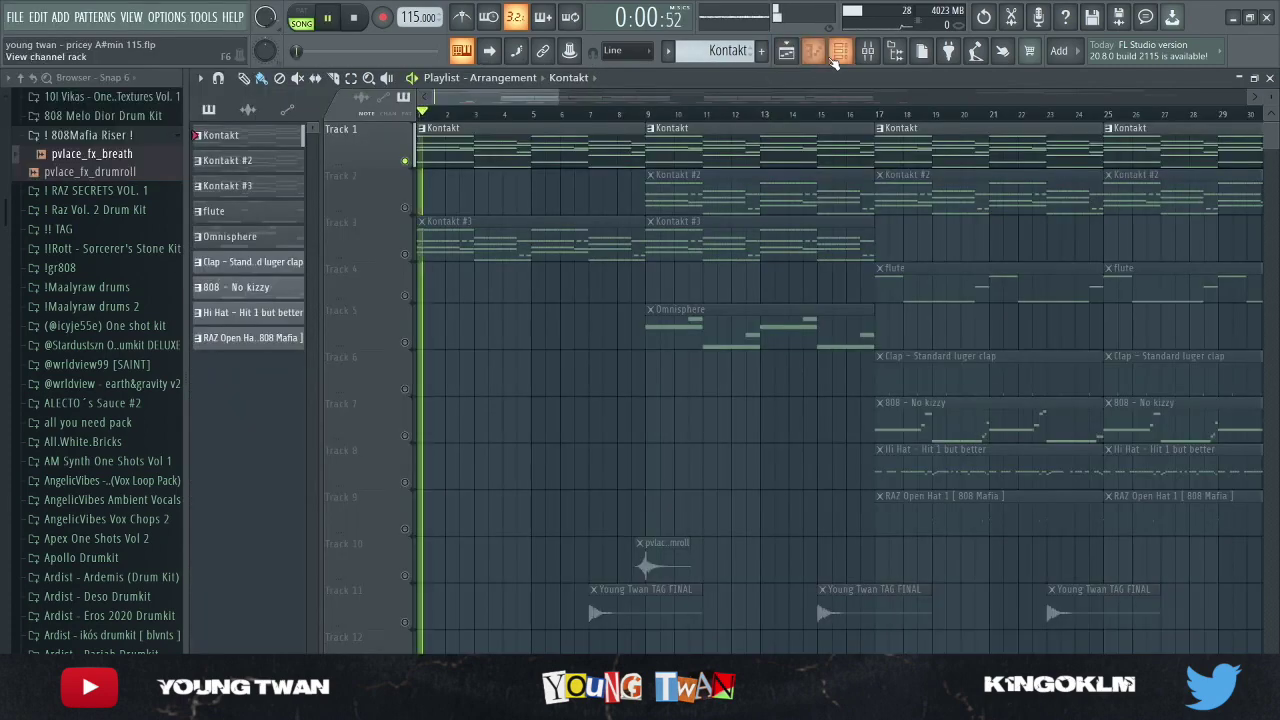
pyautogui.click(835, 61)
pyautogui.click(482, 233)
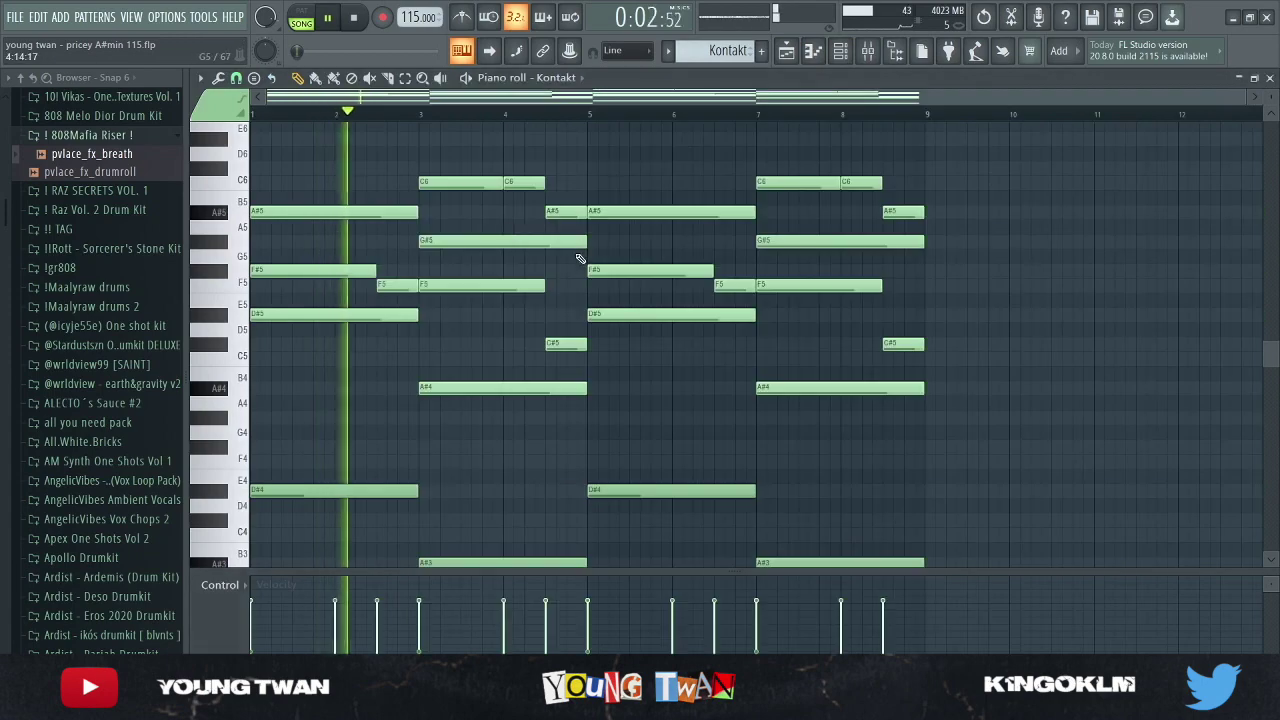
pyautogui.scroll(4, 578, 259)
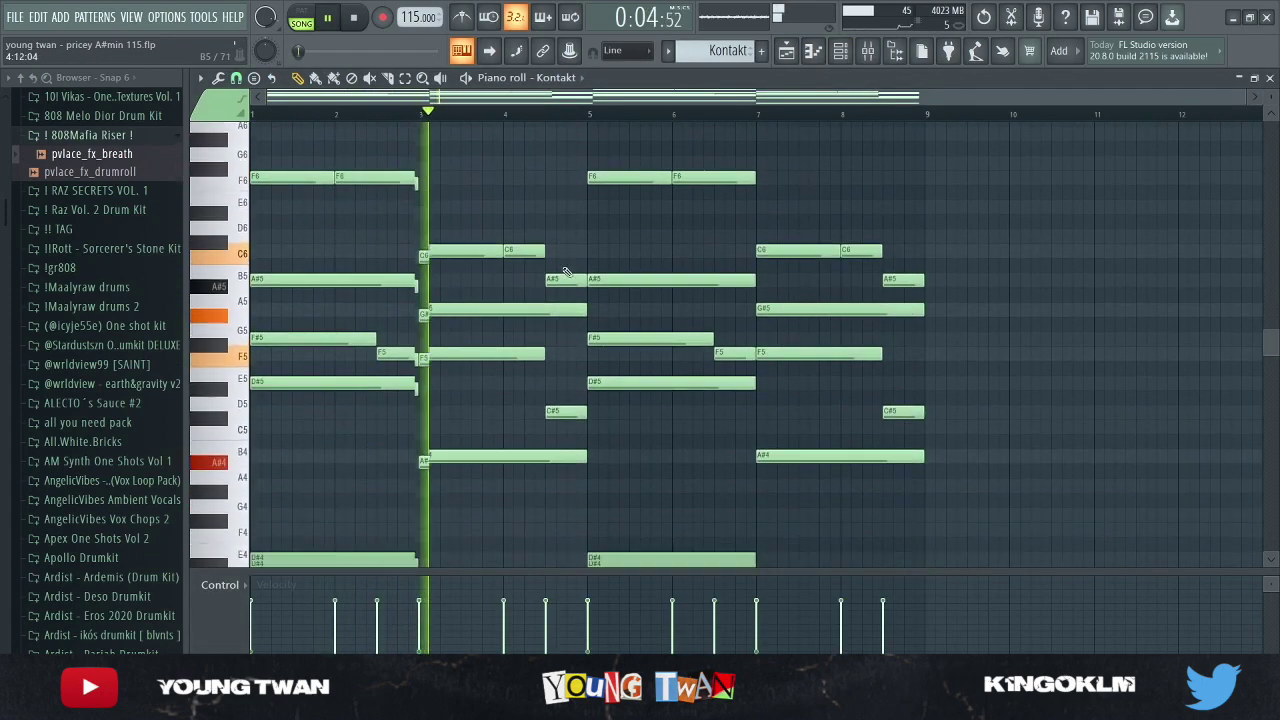
pyautogui.scroll(-1, 570, 272)
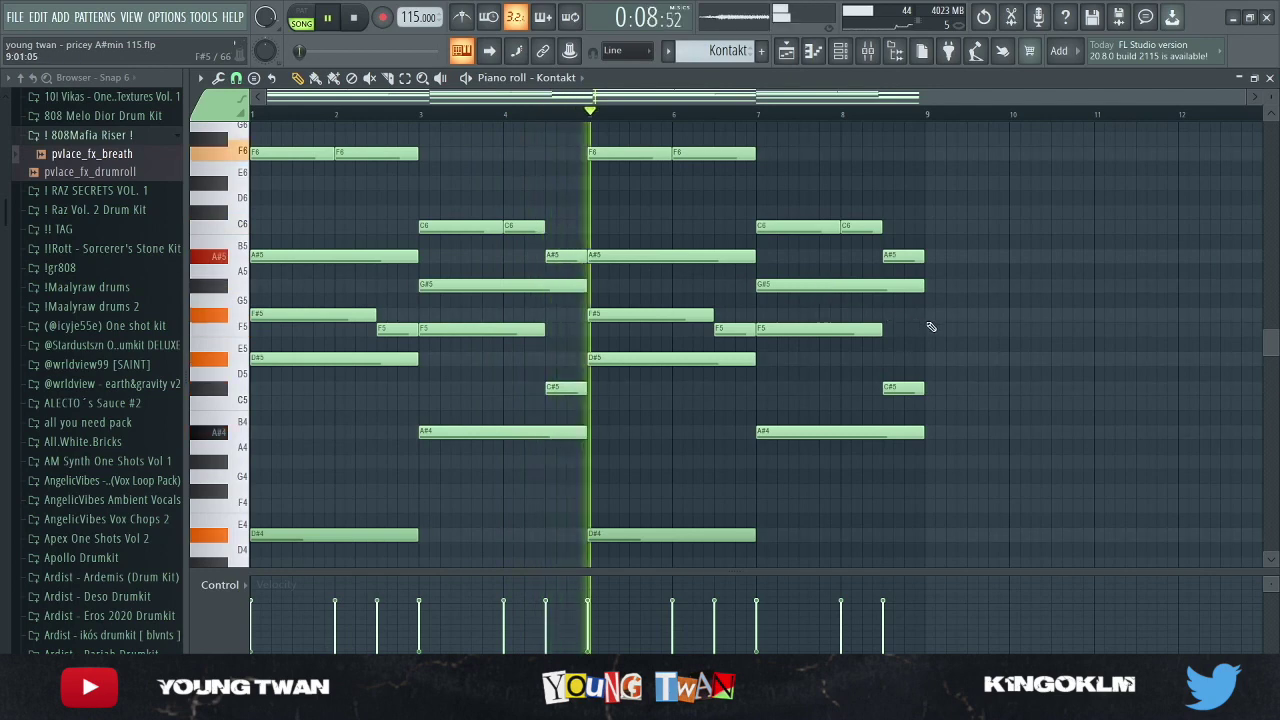
pyautogui.scroll(1, 930, 327)
pyautogui.scroll(-3, 945, 308)
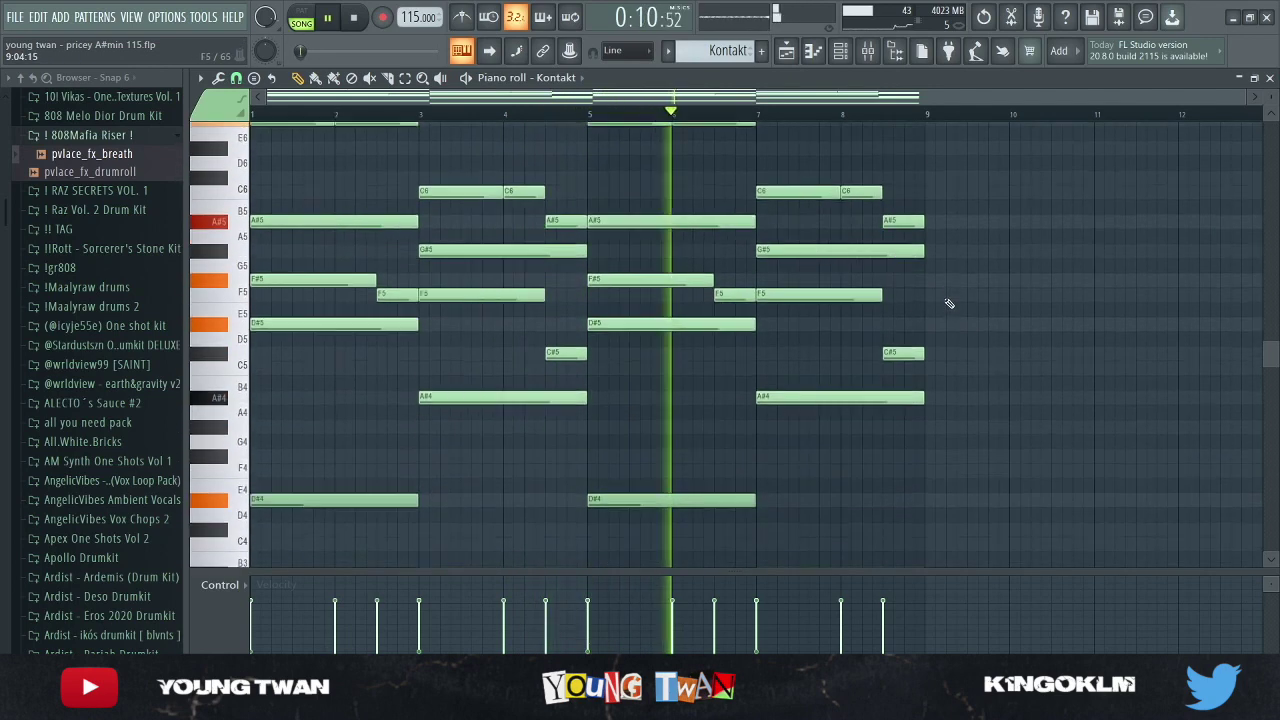
pyautogui.scroll(-2, 946, 303)
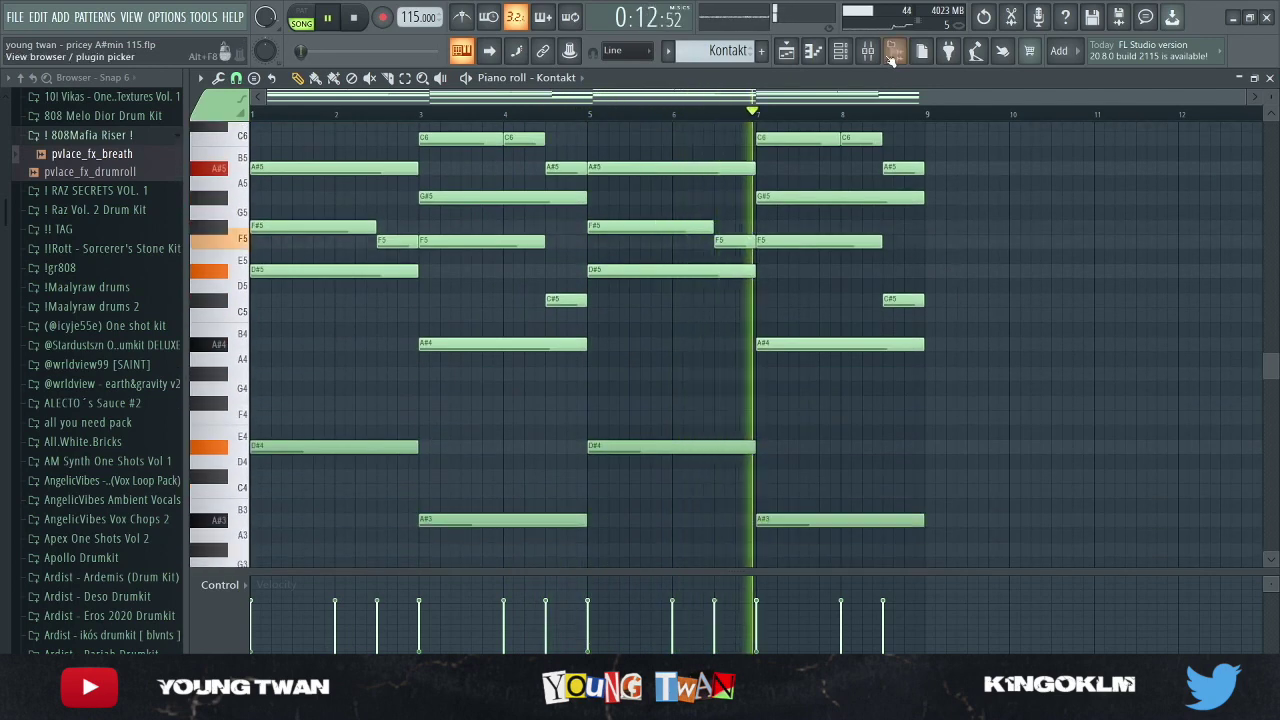
pyautogui.scroll(3, 960, 262)
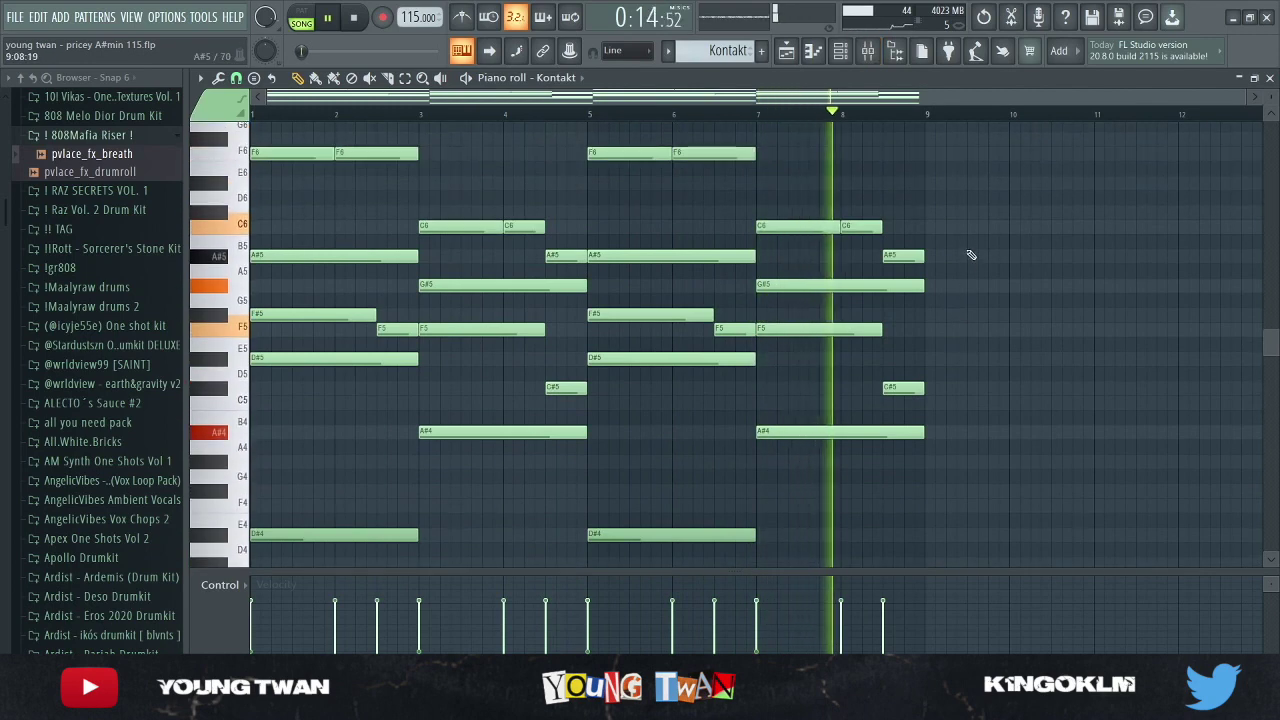
# Stop playback, inspect the Fruity parametric EQ 2 on the Kontakt mixer track, and look over the pattern's notes again
pyautogui.click(877, 60)
pyautogui.press('space')
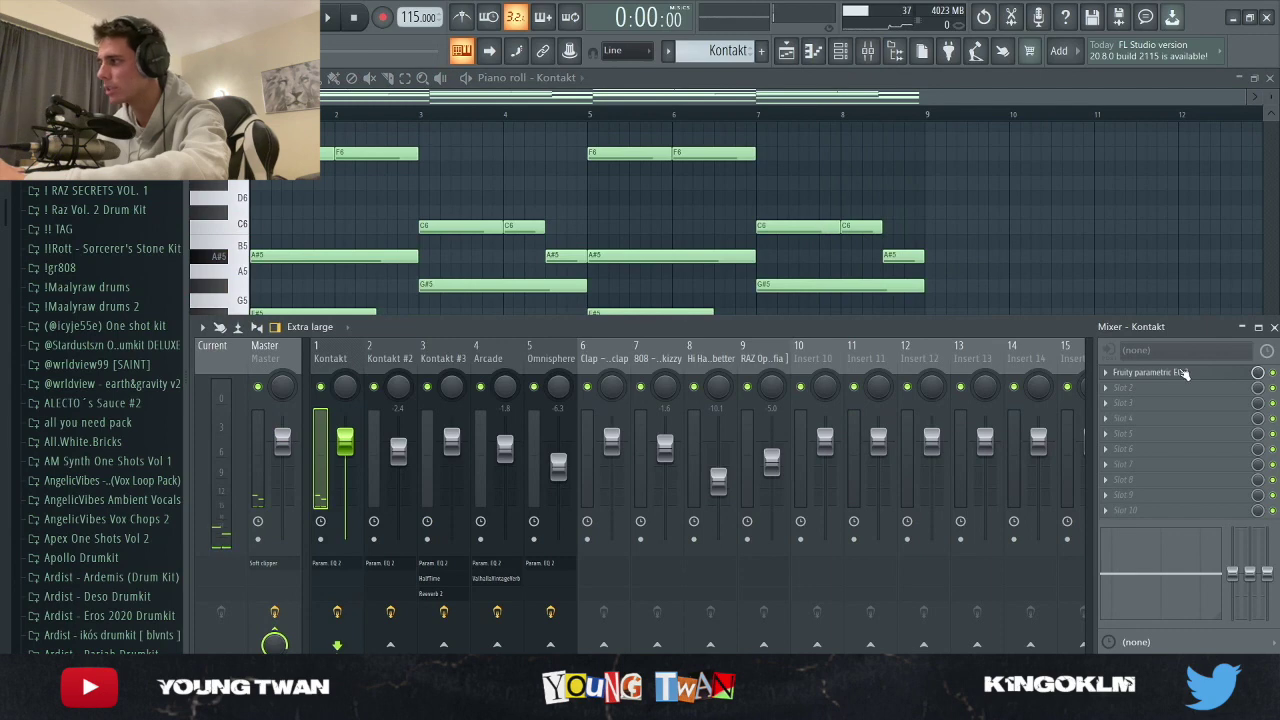
pyautogui.click(1183, 373)
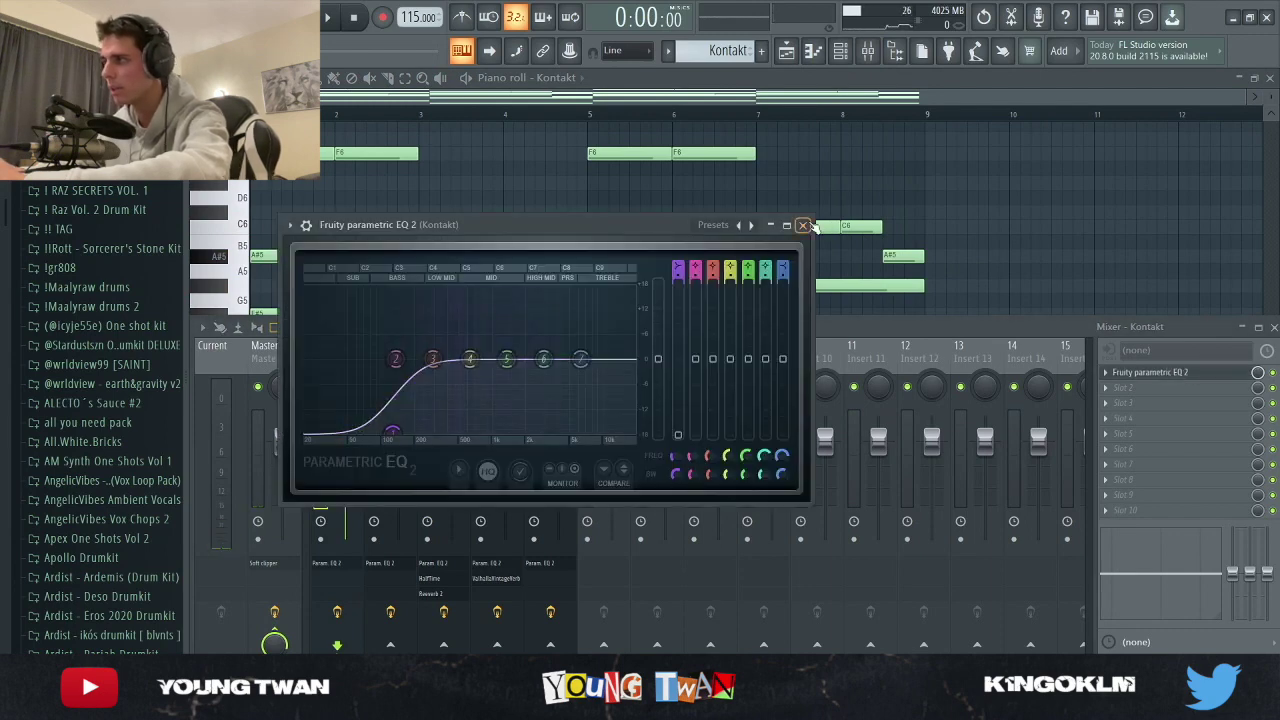
pyautogui.click(803, 225)
pyautogui.press('F9')
pyautogui.scroll(5, 730, 350)
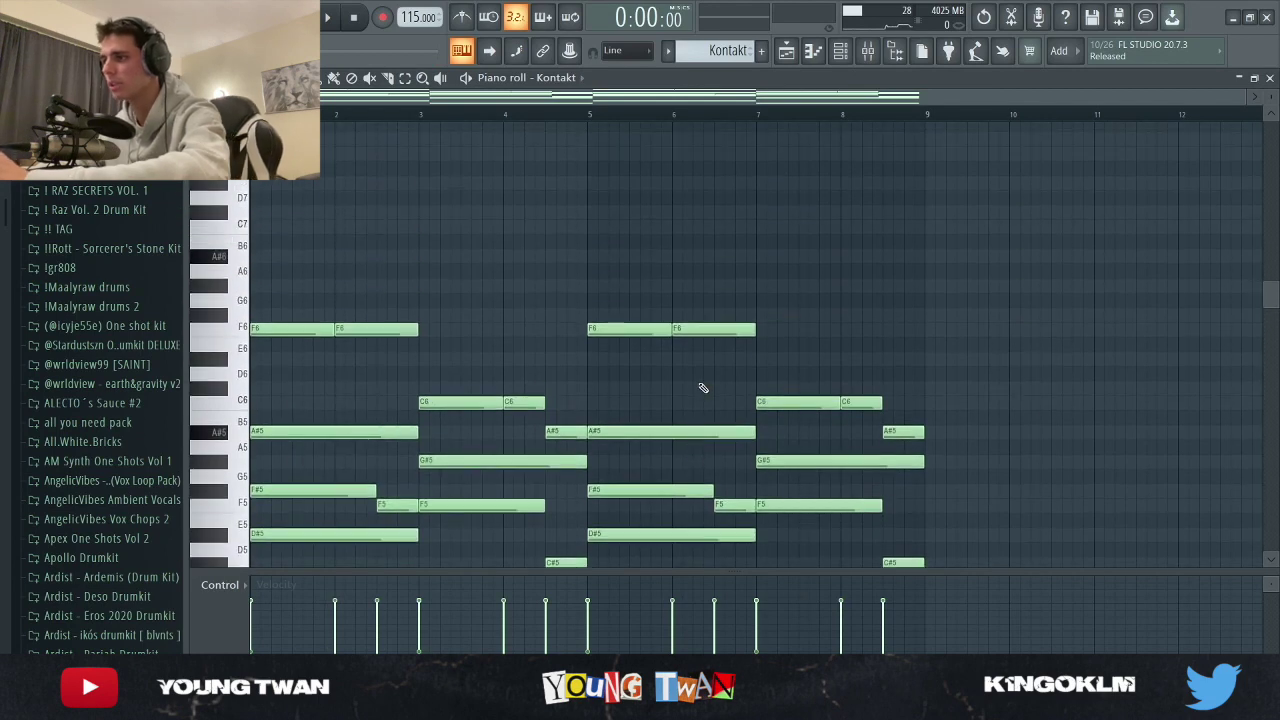
pyautogui.scroll(-10, 710, 380)
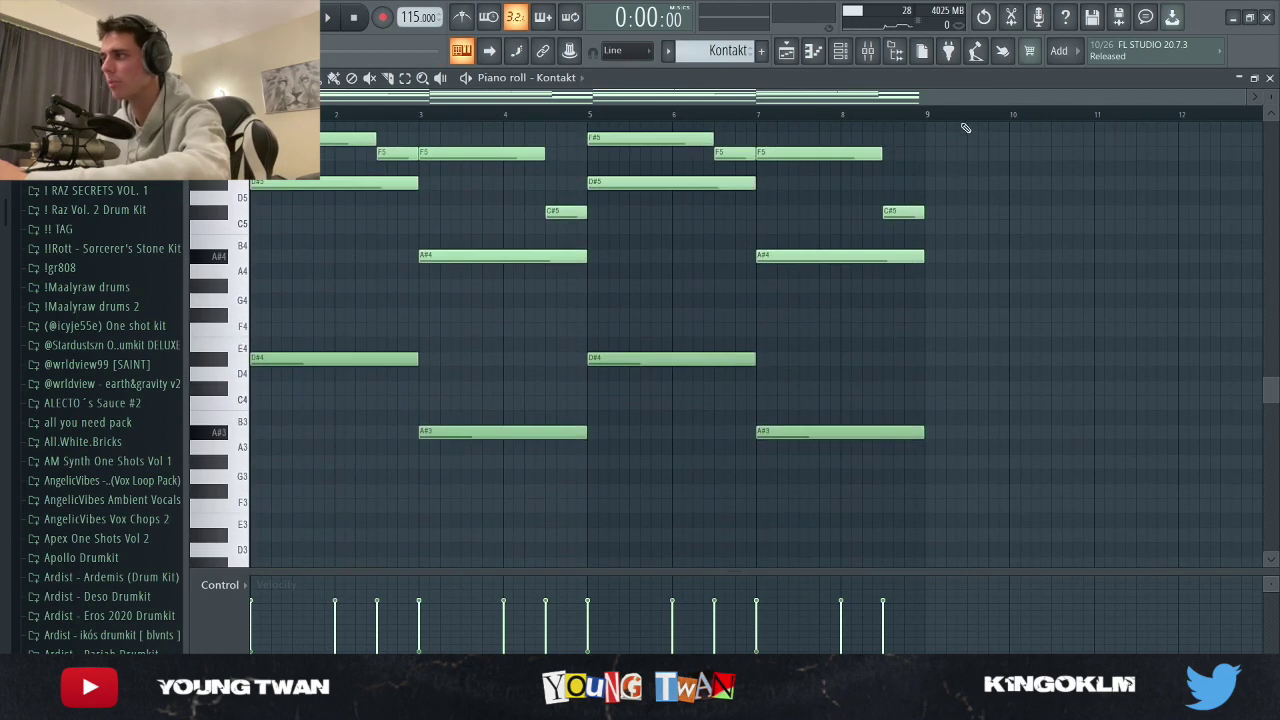
# Inspect the Kontakt #2 channel's instrument, including its effects and main settings, and close its plugin window
pyautogui.click(868, 52)
pyautogui.click(323, 255)
pyautogui.moveTo(634, 183); pyautogui.dragTo(589, 118)
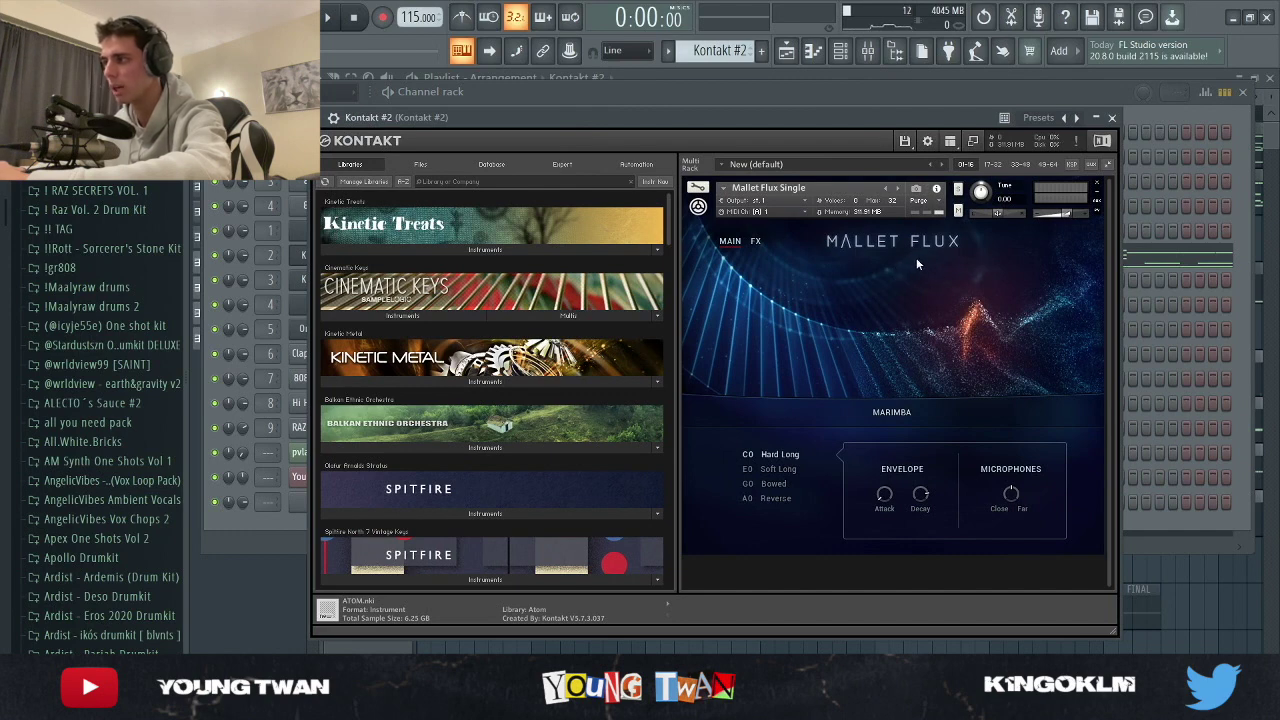
pyautogui.click(756, 243)
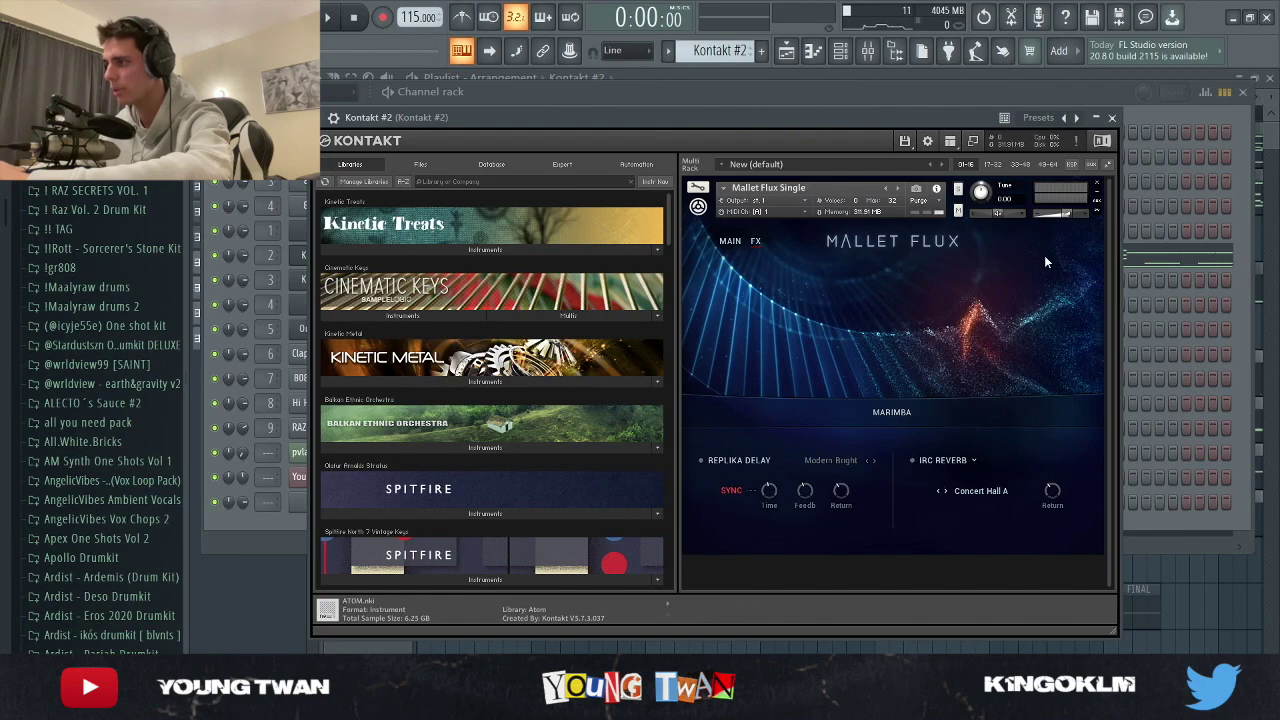
pyautogui.click(731, 242)
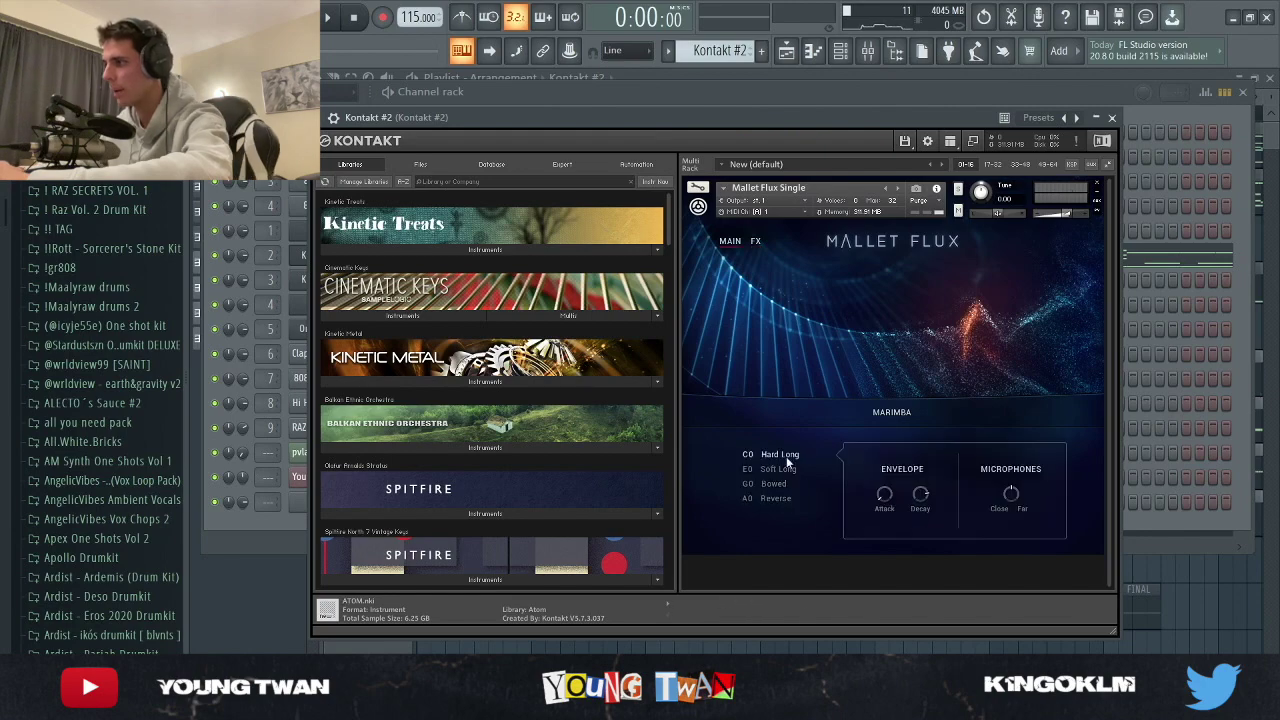
pyautogui.click(1114, 119)
# Examine the rhythm and note layout of the Kontakt #2 pattern in the piano roll
pyautogui.click(546, 256)
pyautogui.scroll(5, 501, 319)
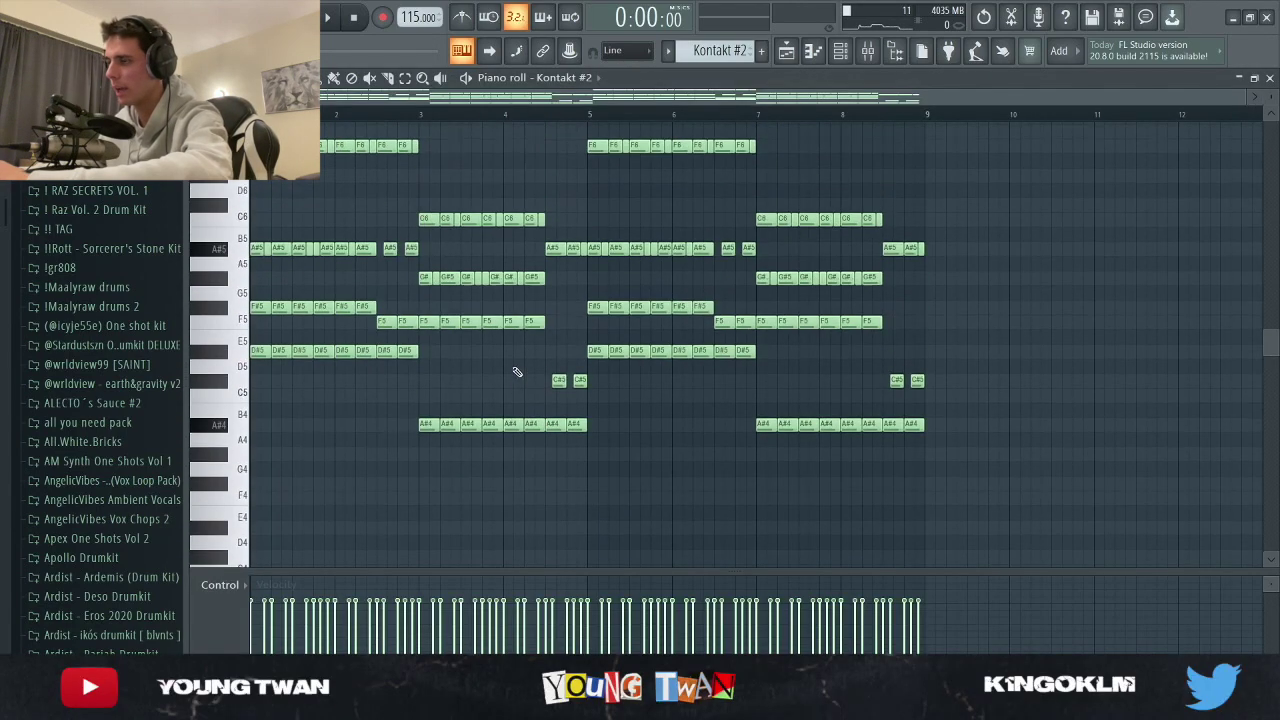
pyautogui.scroll(5, 226, 380)
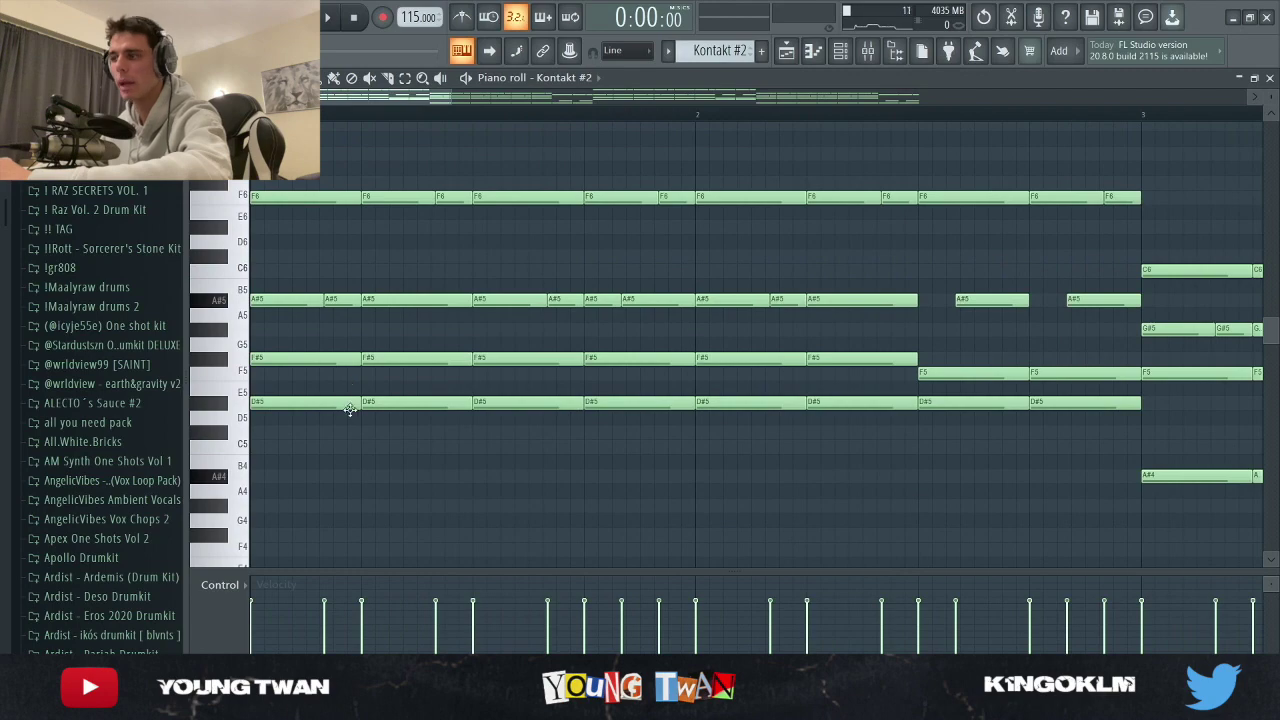
pyautogui.scroll(-5, 350, 410)
pyautogui.scroll(-3, 294, 334)
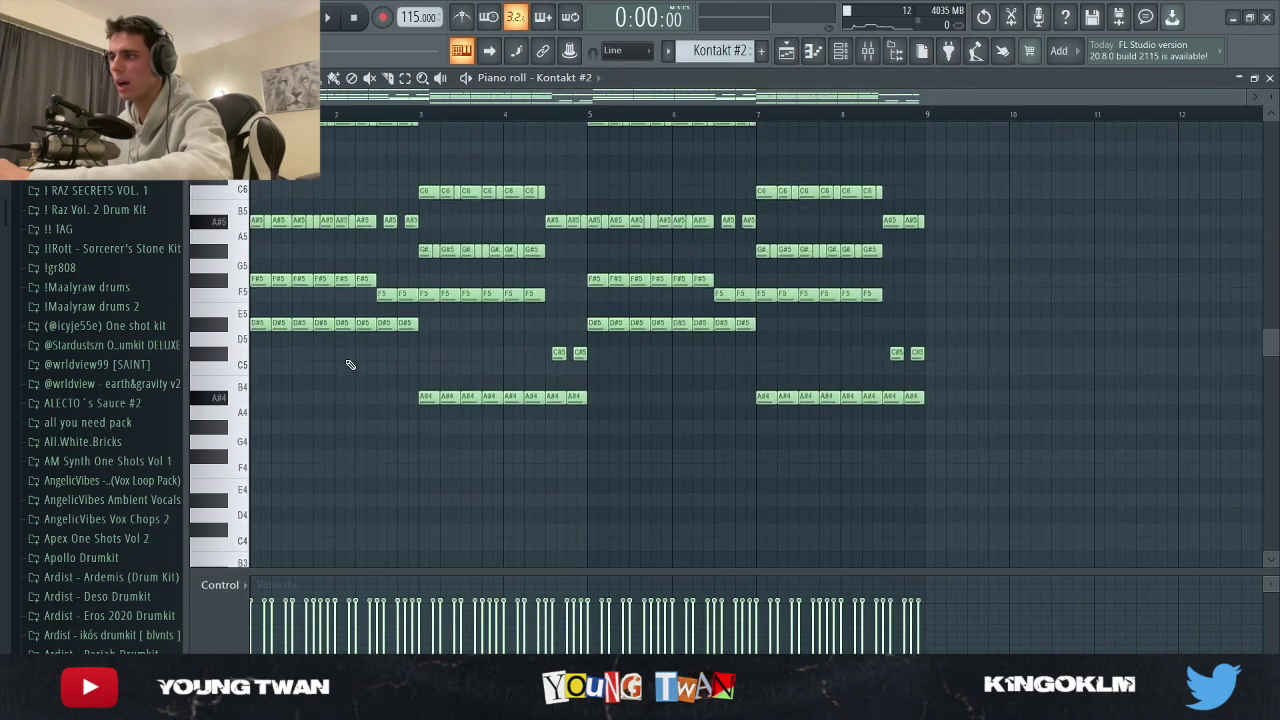
pyautogui.scroll(2, 300, 370)
pyautogui.scroll(4, 255, 360)
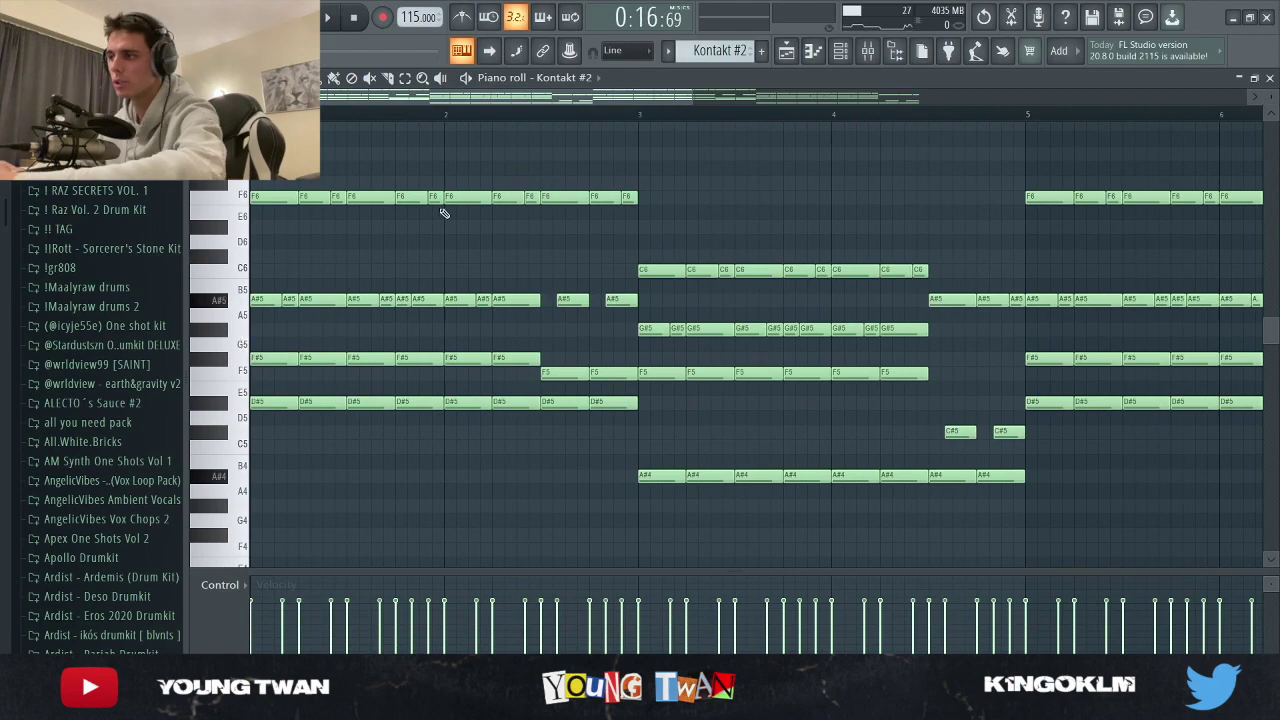
# Play the Kontakt #2 pattern and follow its notes through to bar 9
pyautogui.press('space')
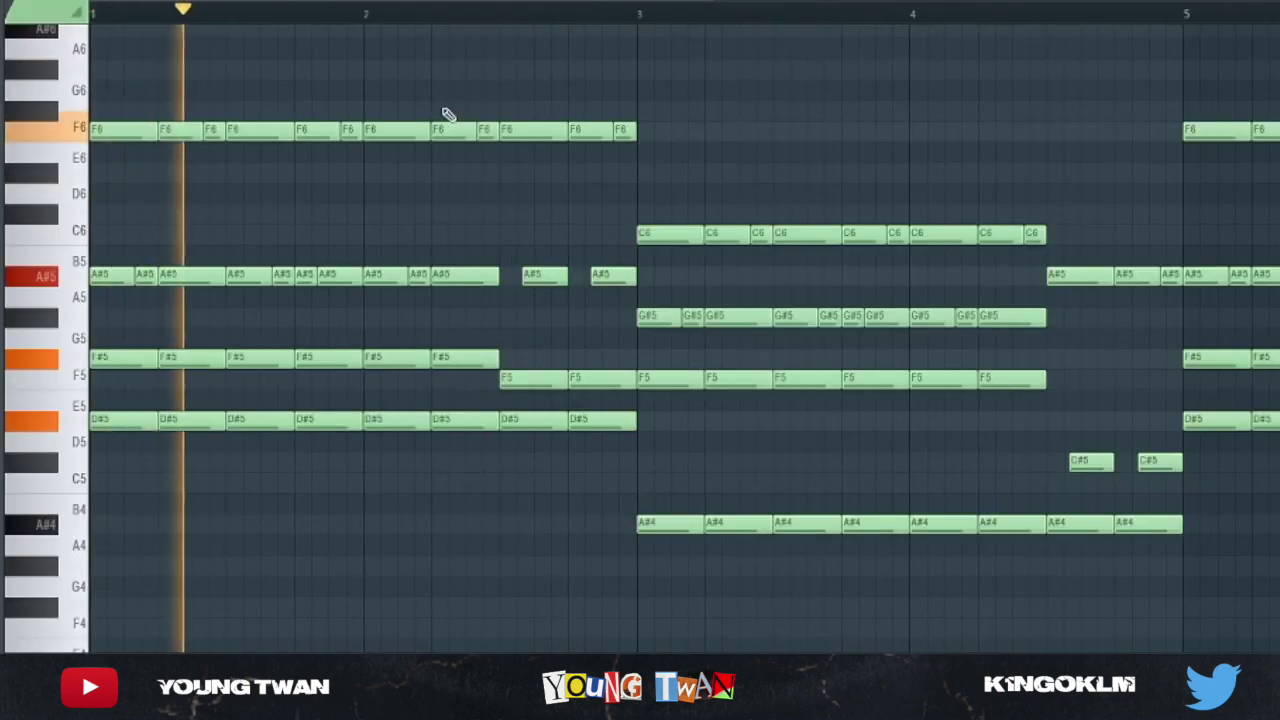
pyautogui.scroll(-2, 700, 216)
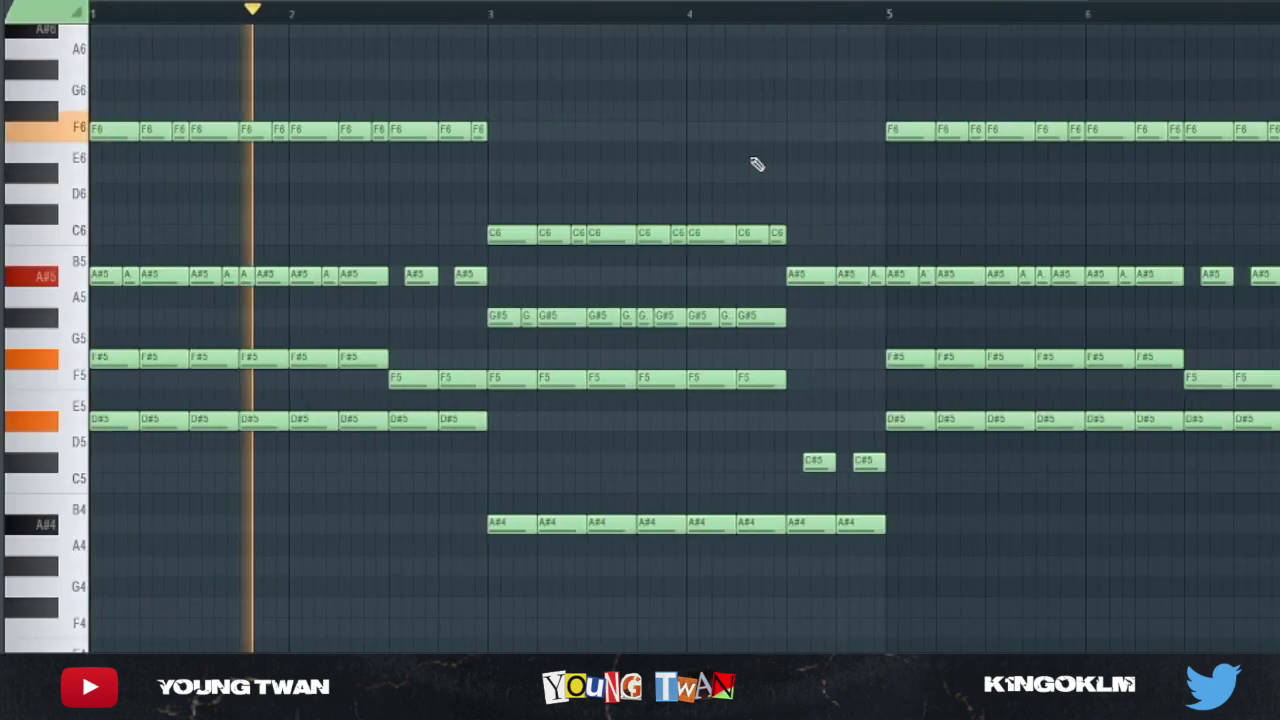
pyautogui.scroll(-2, 756, 168)
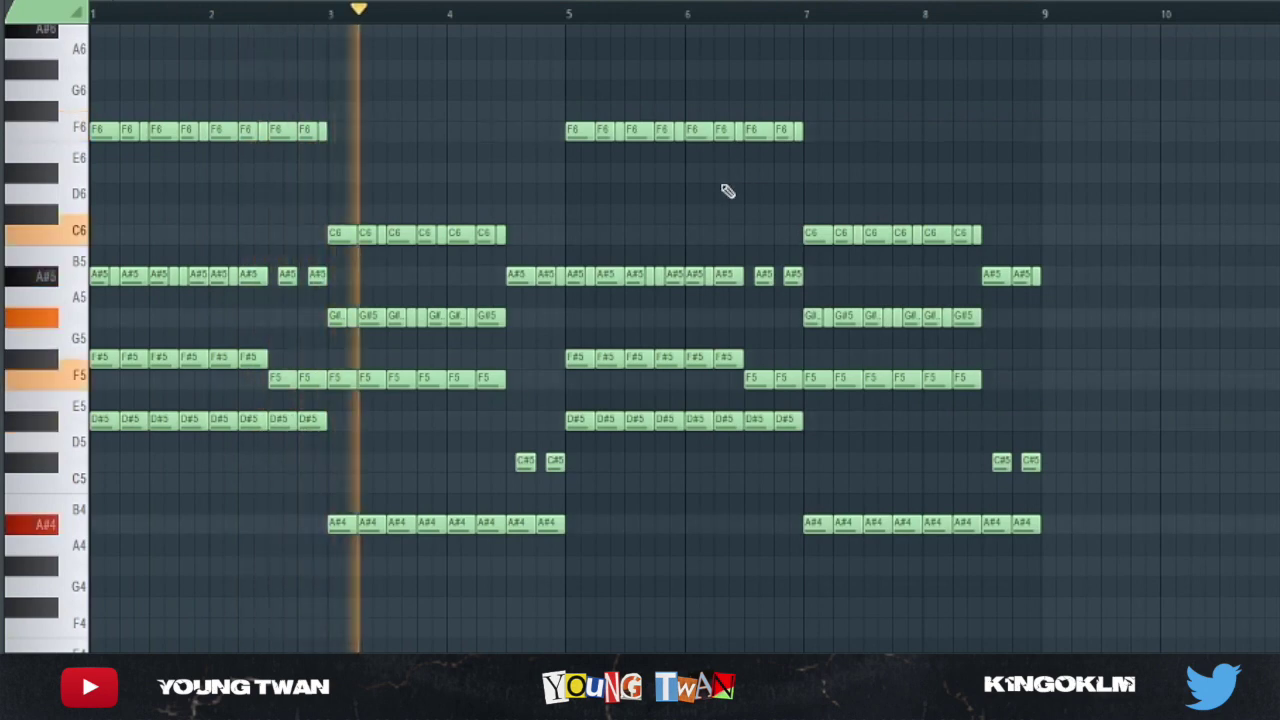
pyautogui.scroll(3, 420, 262)
pyautogui.scroll(-2, 405, 280)
pyautogui.scroll(1, 400, 306)
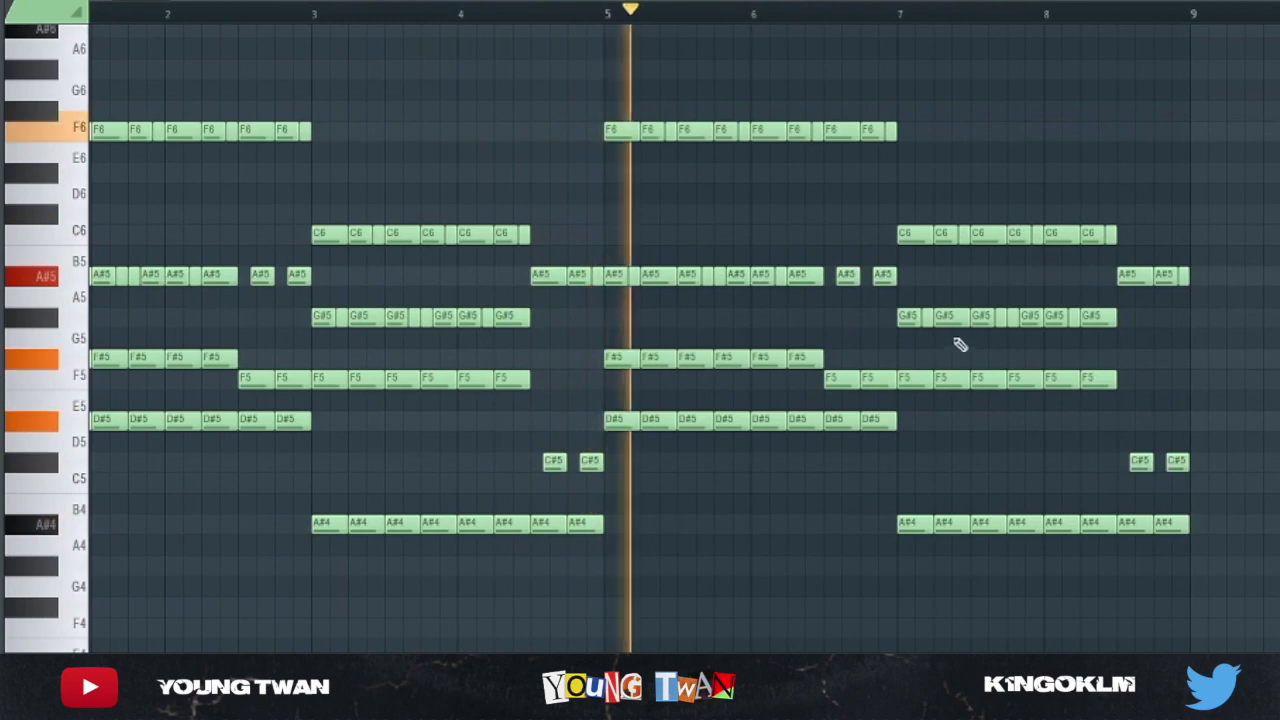
pyautogui.scroll(-1, 1122, 385)
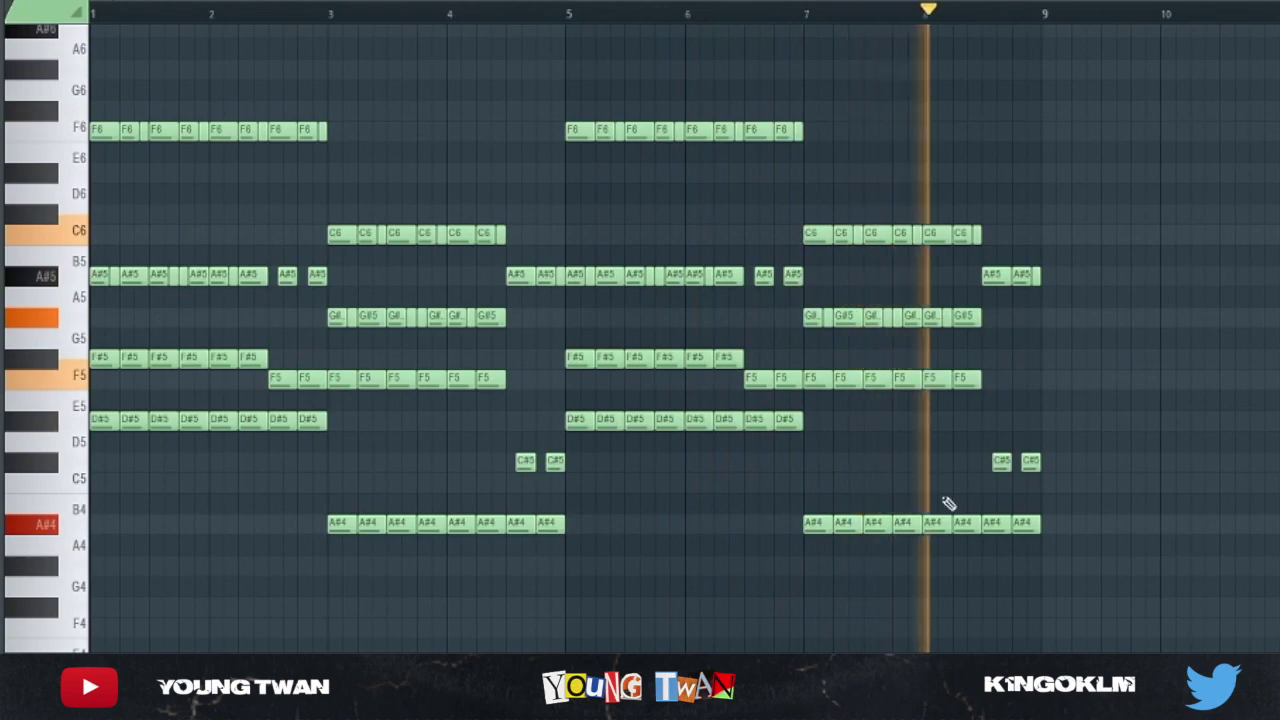
pyautogui.scroll(2, 1089, 500)
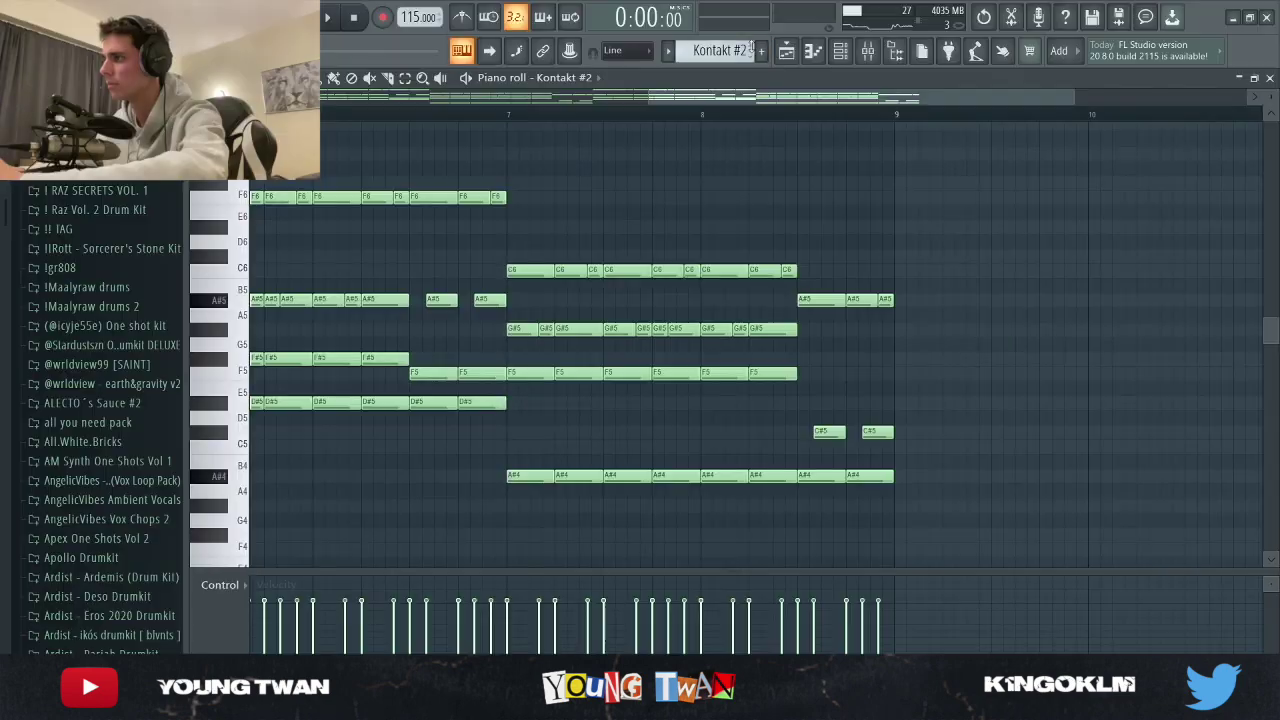
# Return to the playlist and inspect the Fruity parametric EQ 2 on the Kontakt #2 mixer track
pyautogui.click(786, 52)
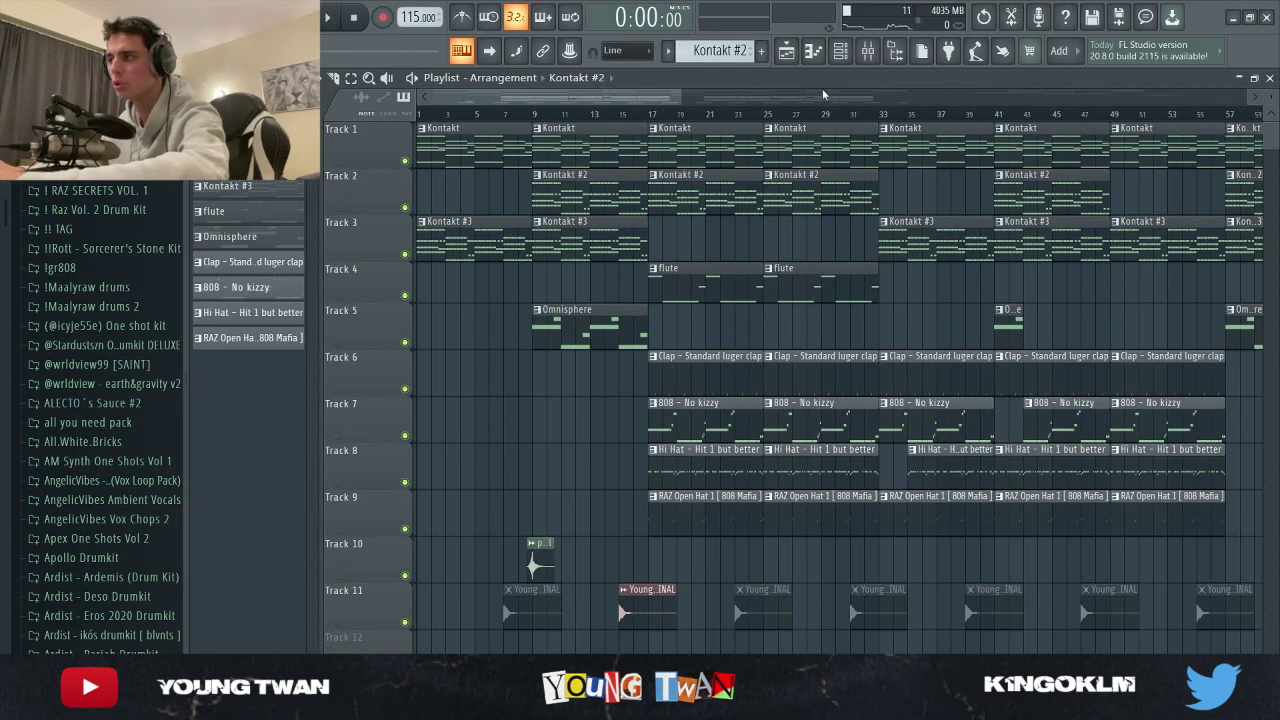
pyautogui.click(876, 54)
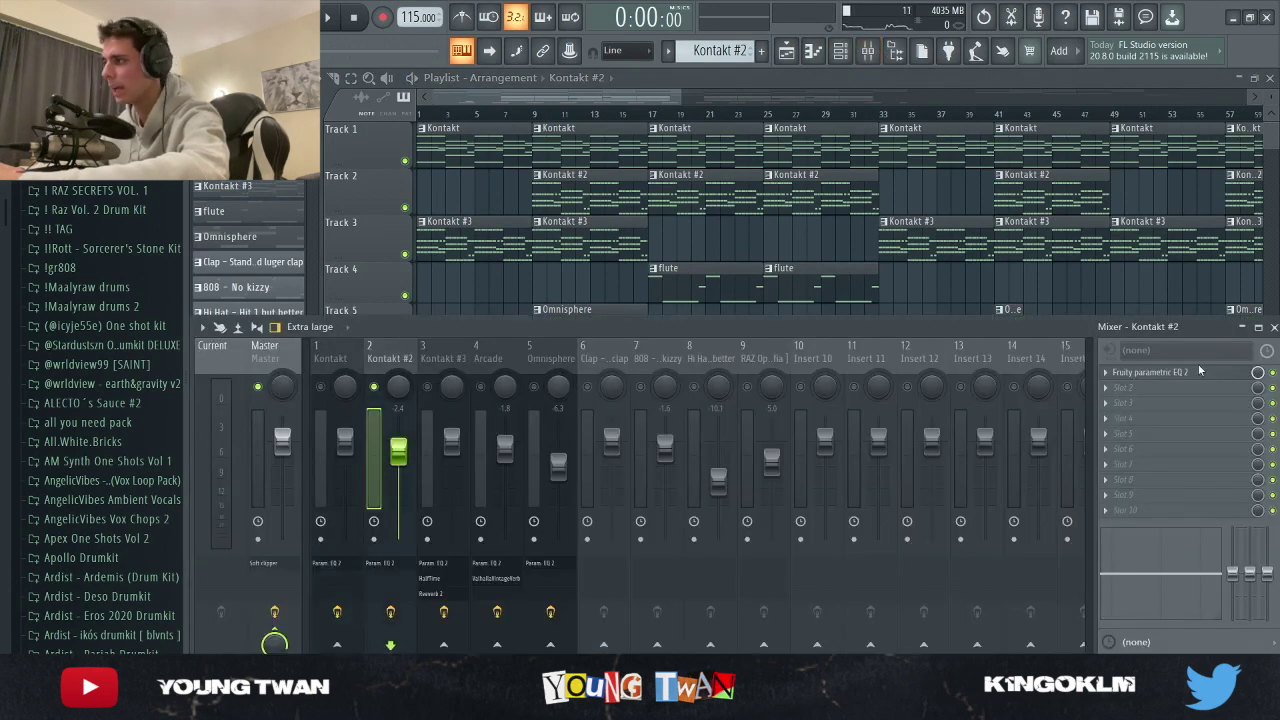
pyautogui.click(1200, 371)
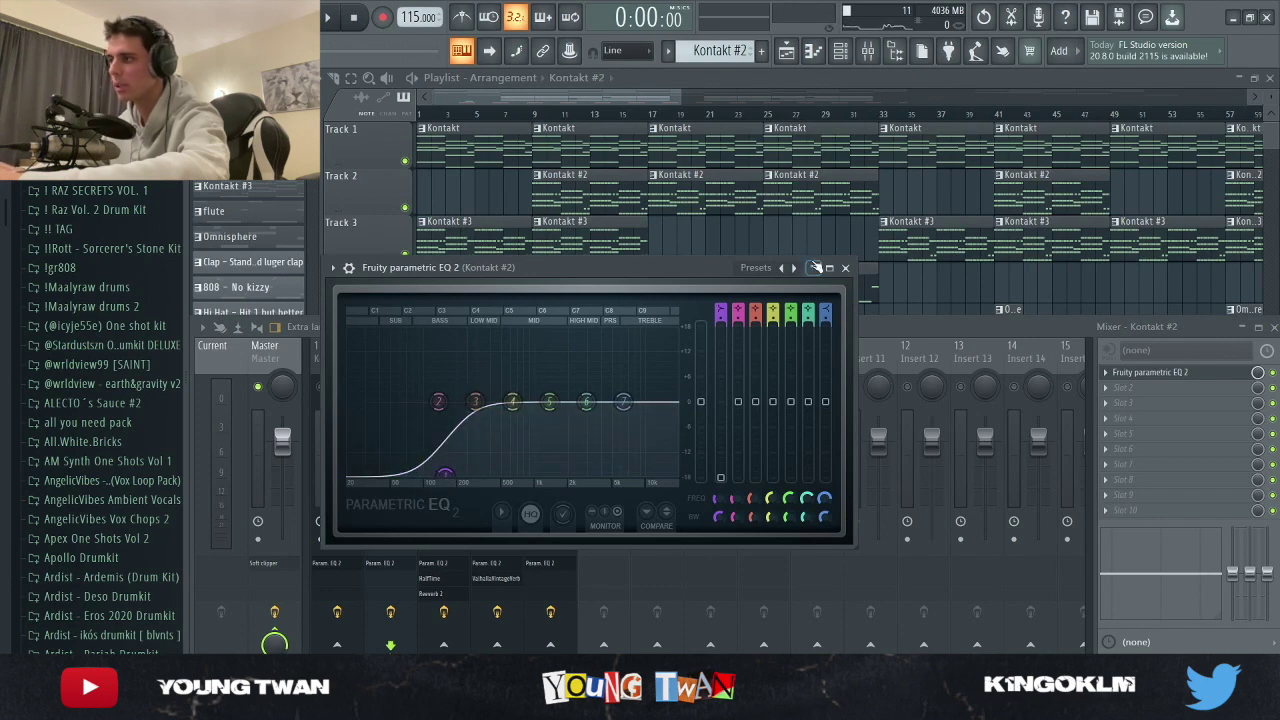
pyautogui.click(850, 268)
# Listen to the arrangement in the playlist, move the playhead to bar 9, and stop playback
pyautogui.click(587, 102)
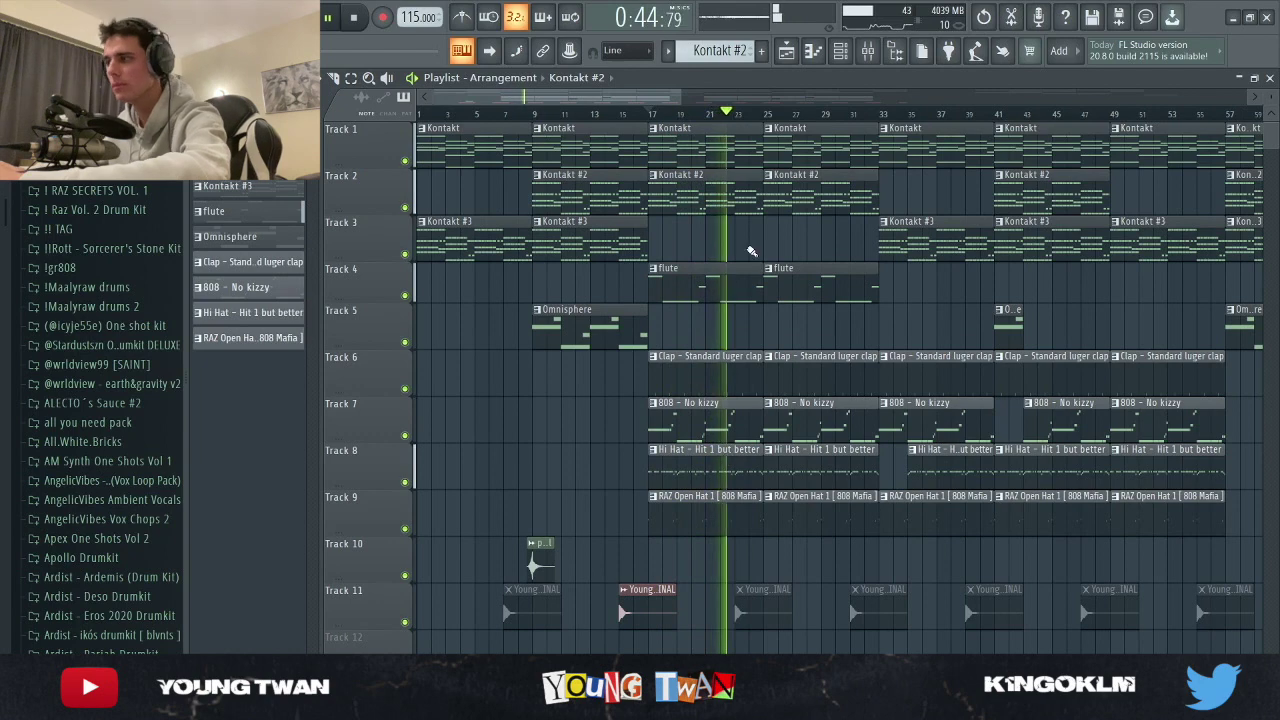
pyautogui.click(558, 113)
pyautogui.press('space')
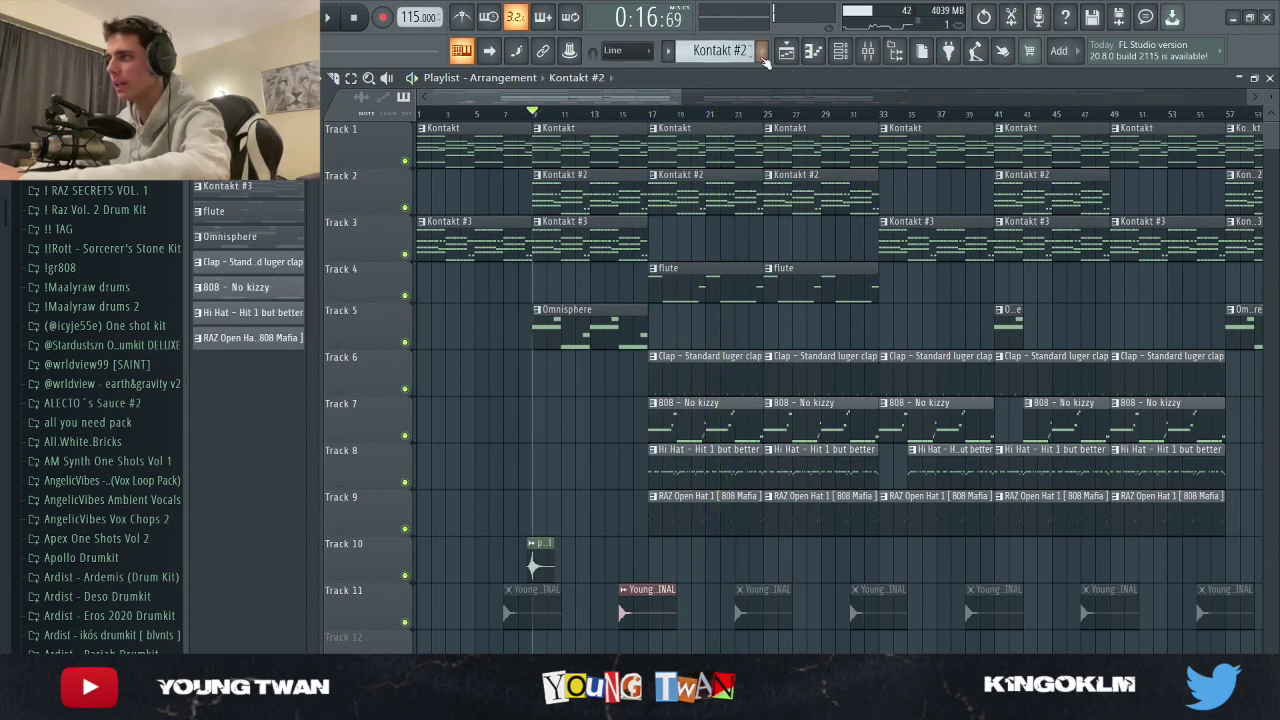
# Inspect the Electric Sunburst Deluxe (Melody) instrument loaded in the Kontakt #3 channel
pyautogui.click(840, 50)
pyautogui.press('Down')
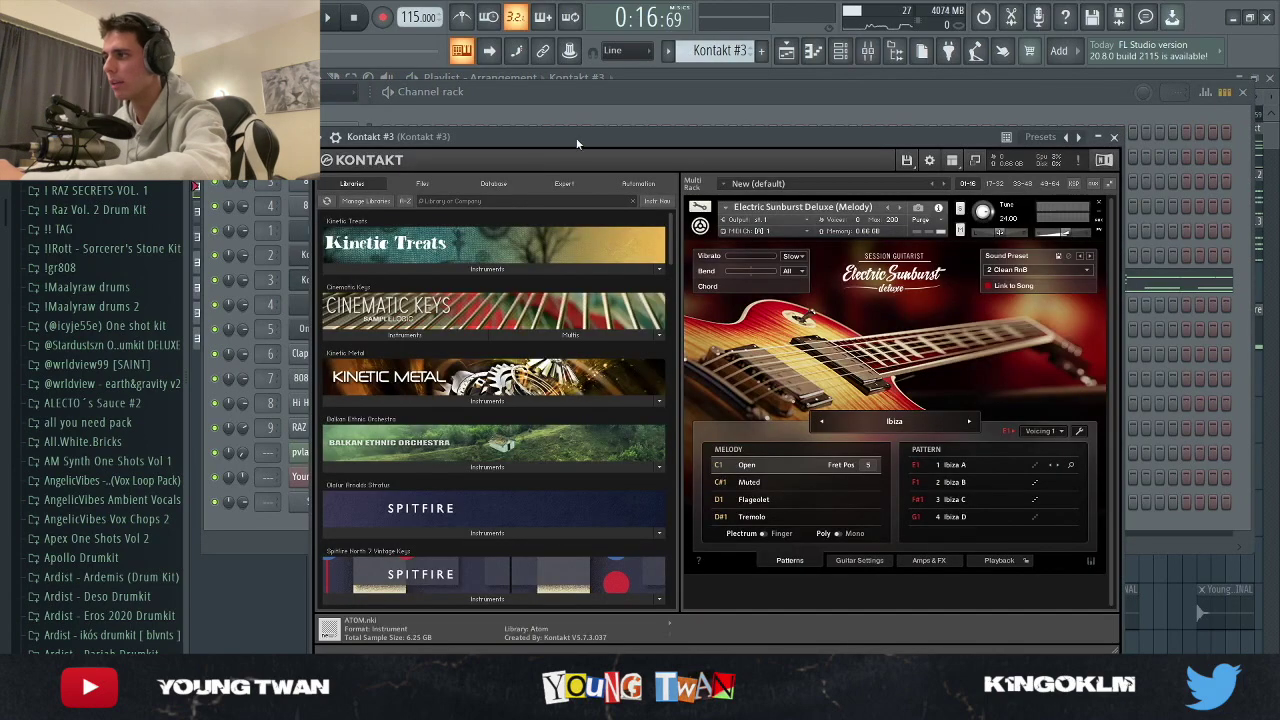
pyautogui.moveTo(576, 144); pyautogui.dragTo(555, 127)
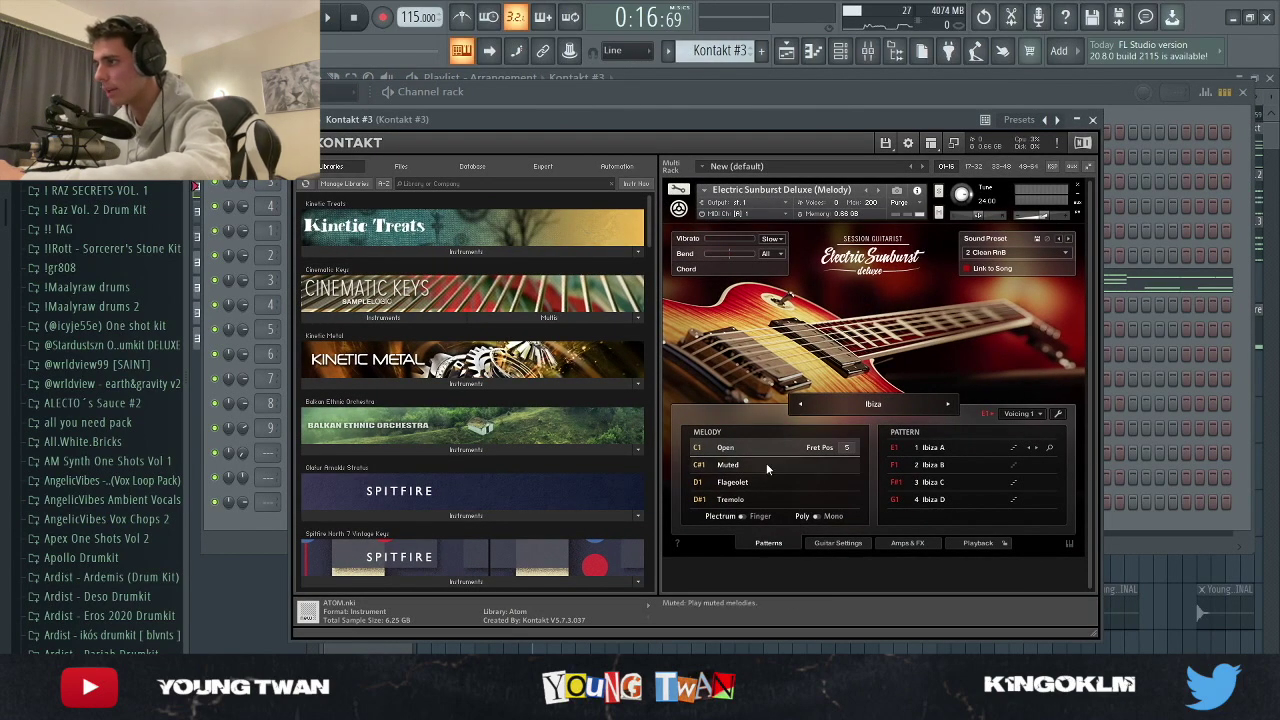
pyautogui.click(1093, 120)
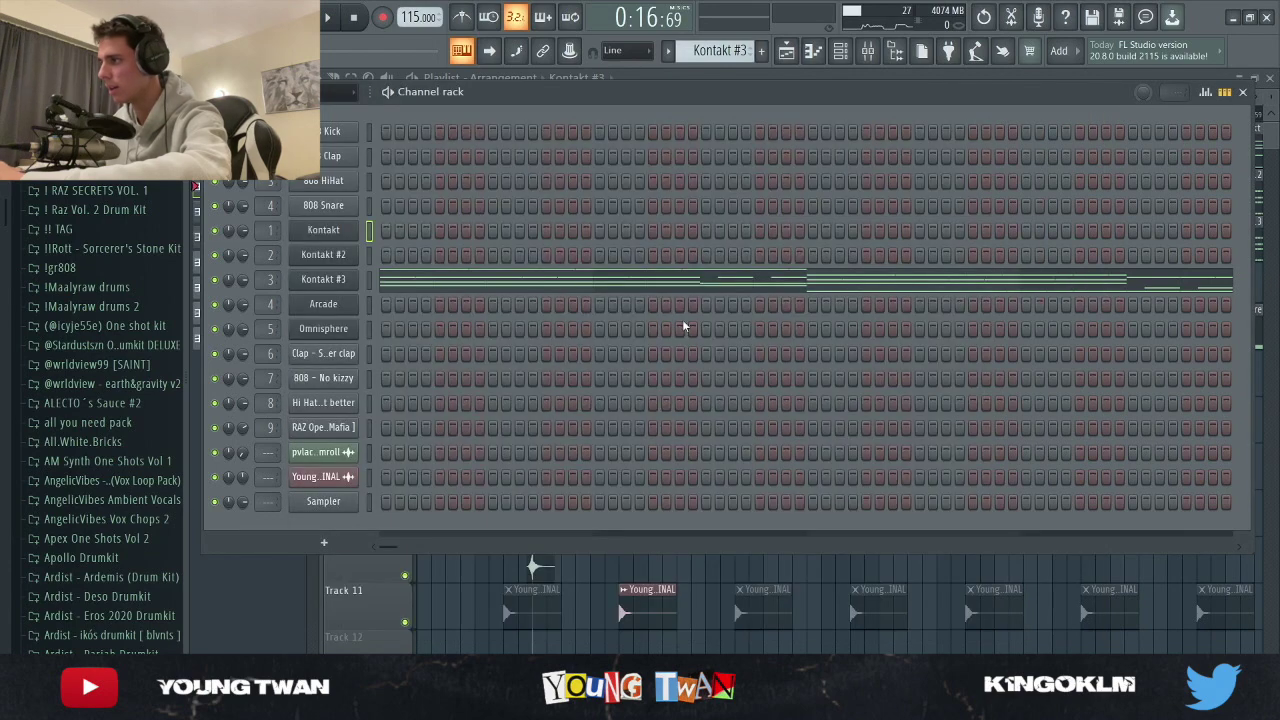
# Listen to Kontakt #3 with HalfTime bypassed and check the tuning of its Electric Sunburst Deluxe instrument
pyautogui.click(449, 283)
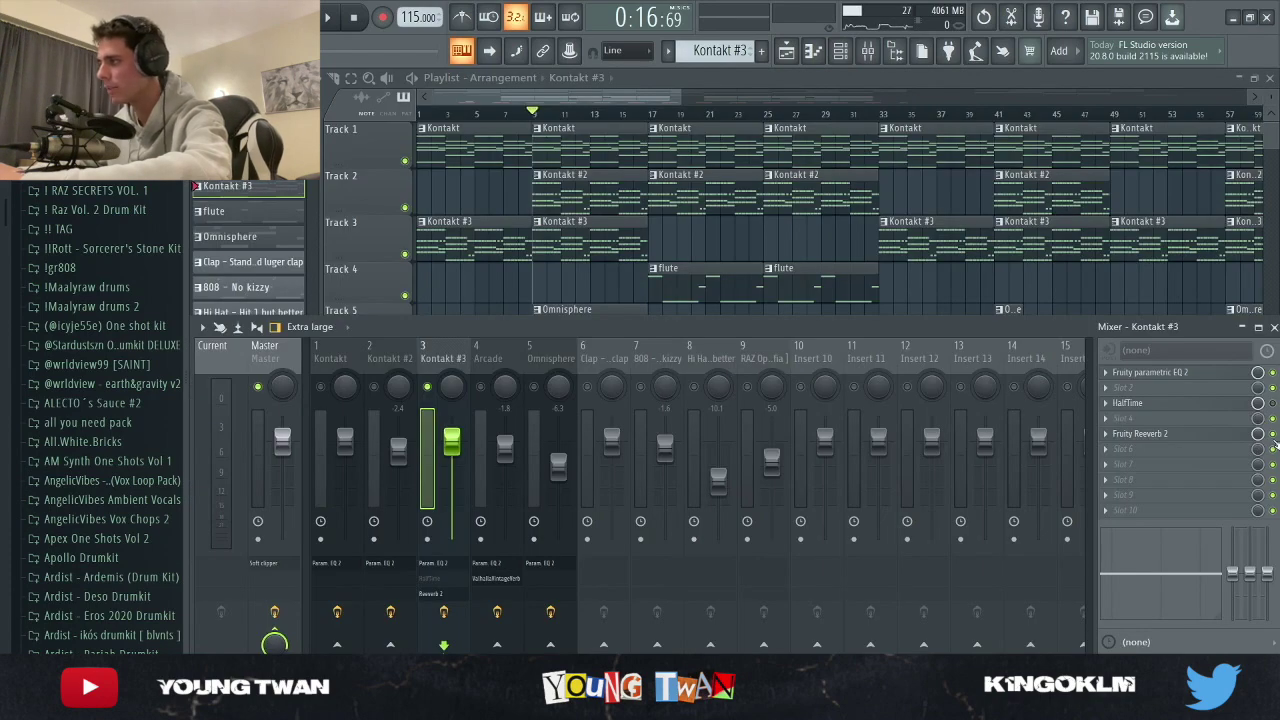
pyautogui.press('space')
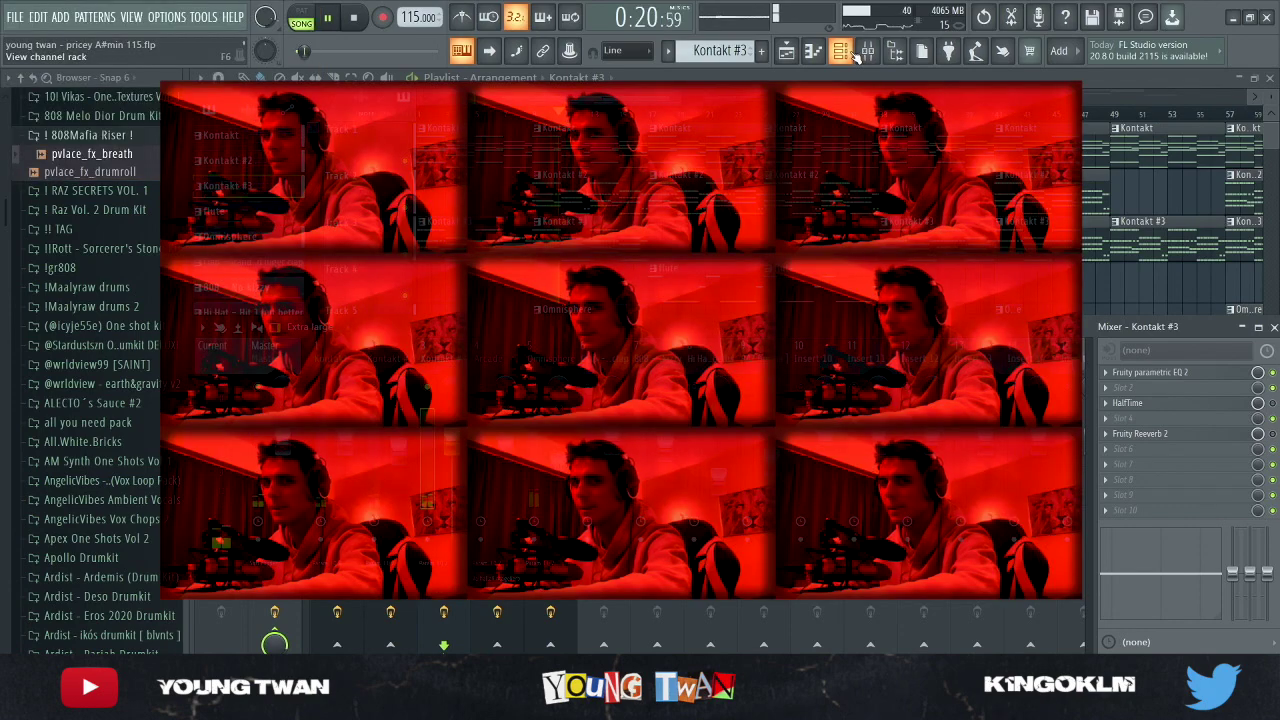
pyautogui.click(850, 56)
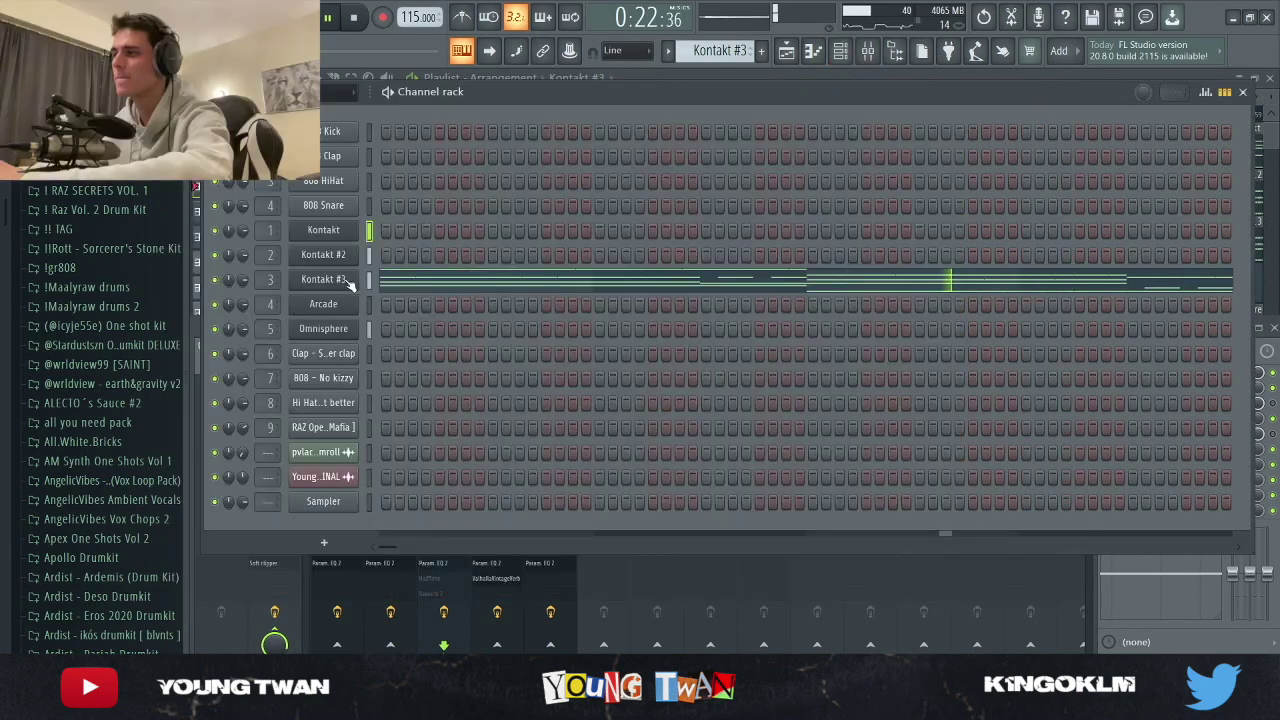
pyautogui.click(340, 280)
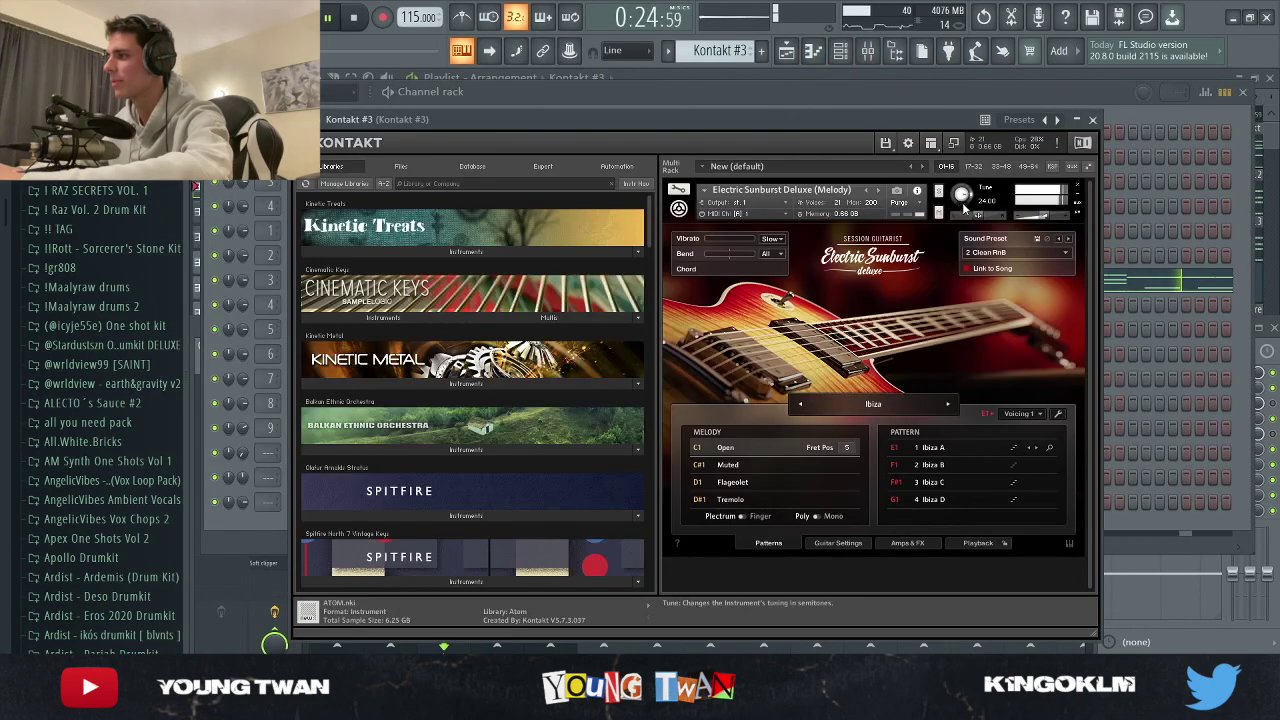
pyautogui.press('space')
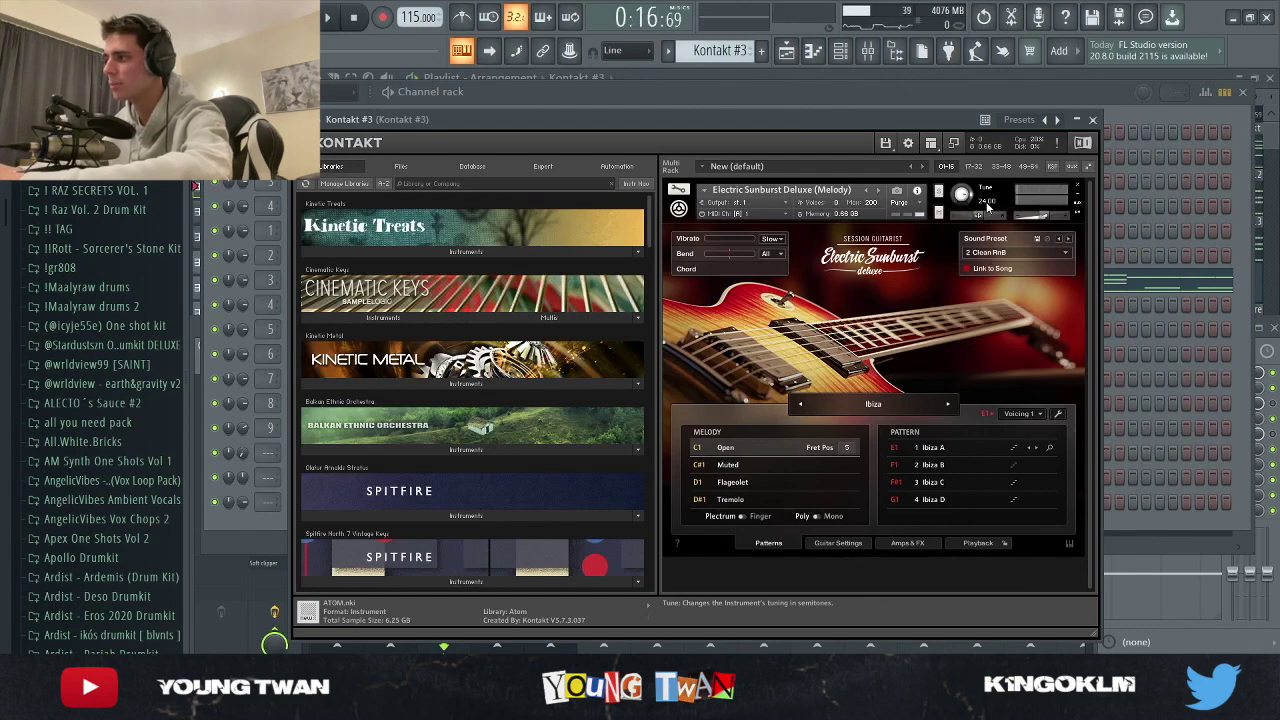
pyautogui.click(1093, 120)
# Inspect the Fruity Reeverb 2 settings on the Kontakt #3 mixer track with HalfTime enabled again
pyautogui.click(464, 582)
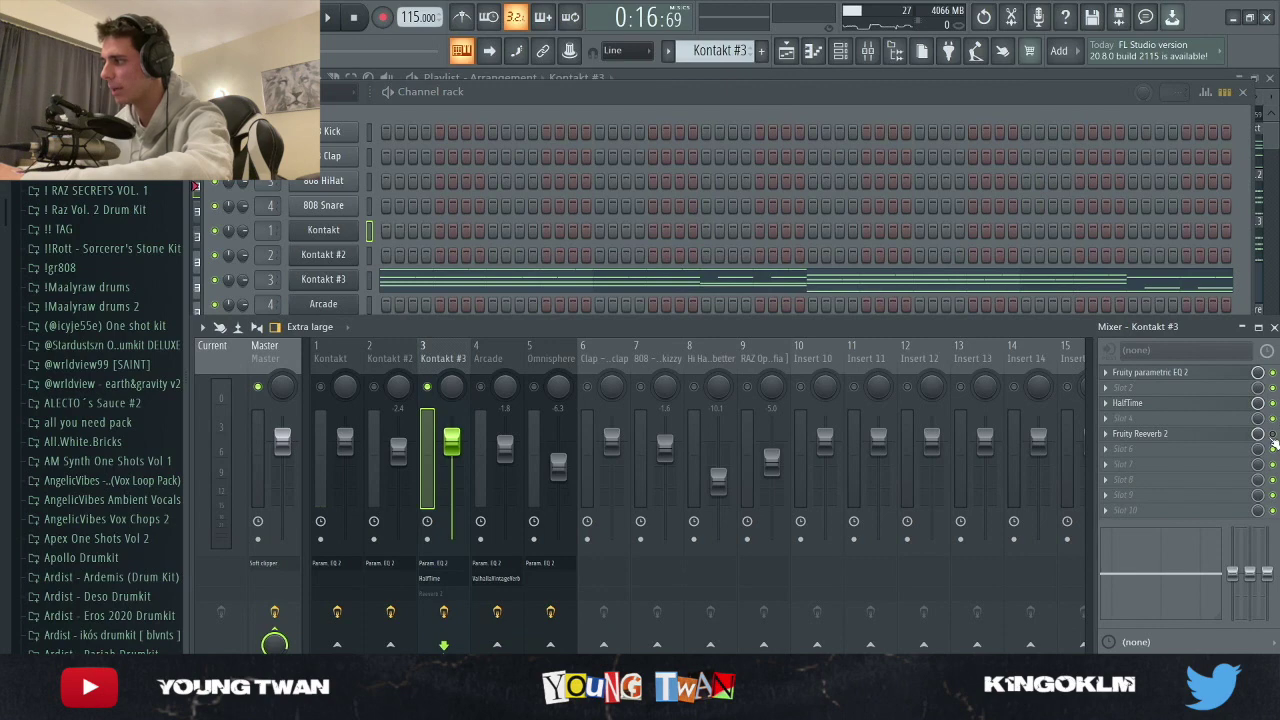
pyautogui.click(1150, 436)
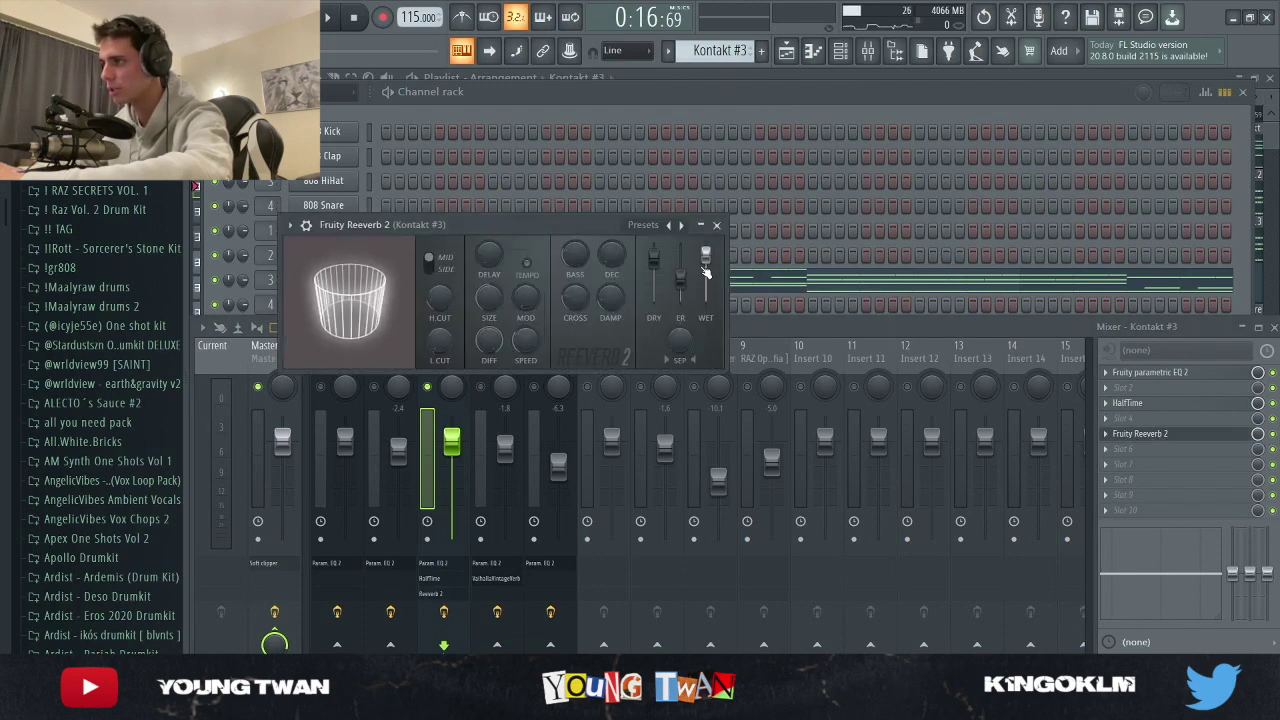
pyautogui.click(716, 225)
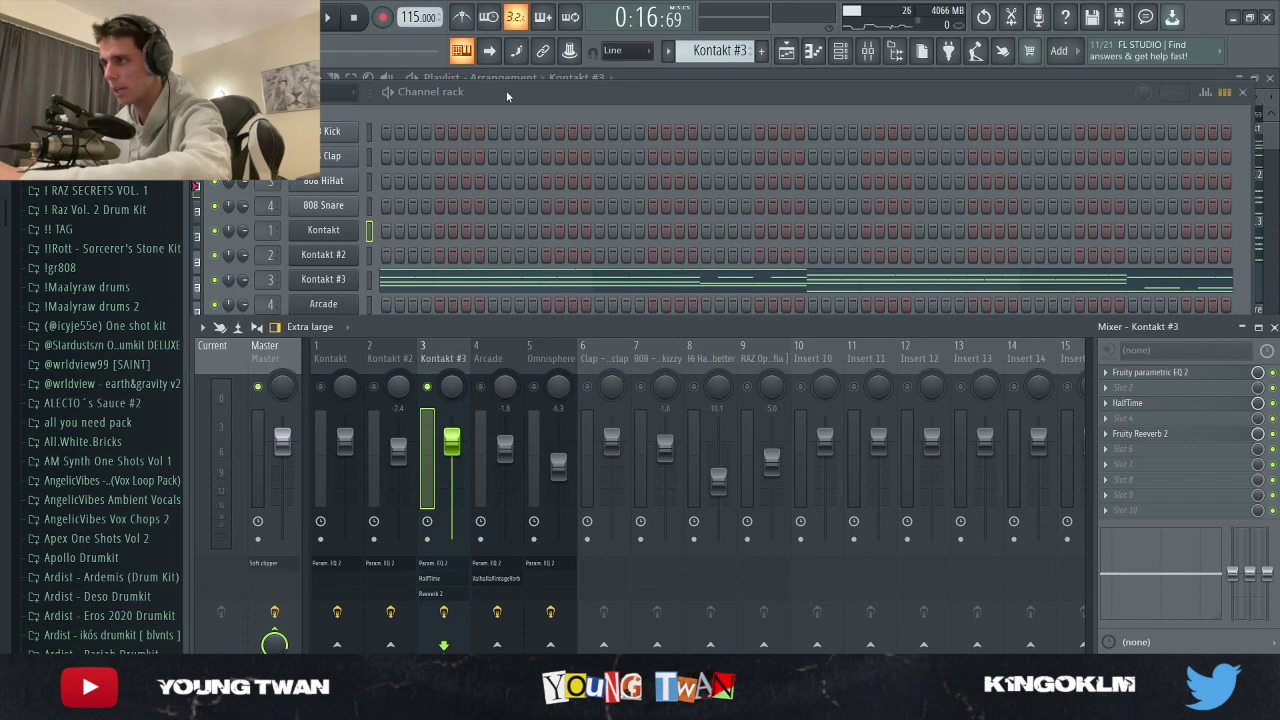
# Play Kontakt #3 with its effects on and examine the curve in its Fruity parametric EQ 2
pyautogui.press('space')
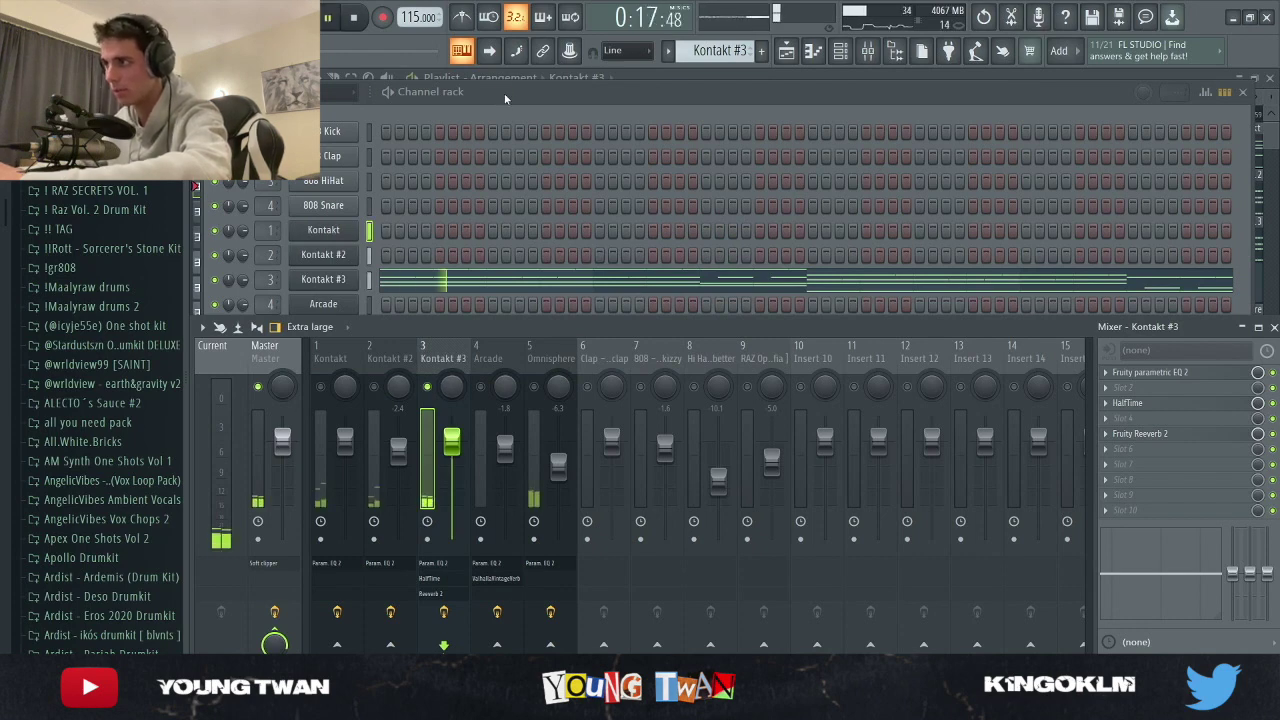
pyautogui.click(1150, 372)
pyautogui.moveTo(478, 348); pyautogui.dragTo(450, 340)
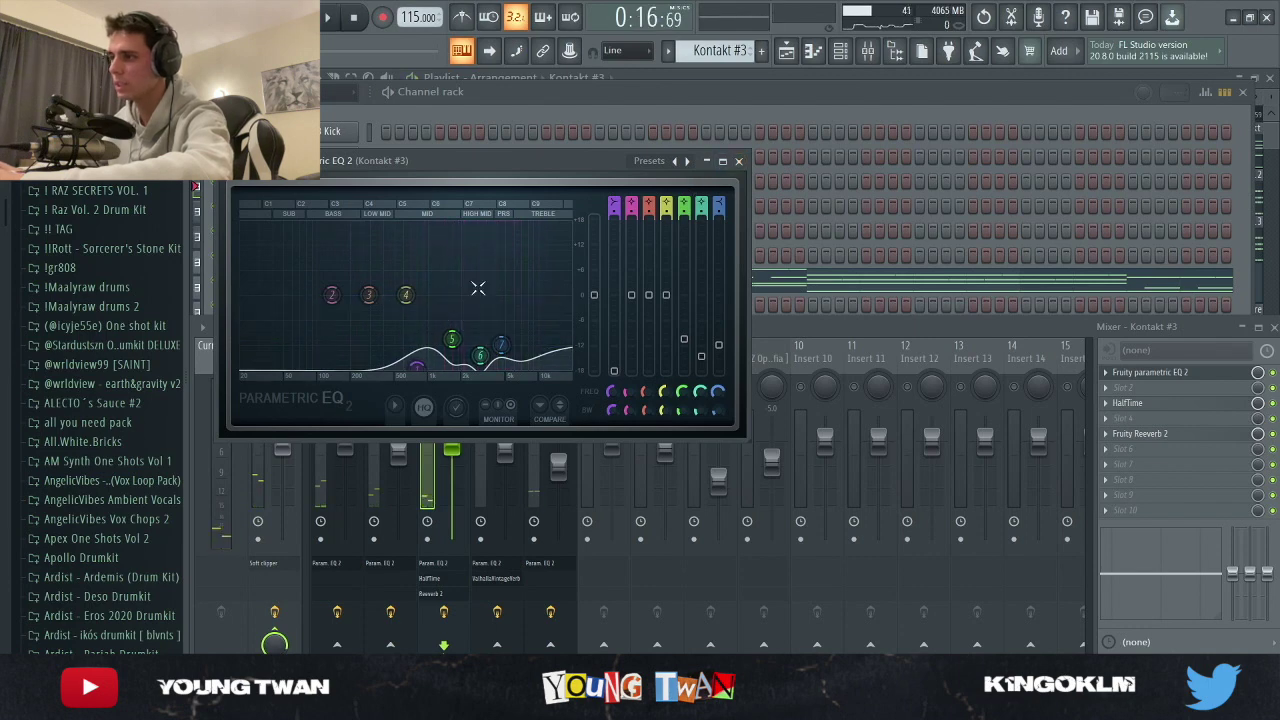
pyautogui.click(738, 161)
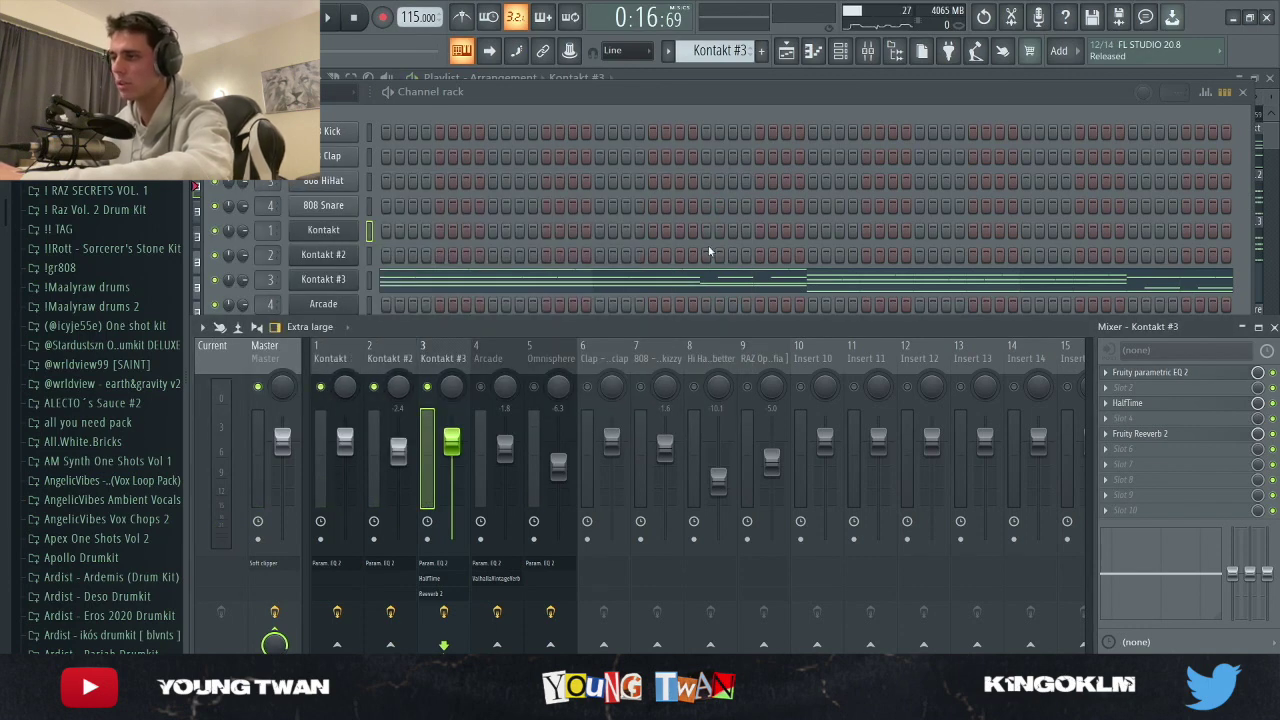
# Switch to the flute pattern and inspect the Mountain Palace kit in its Arcade channel
pyautogui.click(786, 52)
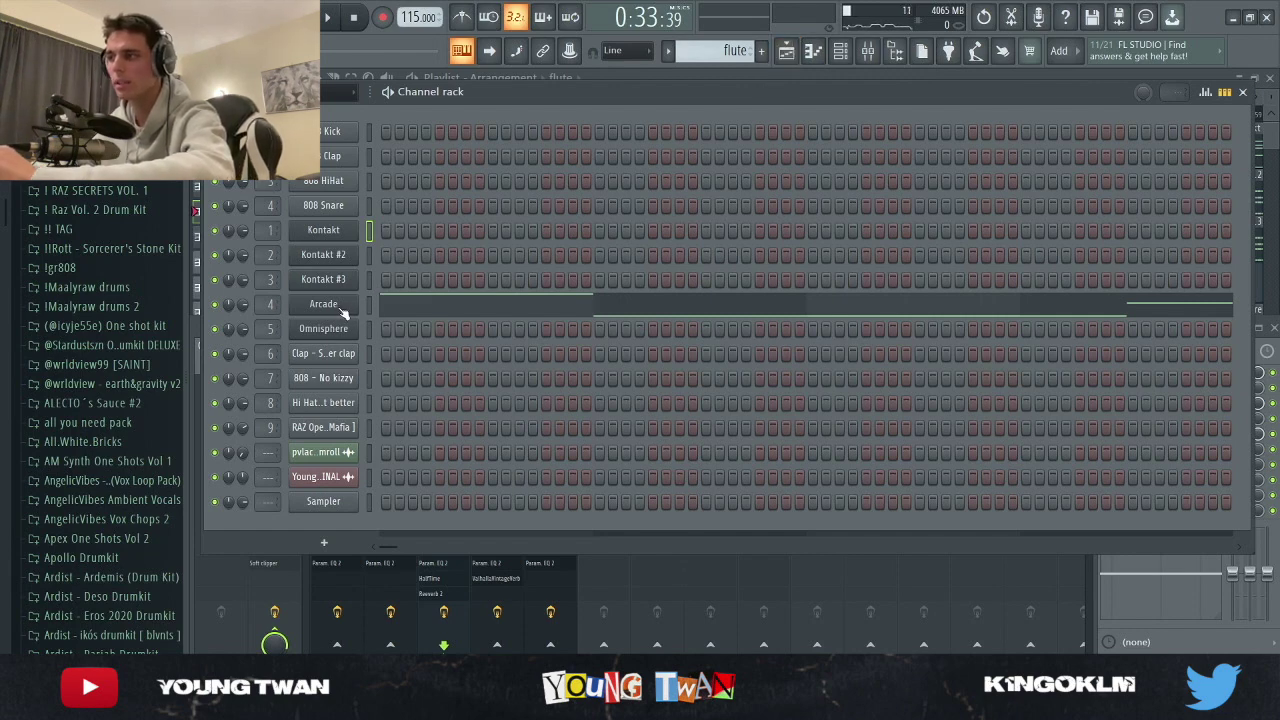
pyautogui.click(340, 306)
pyautogui.click(312, 288)
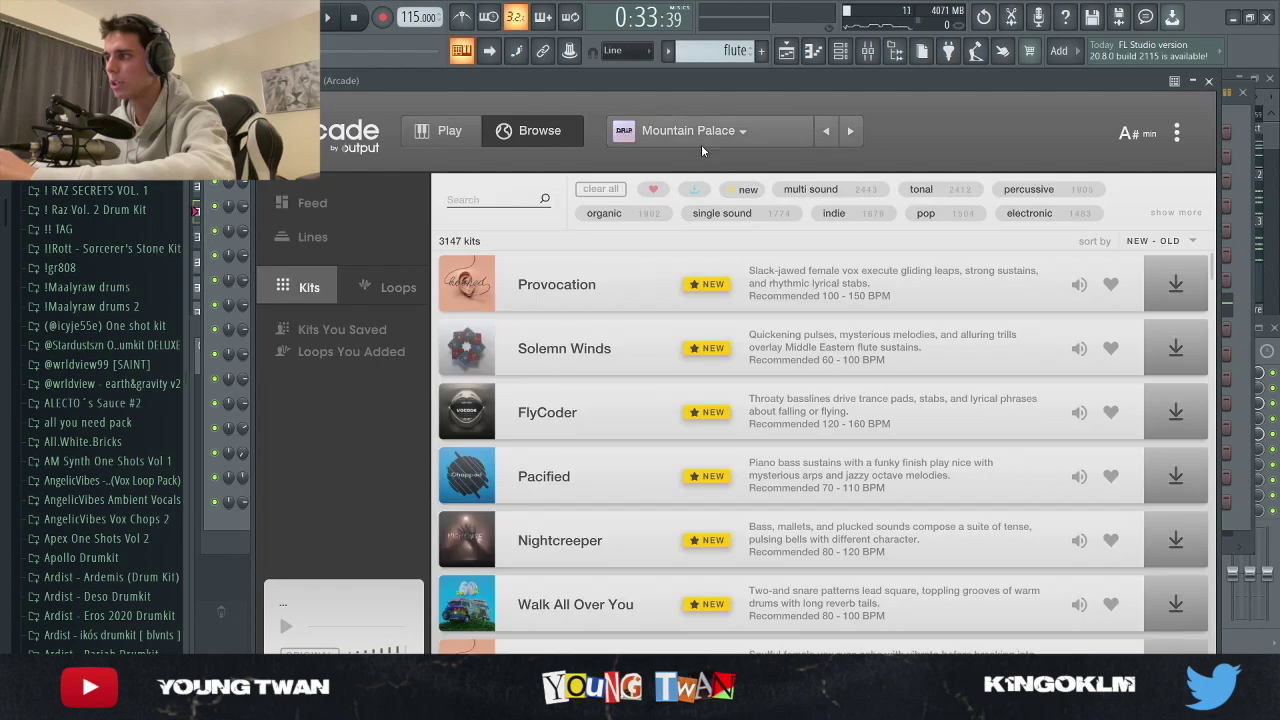
pyautogui.click(716, 135)
# Play the flute pattern's notes in the piano roll and review the Arcade instrument's settings
pyautogui.press('space')
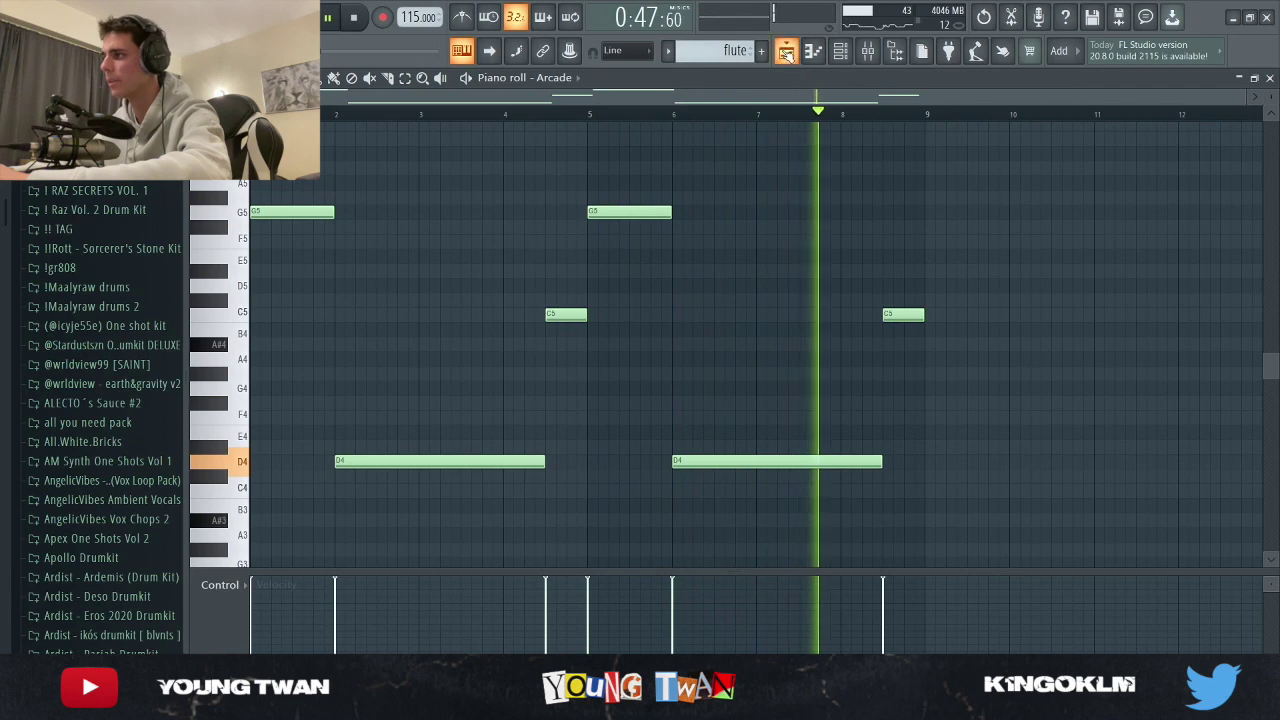
pyautogui.click(838, 57)
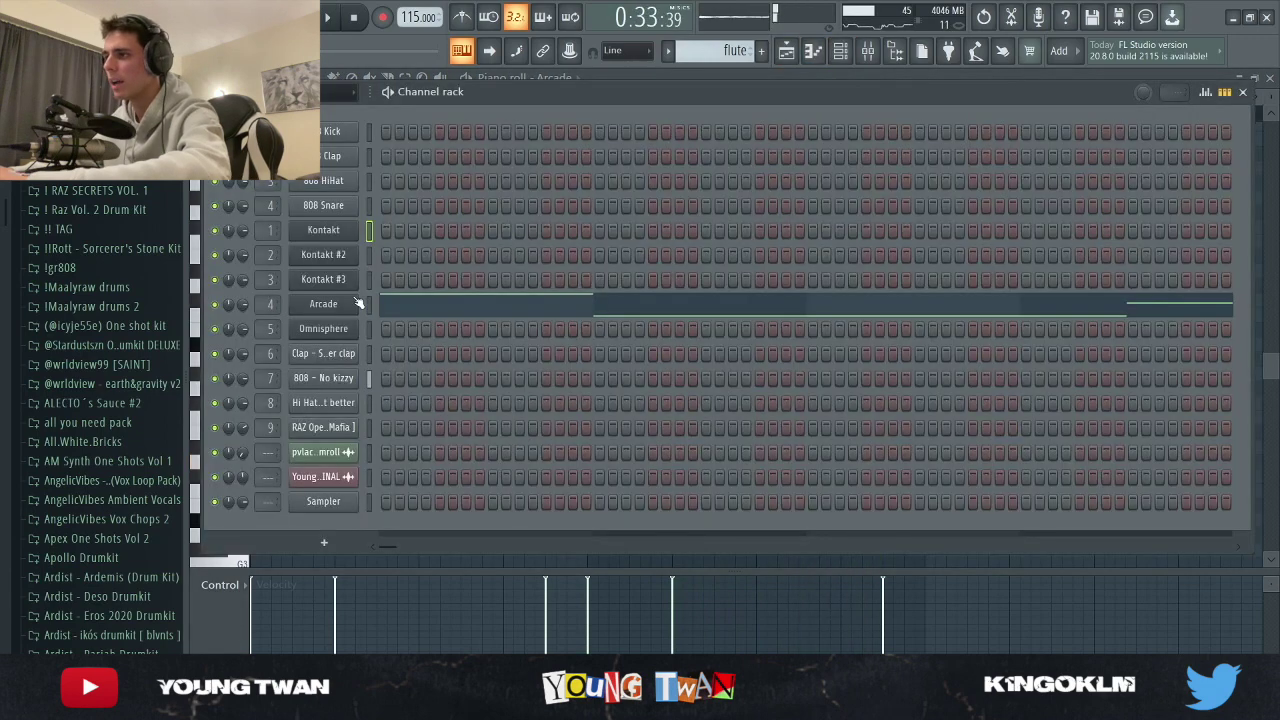
pyautogui.click(540, 302)
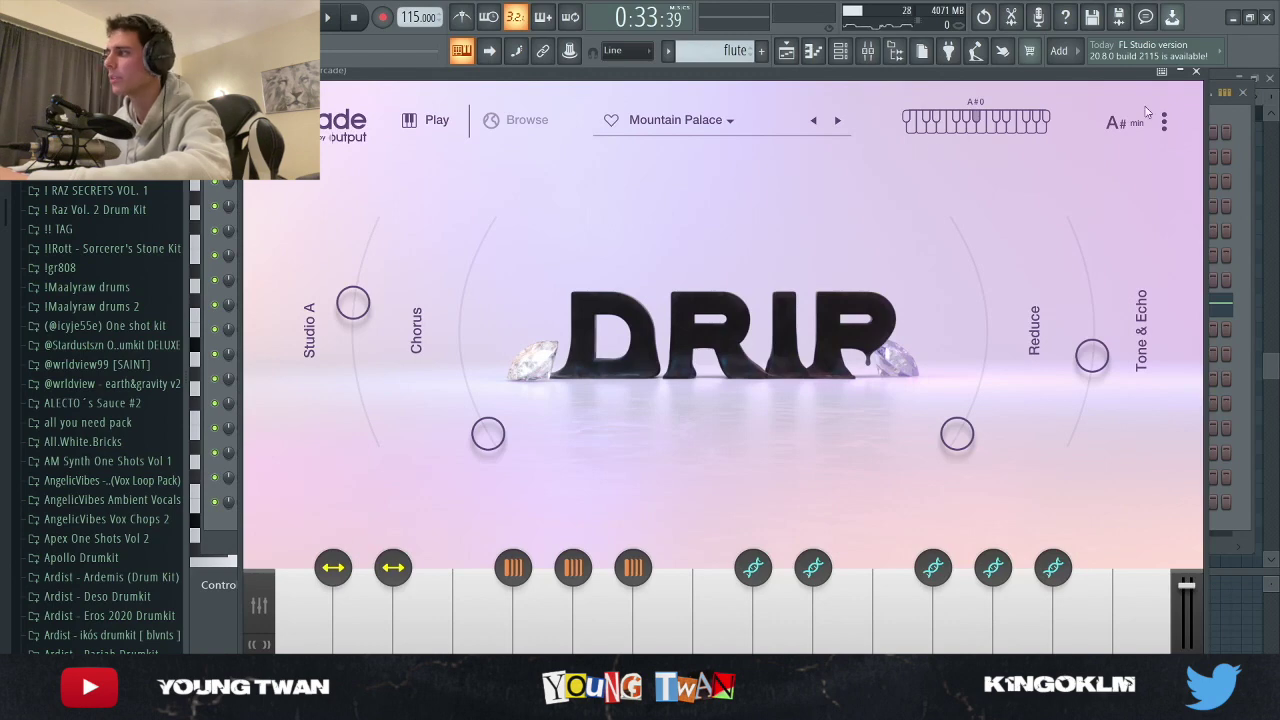
pyautogui.click(1196, 71)
# Toggle the solo state of the Arcade mixer track and play the arrangement from bar 17
pyautogui.click(868, 51)
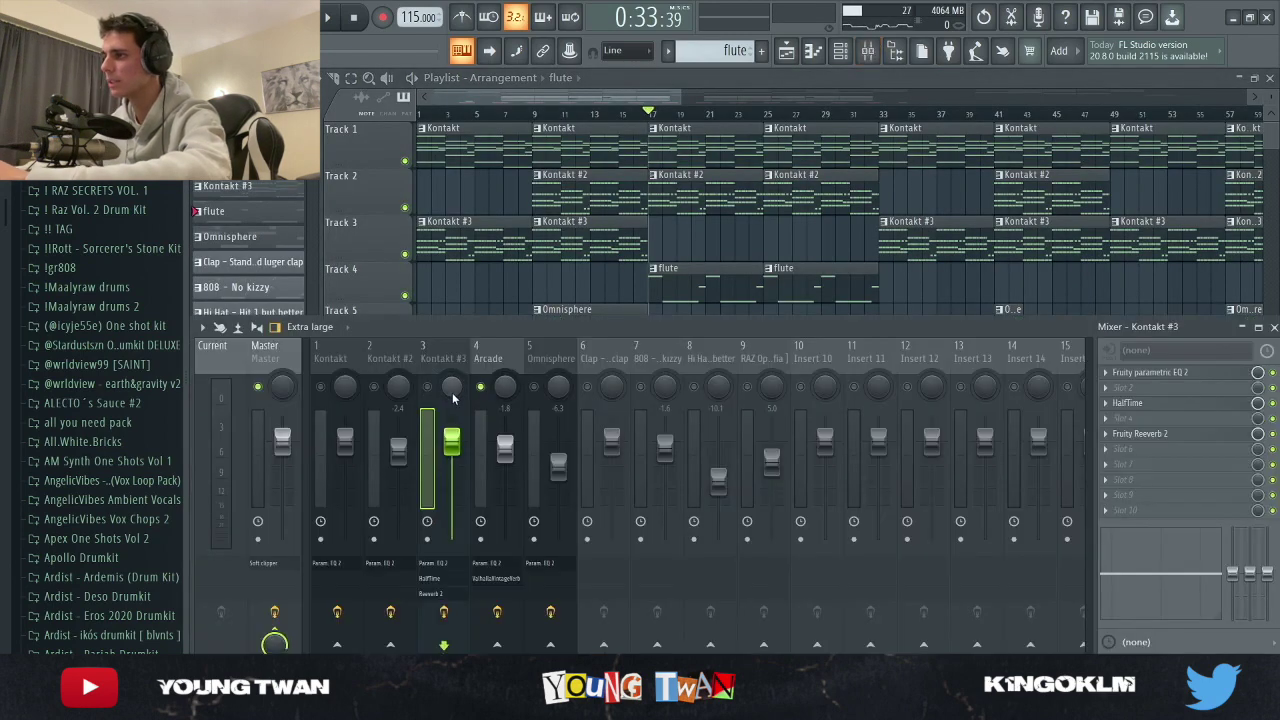
pyautogui.rightClick(480, 387)
pyautogui.click(480, 388)
pyautogui.press('space')
pyautogui.press('F9')
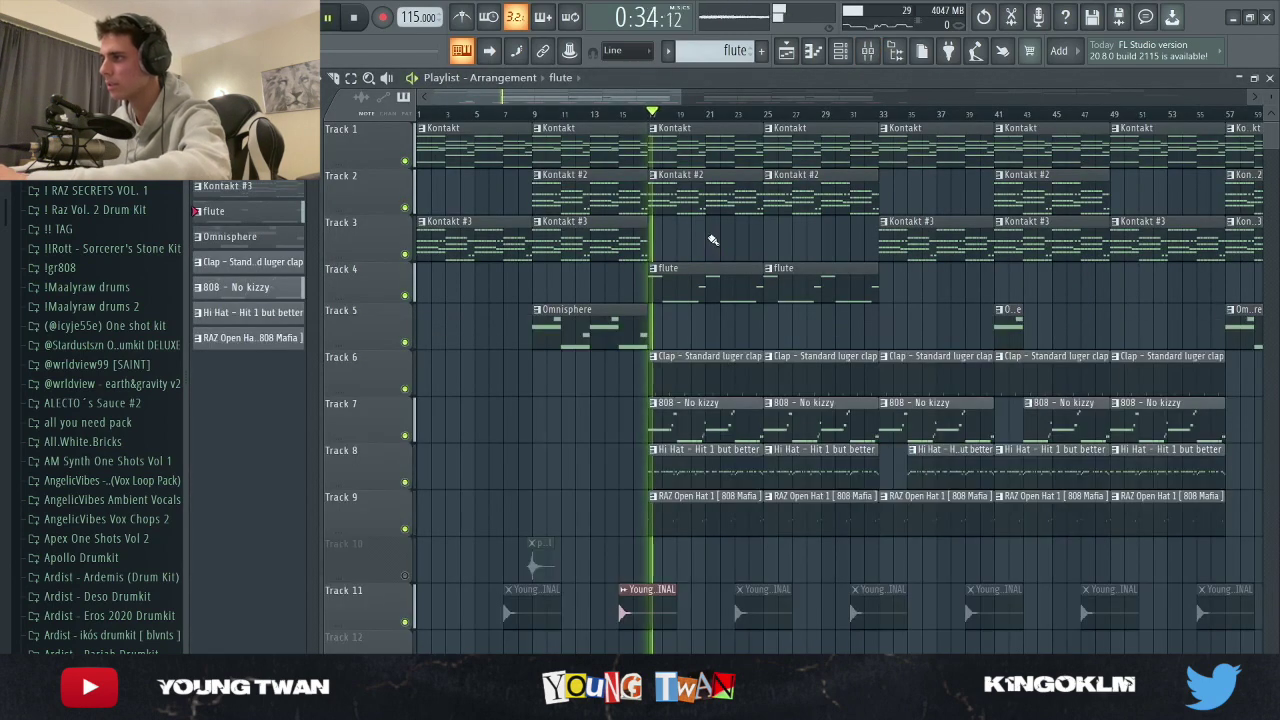
# Play the arrangement from bar 9, jump to about bar 15 for the flute entry, stop, and return the playhead to bar 9
pyautogui.press('space')
pyautogui.press('space')
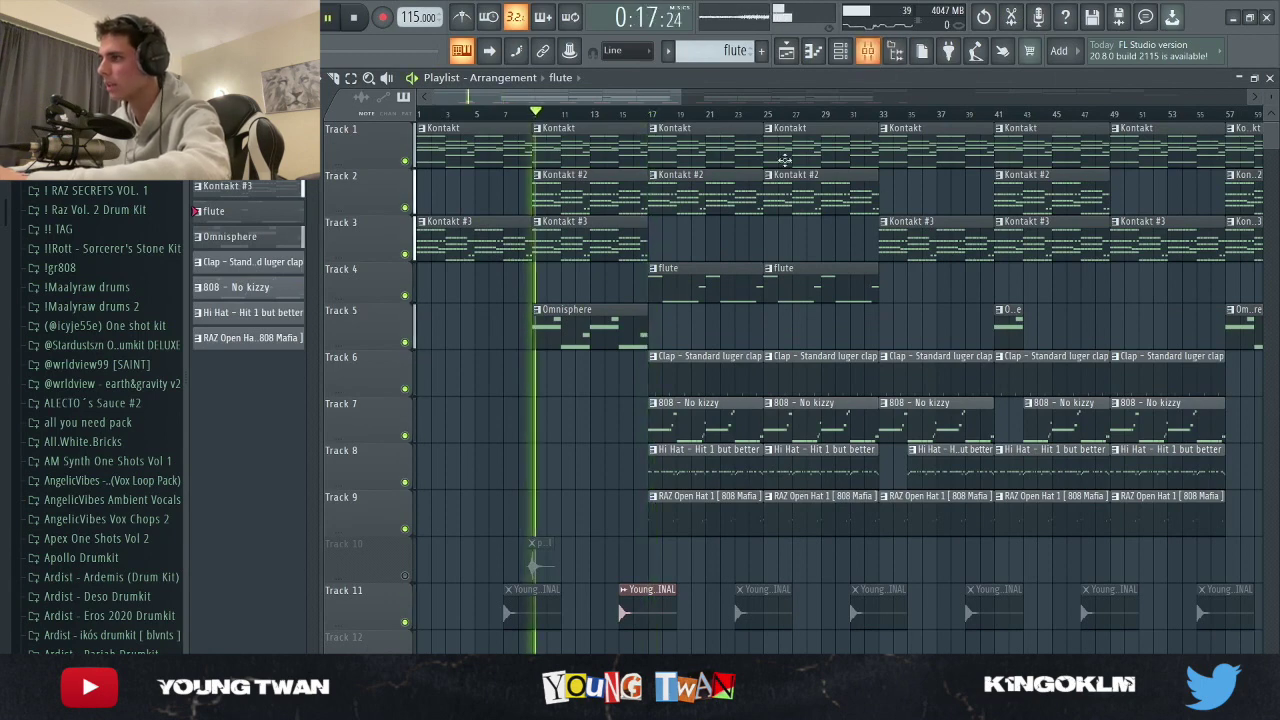
pyautogui.click(625, 114)
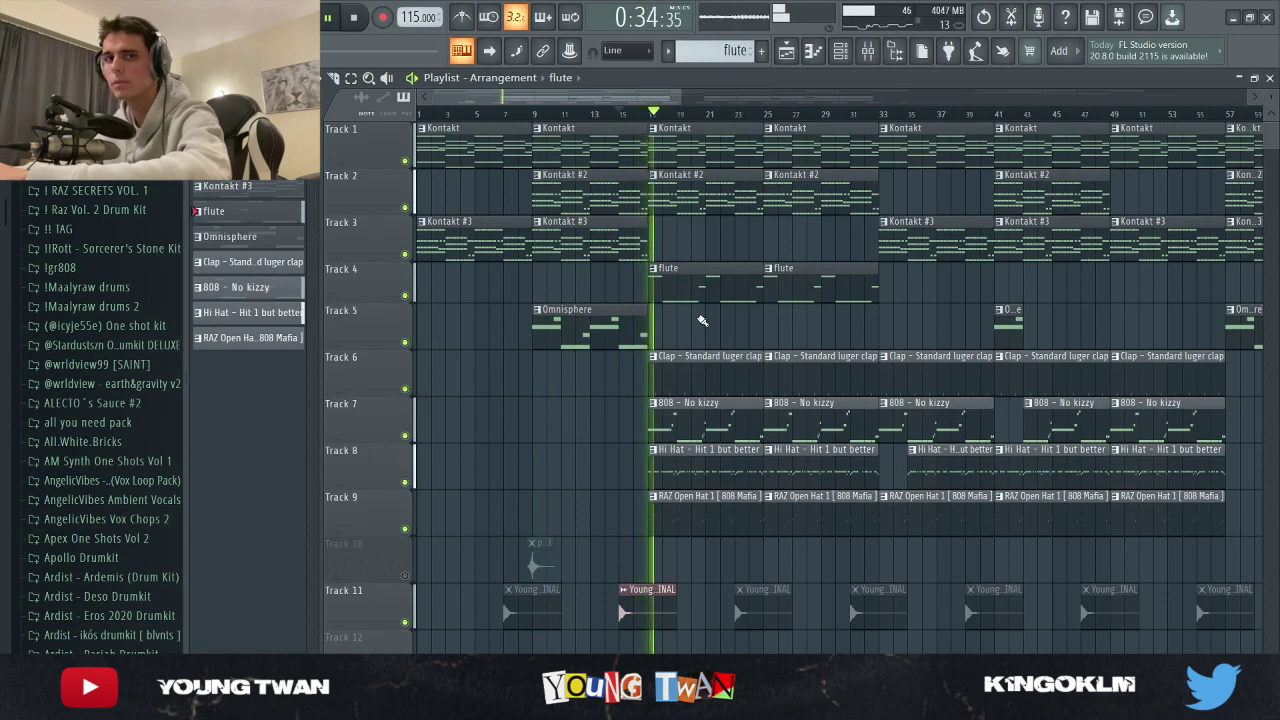
pyautogui.press('space')
pyautogui.click(868, 50)
pyautogui.click(533, 114)
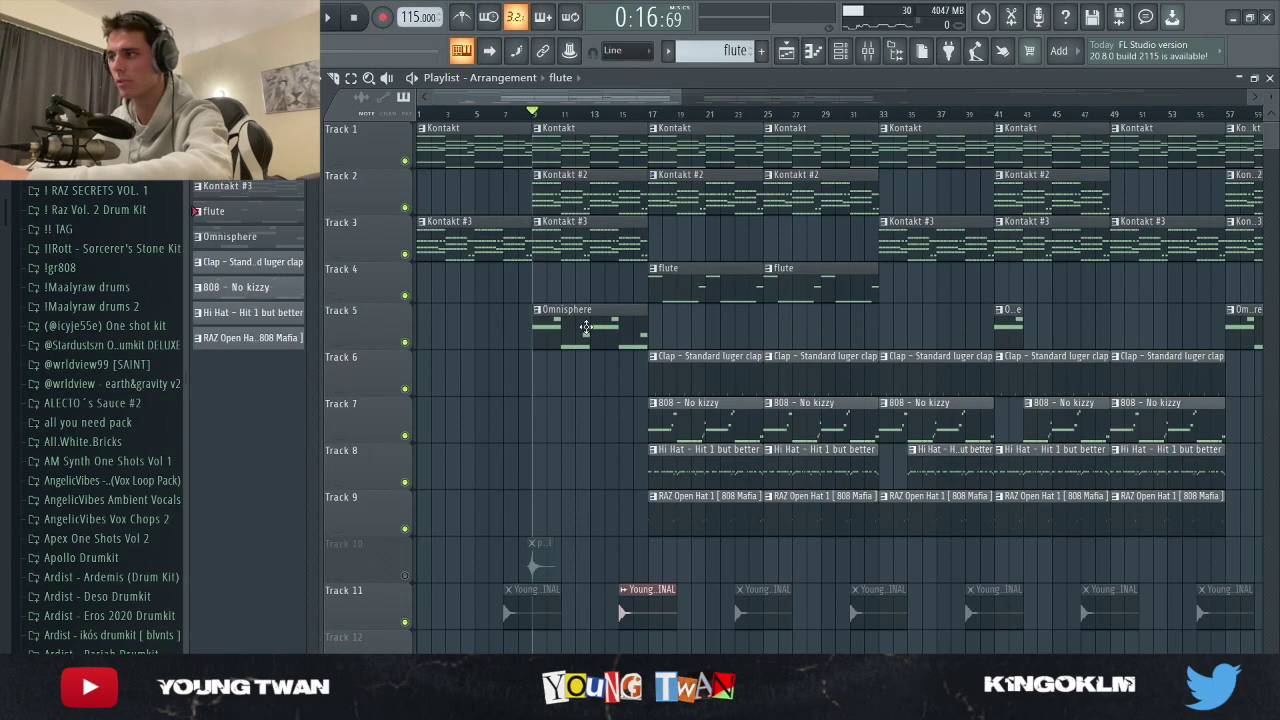
# Inspect the Fruity parametric EQ 2 and ValhallaVintageVerb effects on the Arcade mixer track
pyautogui.click(876, 53)
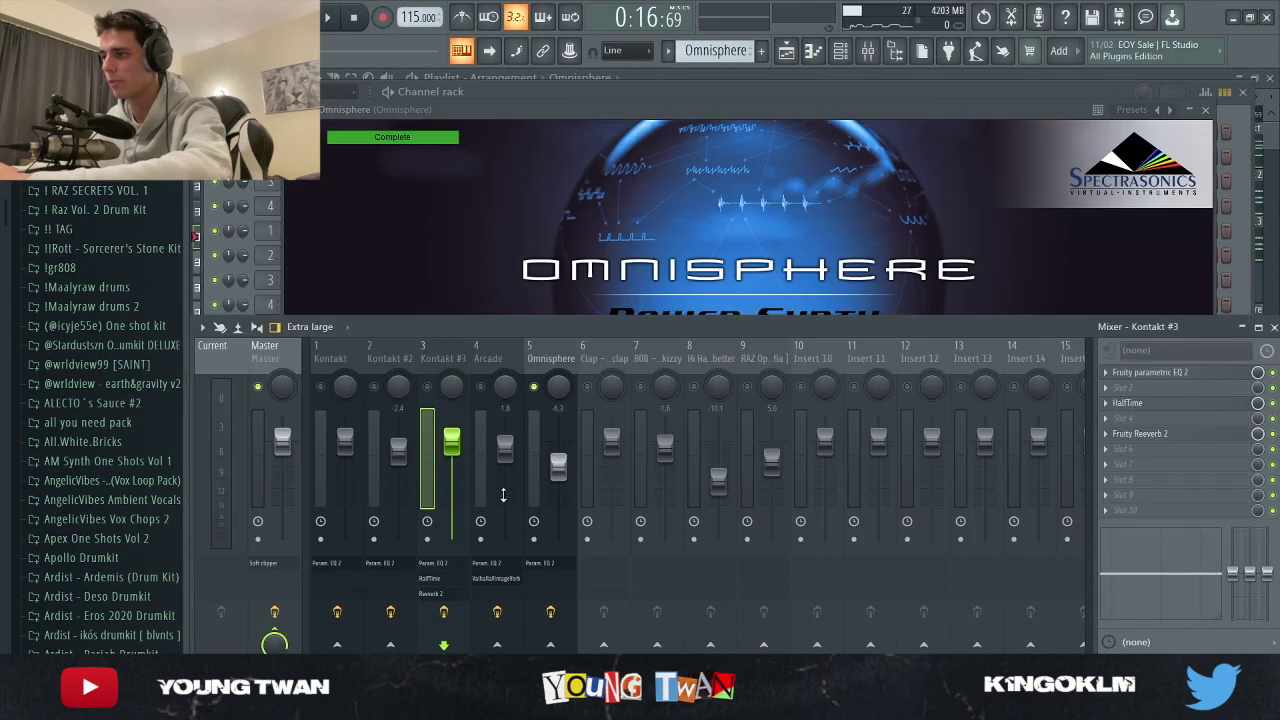
pyautogui.click(496, 353)
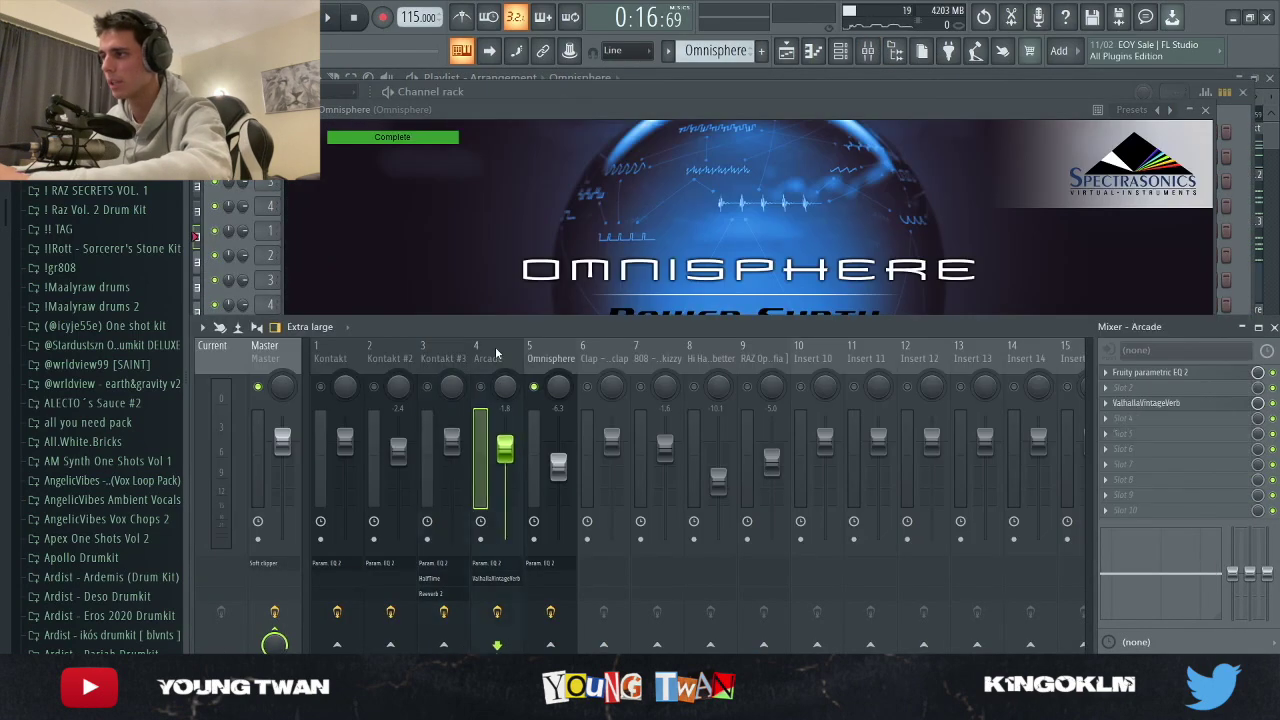
pyautogui.click(1199, 374)
pyautogui.click(1199, 374)
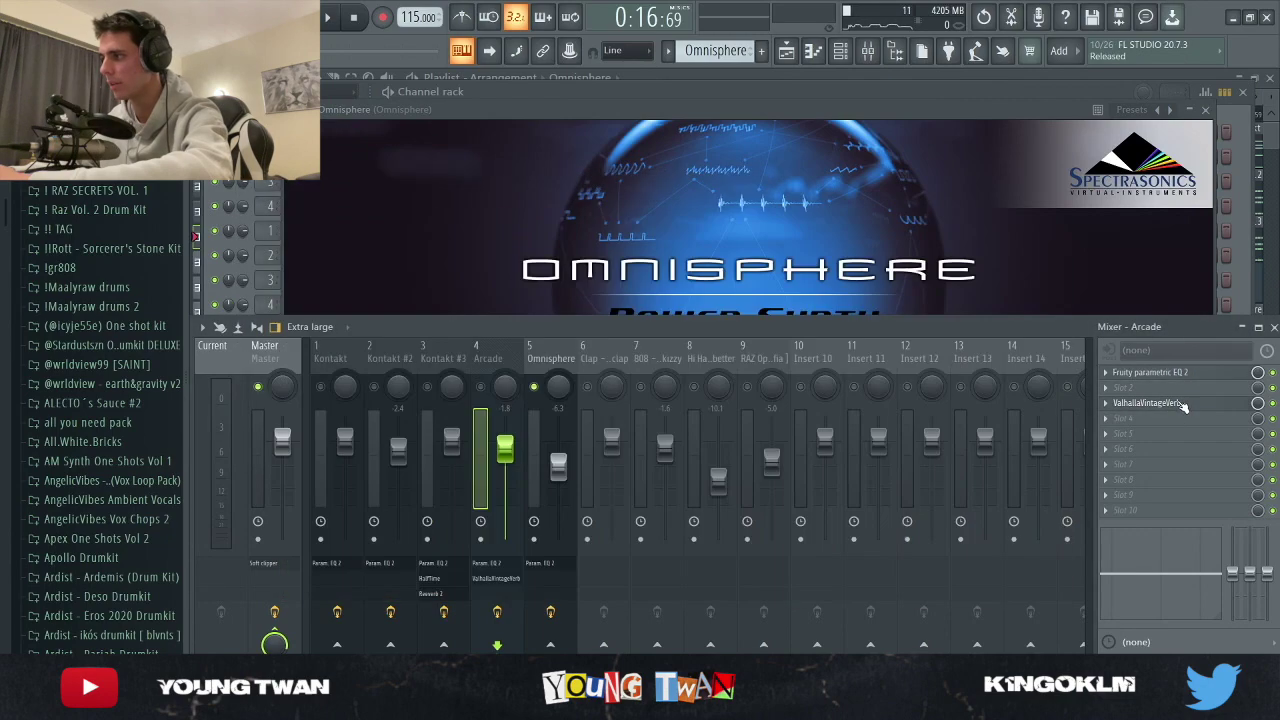
pyautogui.click(1160, 403)
pyautogui.click(1160, 403)
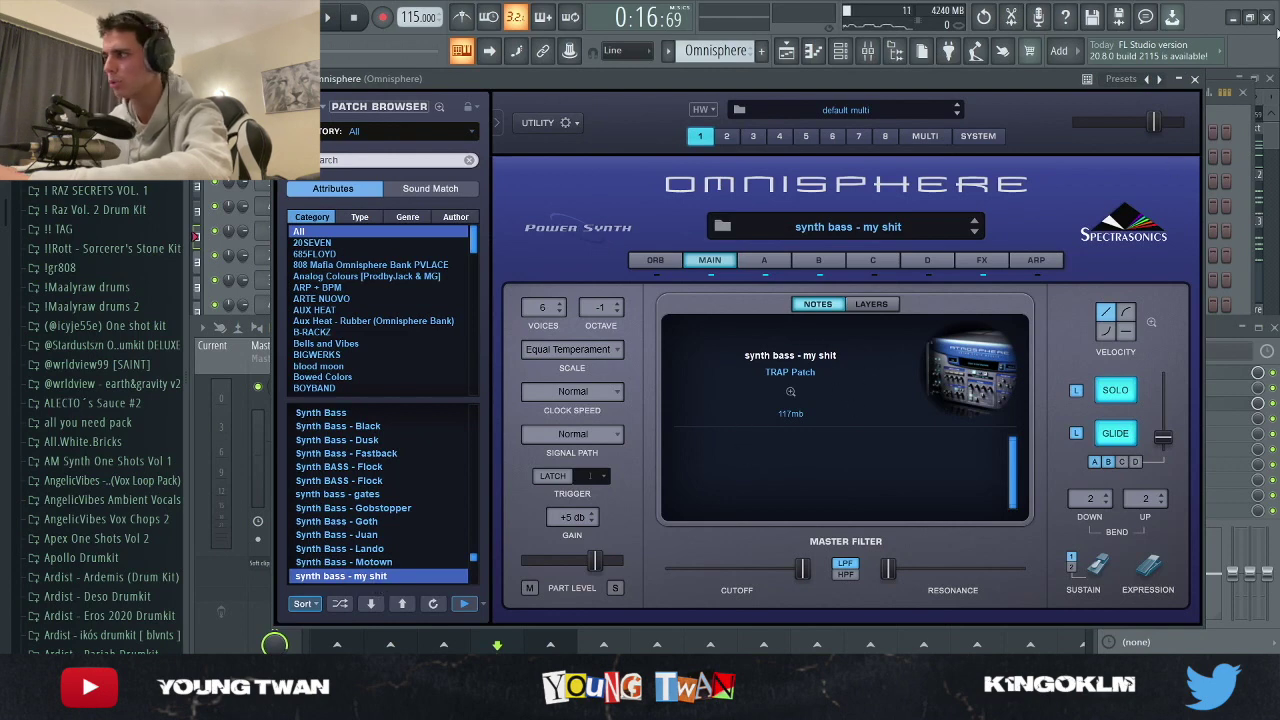
# Play the Omnisphere part from bar 9 in the playlist and view its notes in the piano roll
pyautogui.click(786, 50)
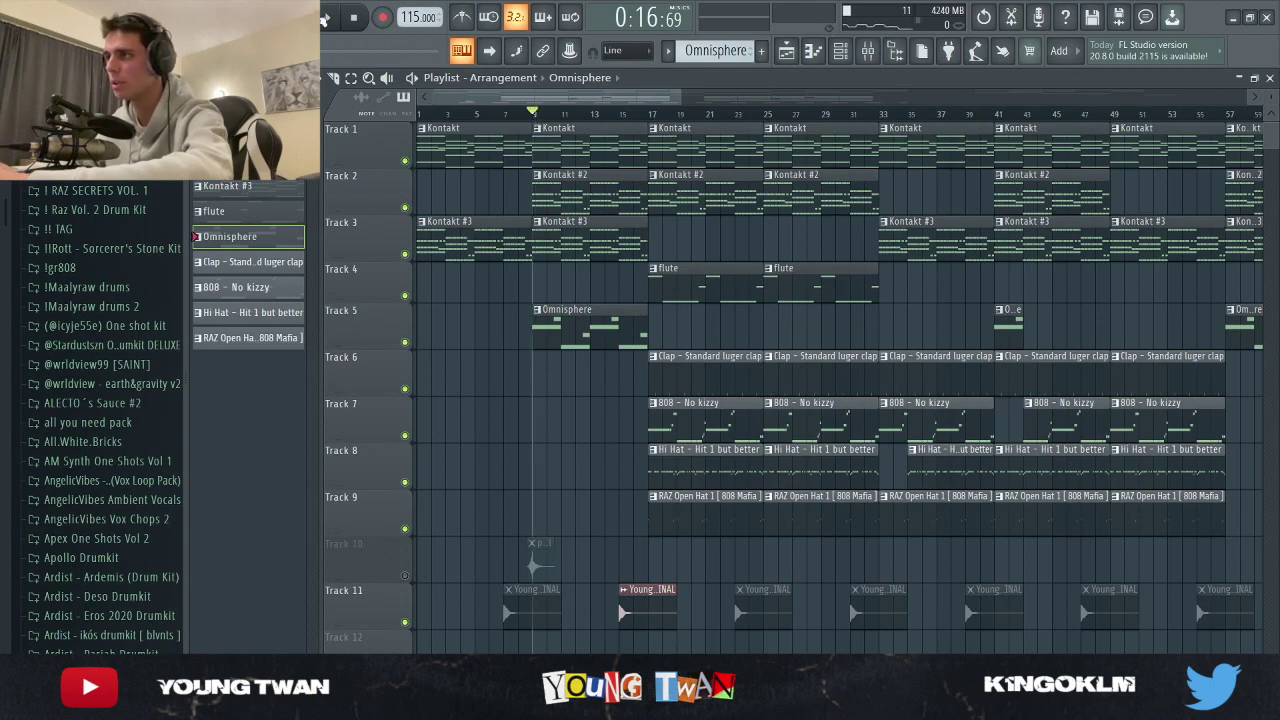
pyautogui.press('space')
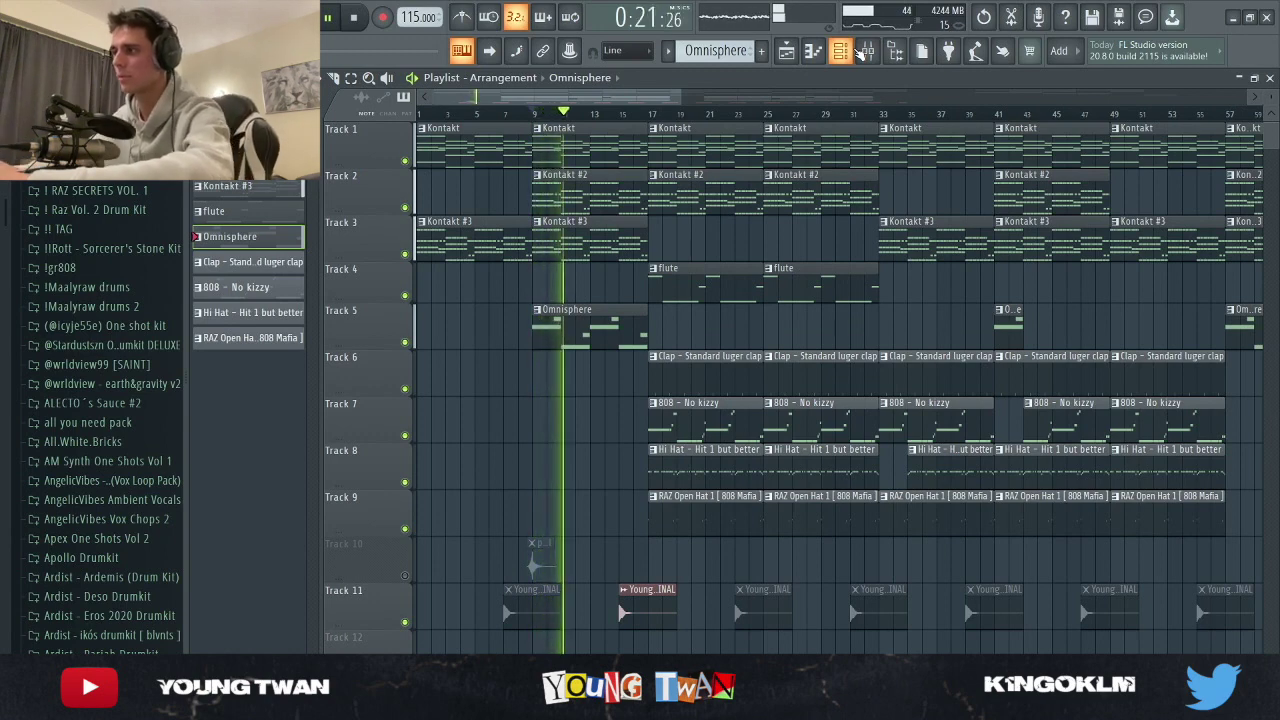
pyautogui.doubleClick(630, 307)
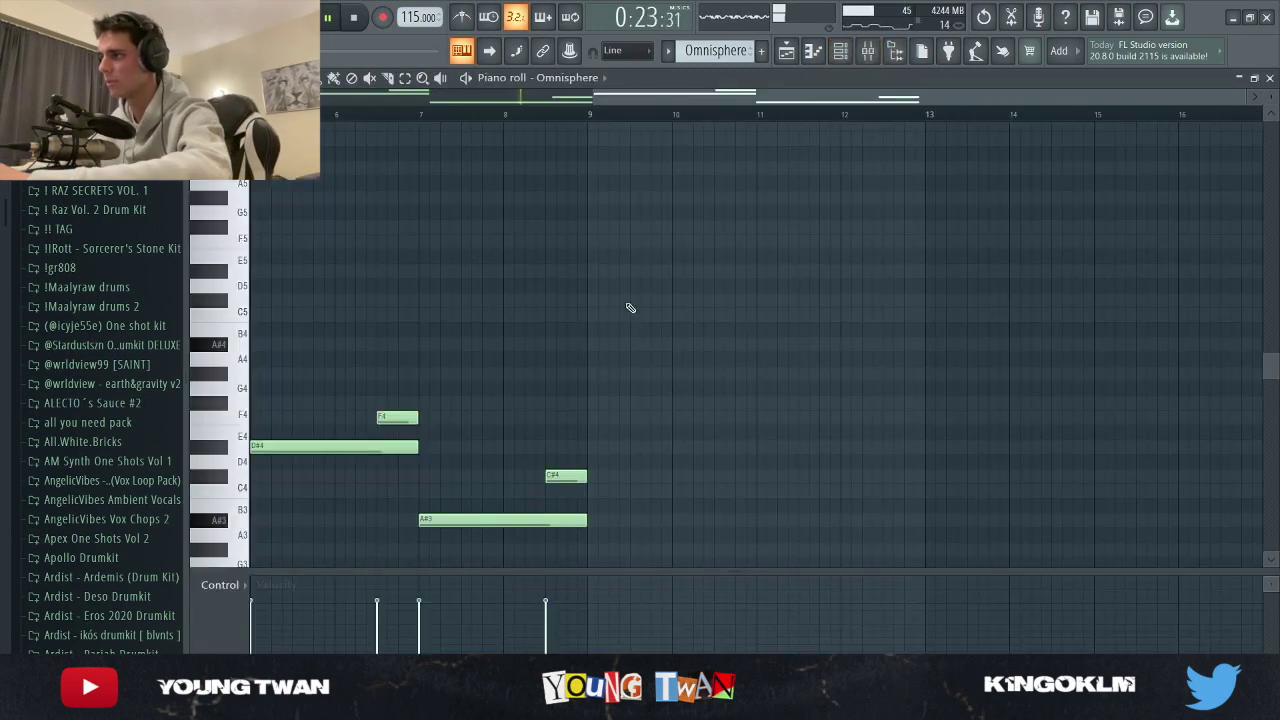
# Inspect the Fruity parametric EQ 2 on the Omnisphere mixer track and play the combined melody from bar 9 in the playlist
pyautogui.press('F9')
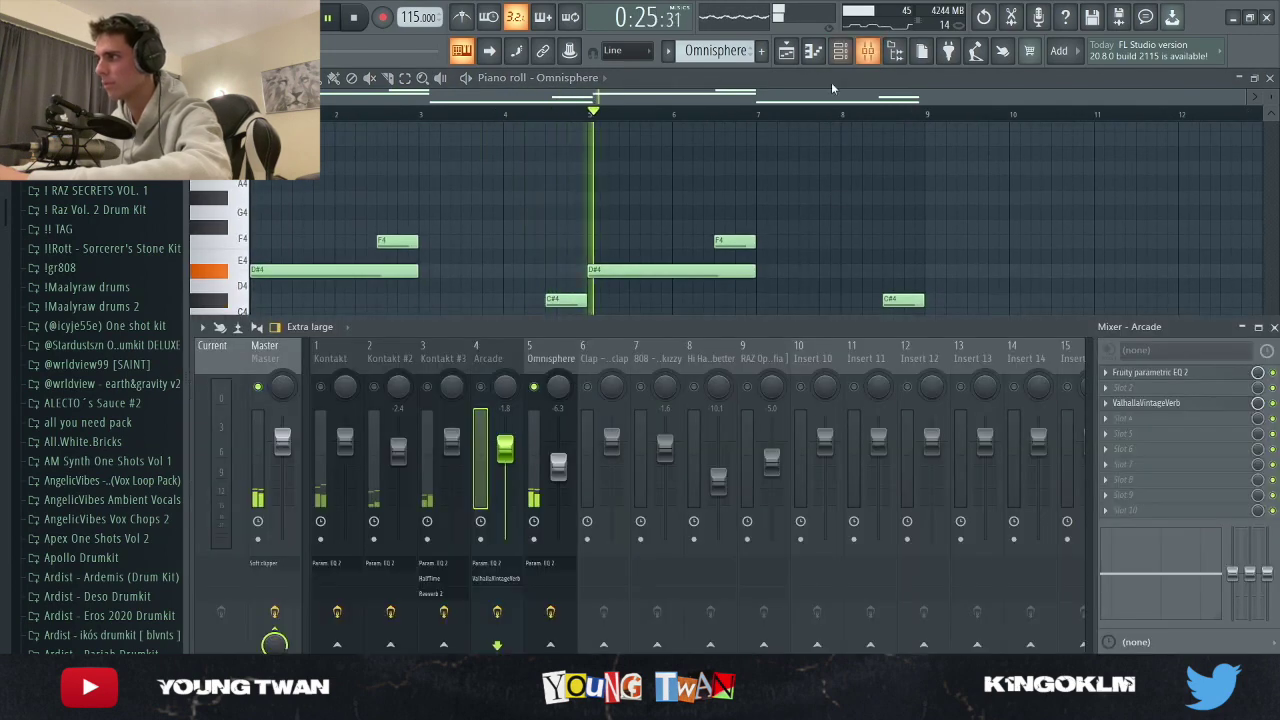
pyautogui.click(544, 362)
pyautogui.click(1208, 372)
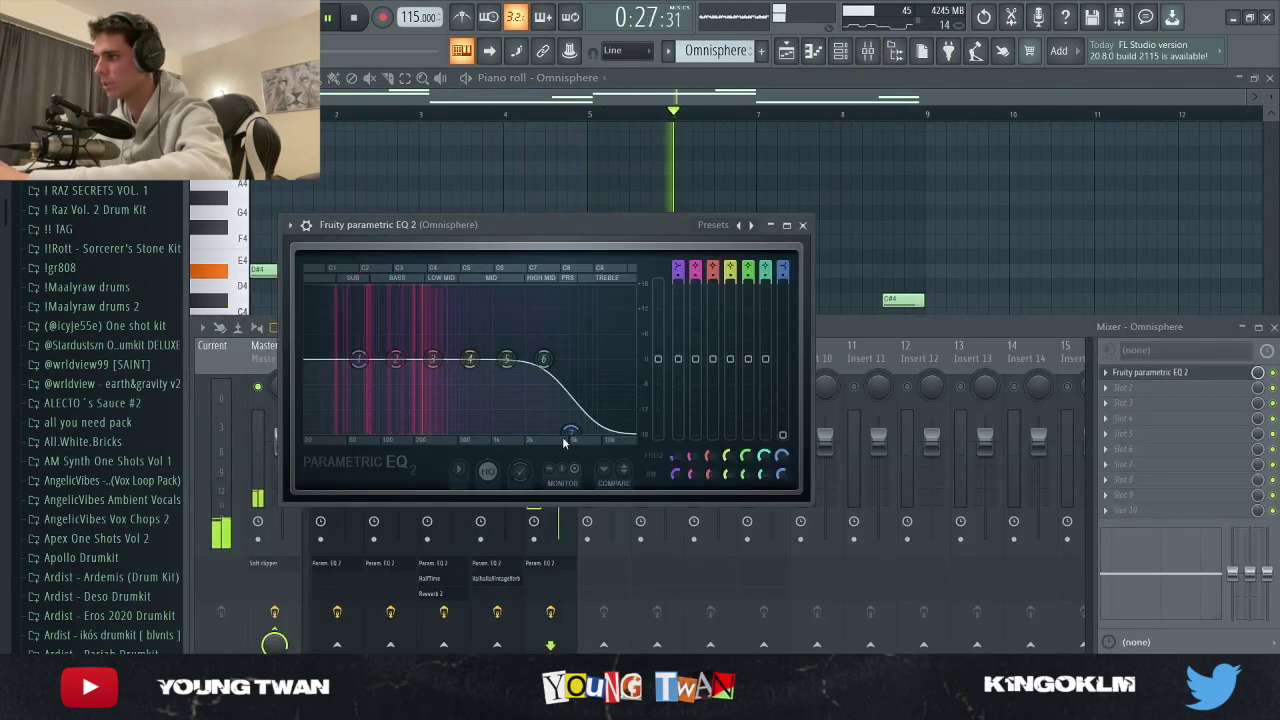
pyautogui.click(803, 225)
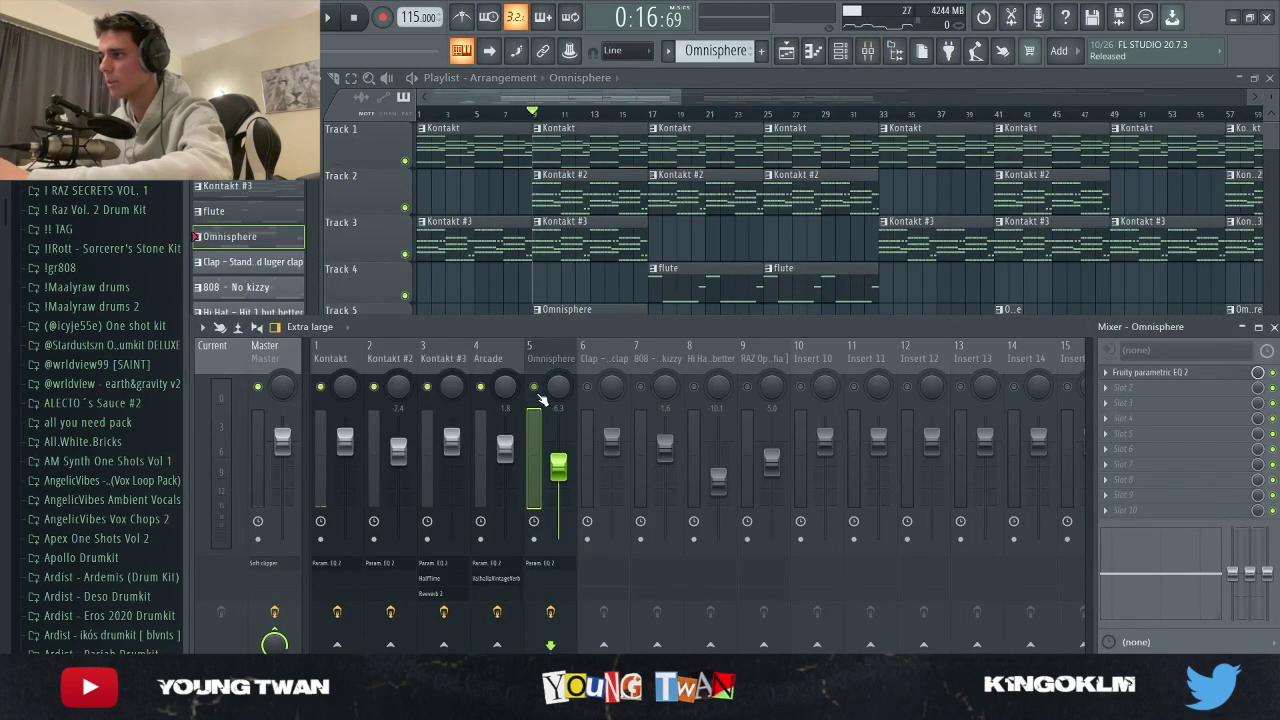
pyautogui.press('F9')
pyautogui.press('space')
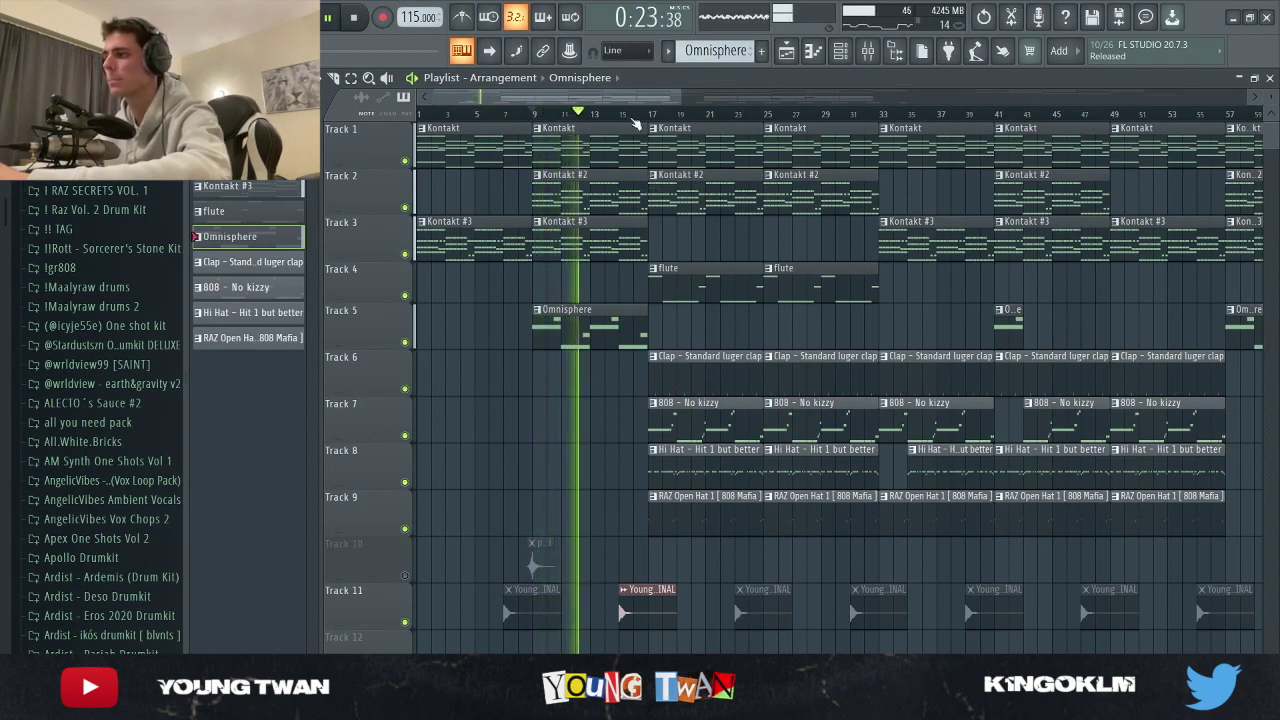
# Mute Track 11 in the playlist, play the melody from about bar 16 into the drum section, and stop playback
pyautogui.click(406, 623)
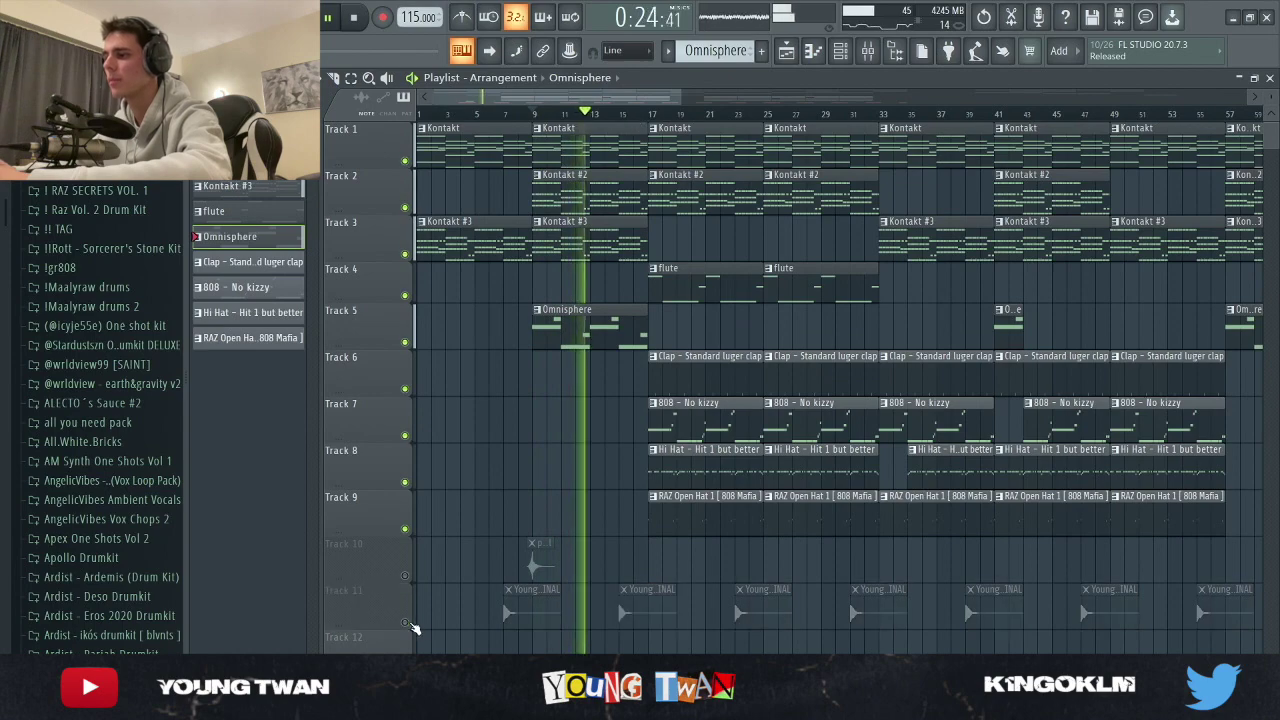
pyautogui.click(640, 115)
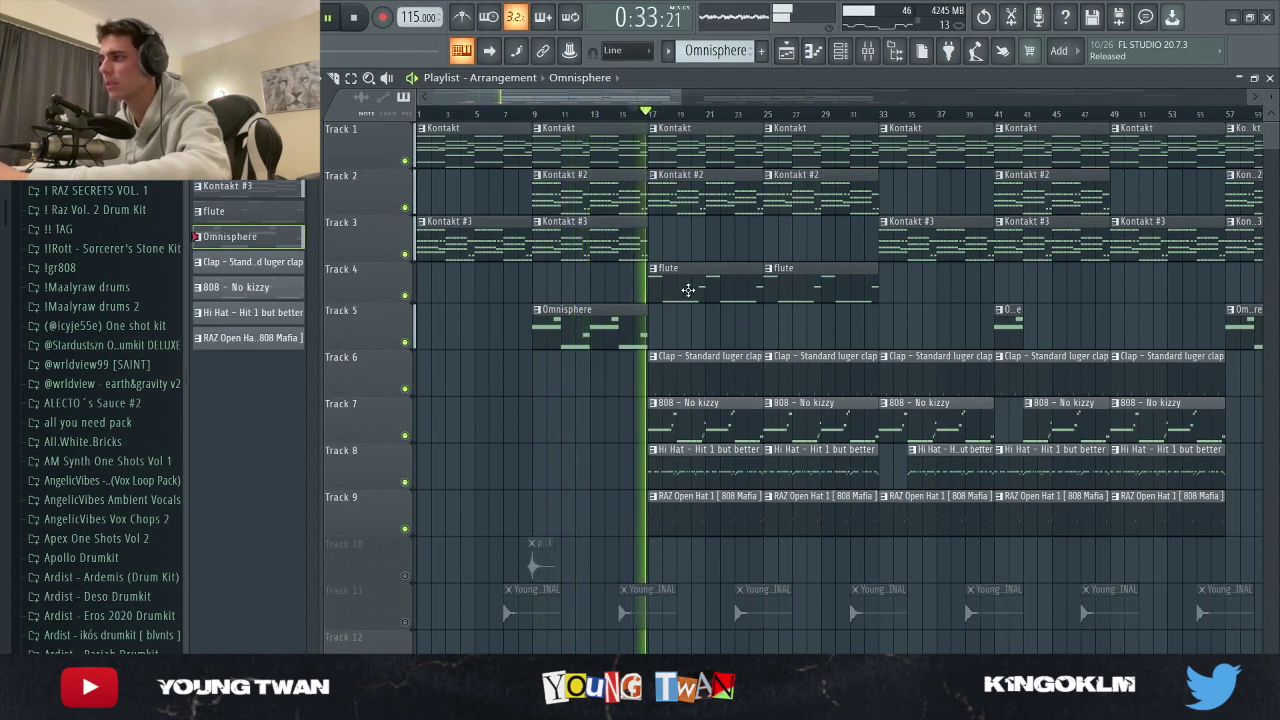
pyautogui.scroll(-5, 706, 286)
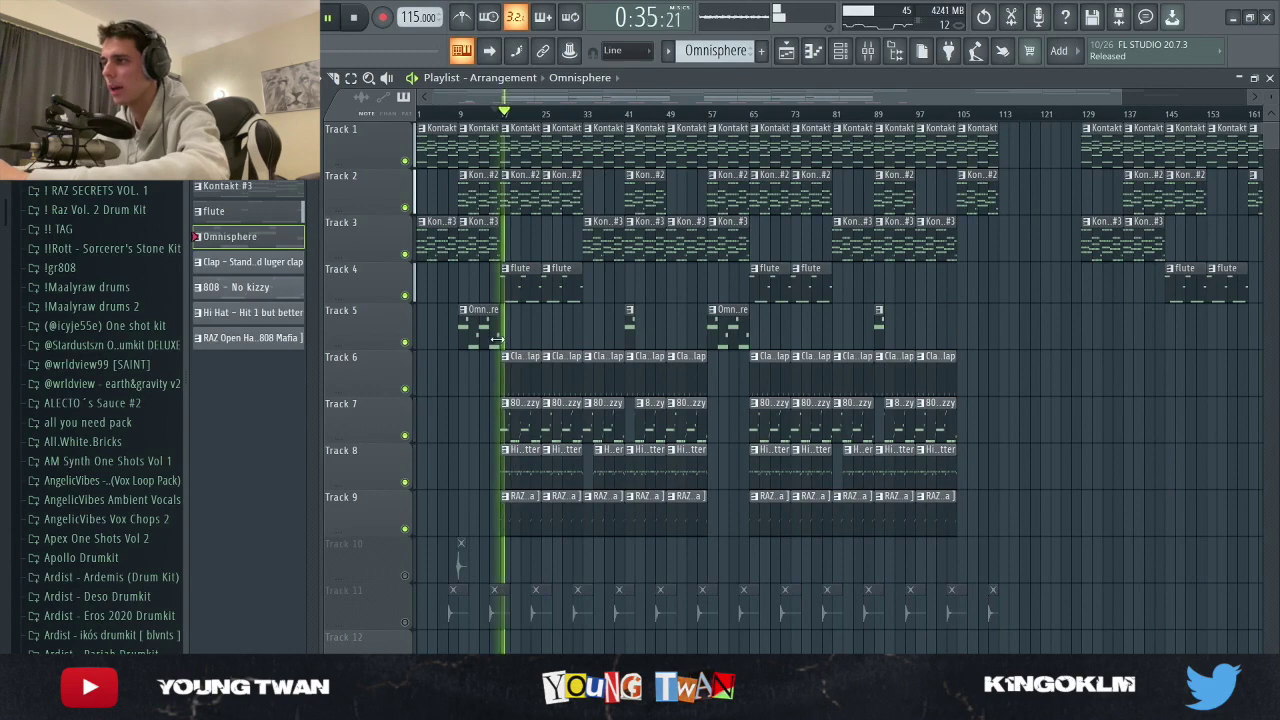
pyautogui.scroll(2, 460, 304)
pyautogui.press('space')
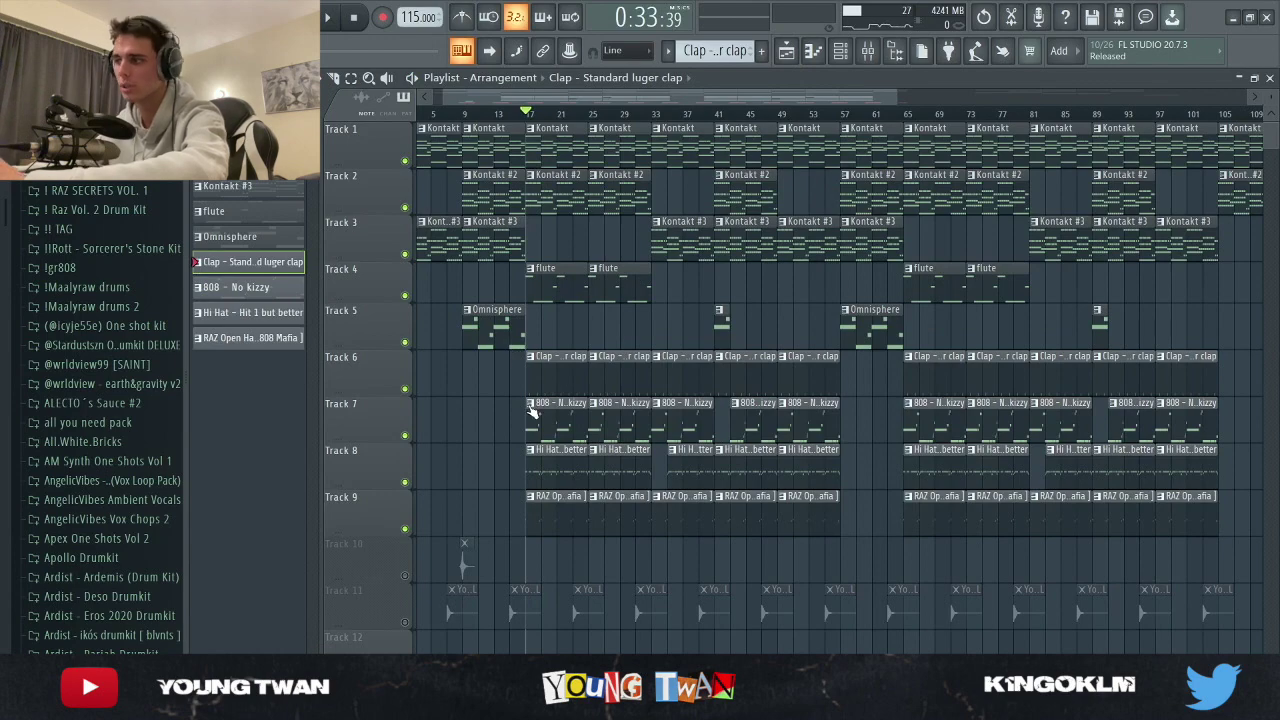
# View the Standard luger clap's step pattern in the channel rack and return to bar 17 in the playlist
pyautogui.click(868, 52)
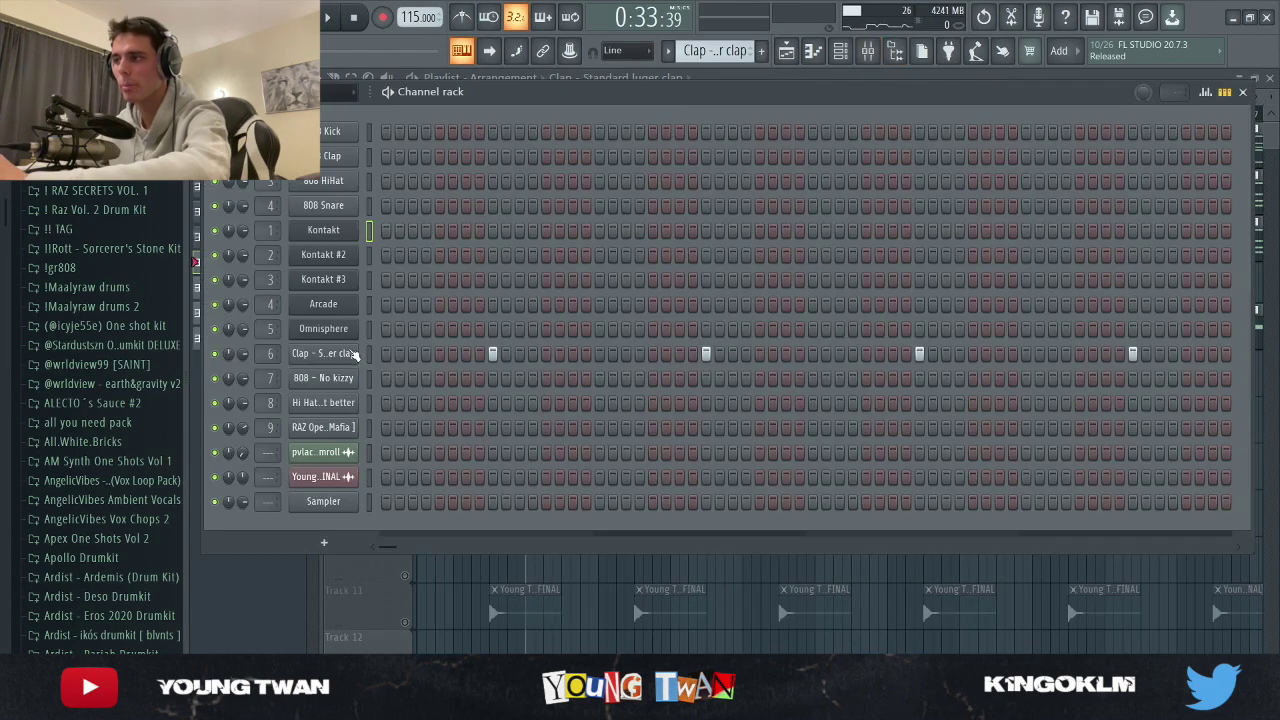
pyautogui.click(786, 52)
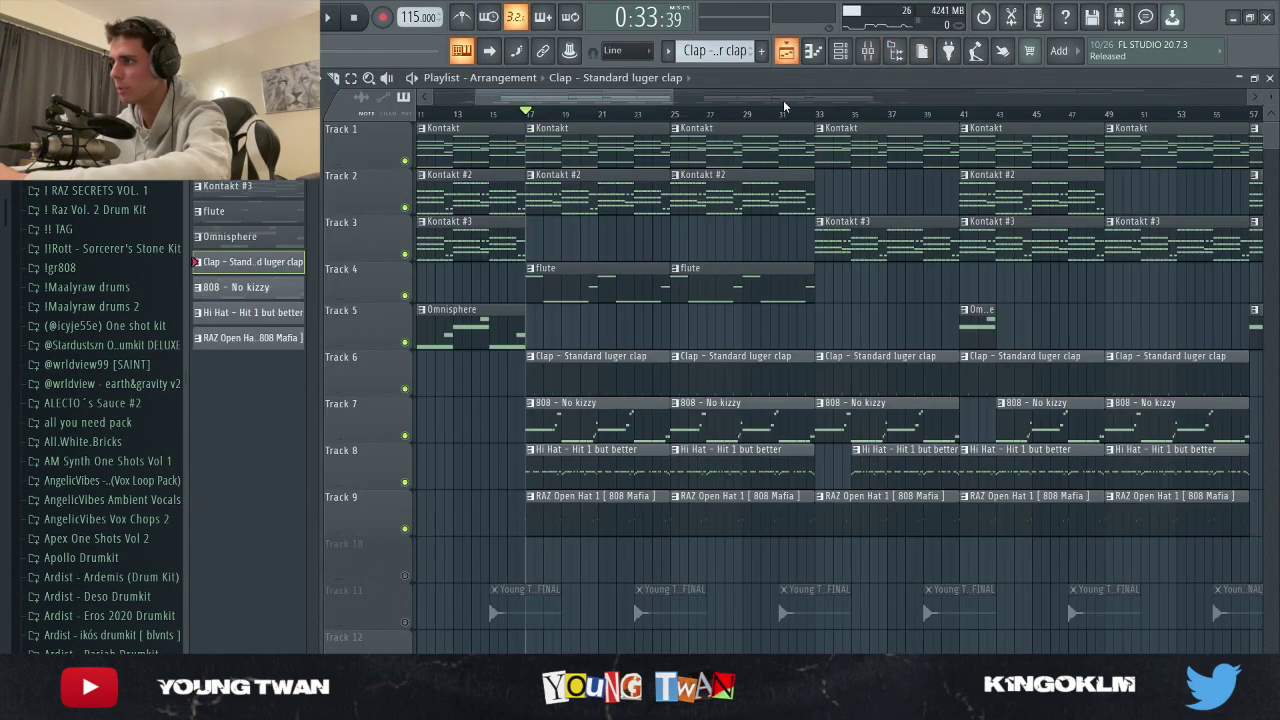
pyautogui.scroll(3, 538, 388)
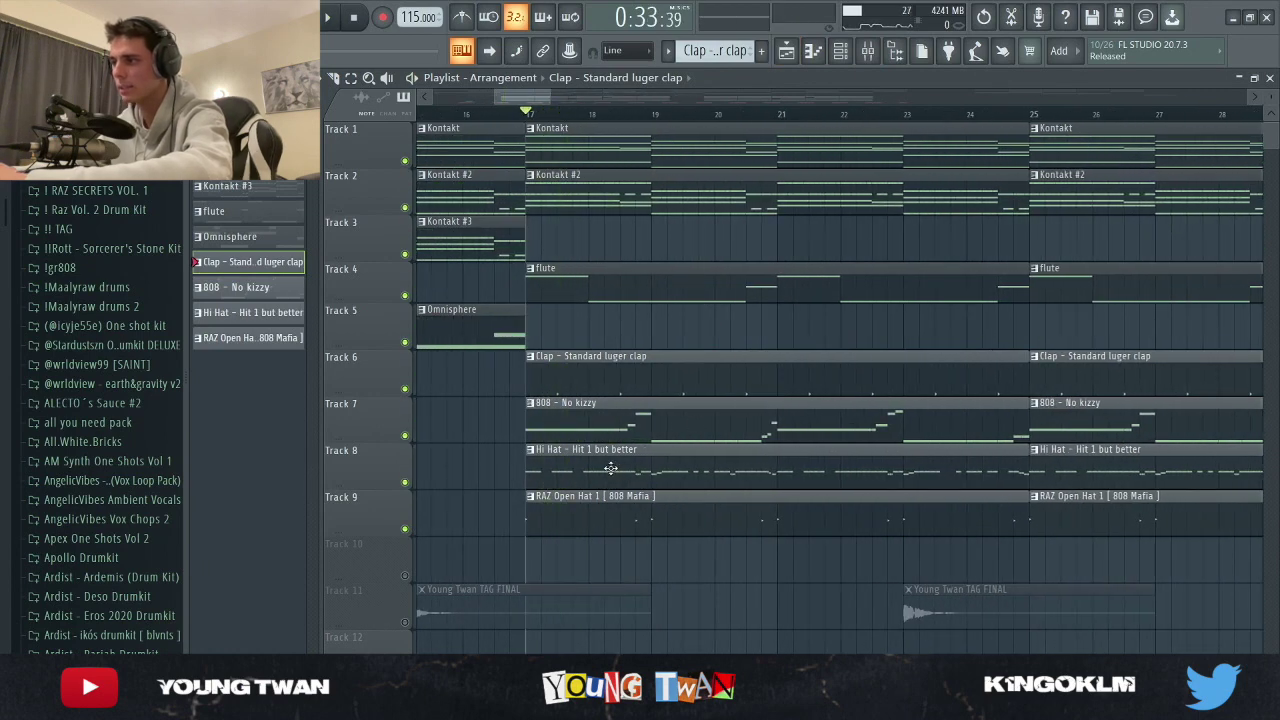
# Play the Hi Hat - Hit 1 but better part from bar 17, view its notes in the piano roll, and stop
pyautogui.press('space')
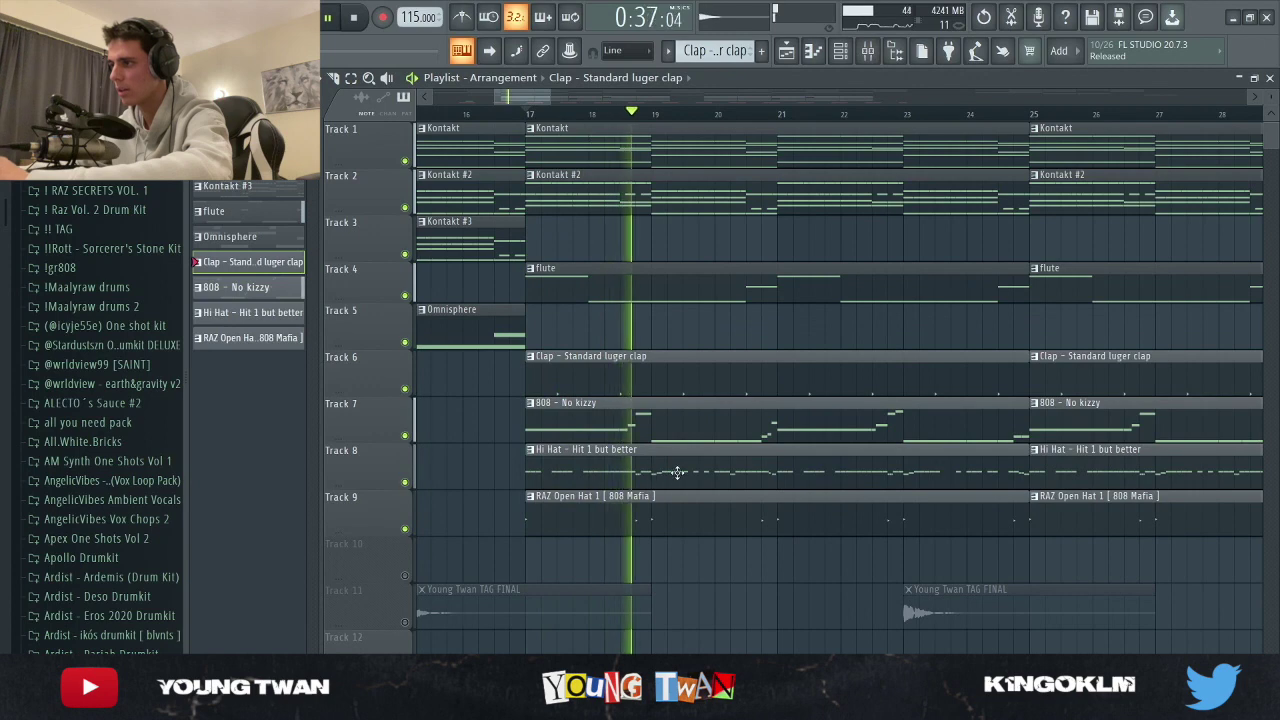
pyautogui.scroll(-2, 733, 488)
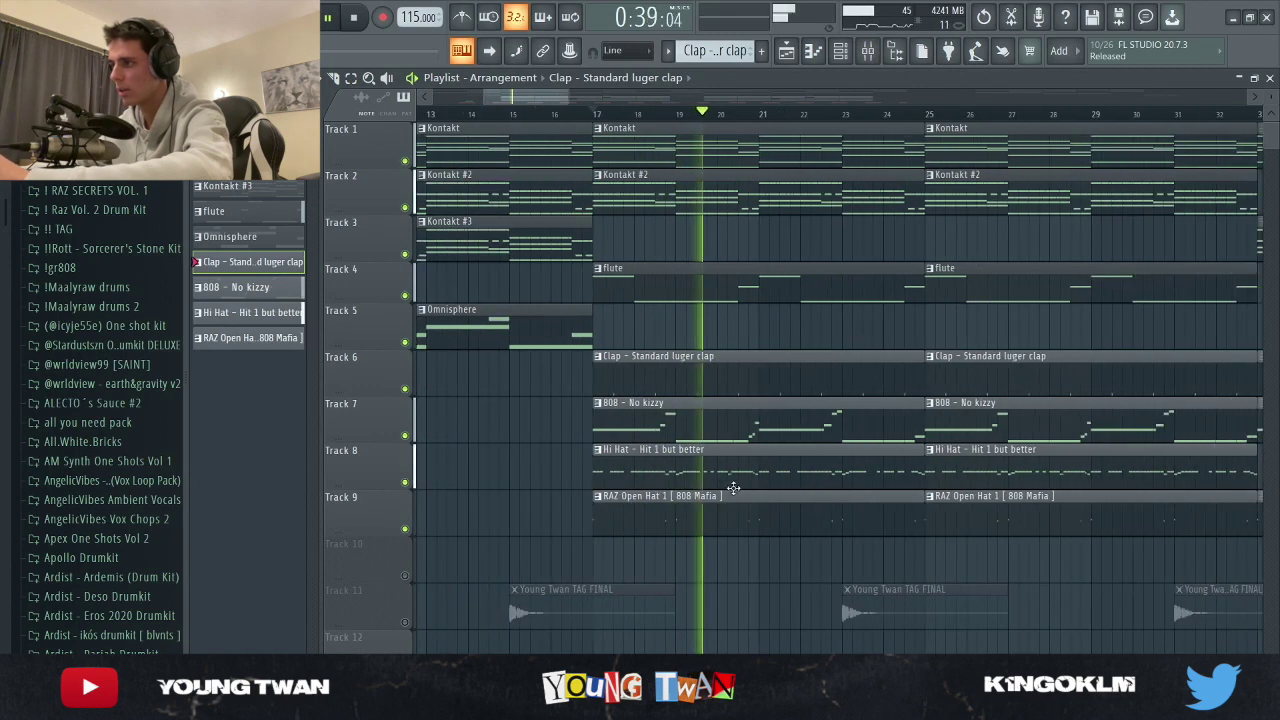
pyautogui.doubleClick(733, 488)
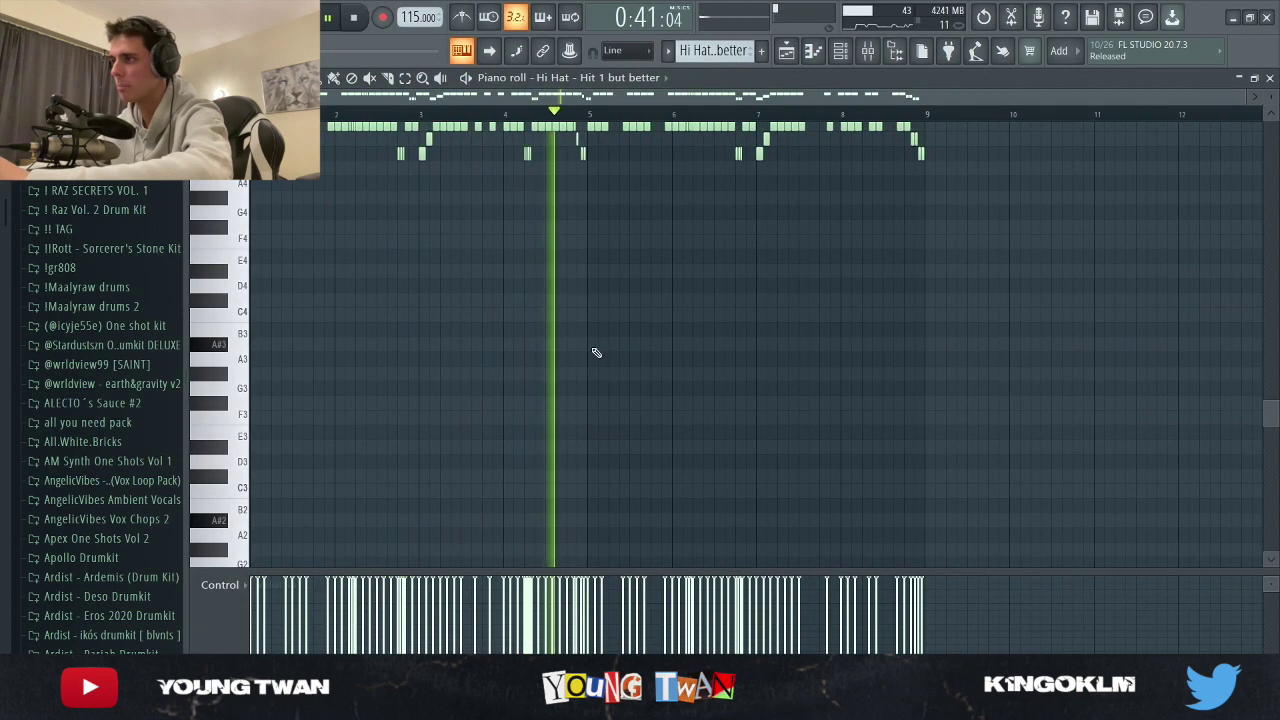
pyautogui.scroll(4, 596, 352)
pyautogui.click(810, 51)
pyautogui.press('space')
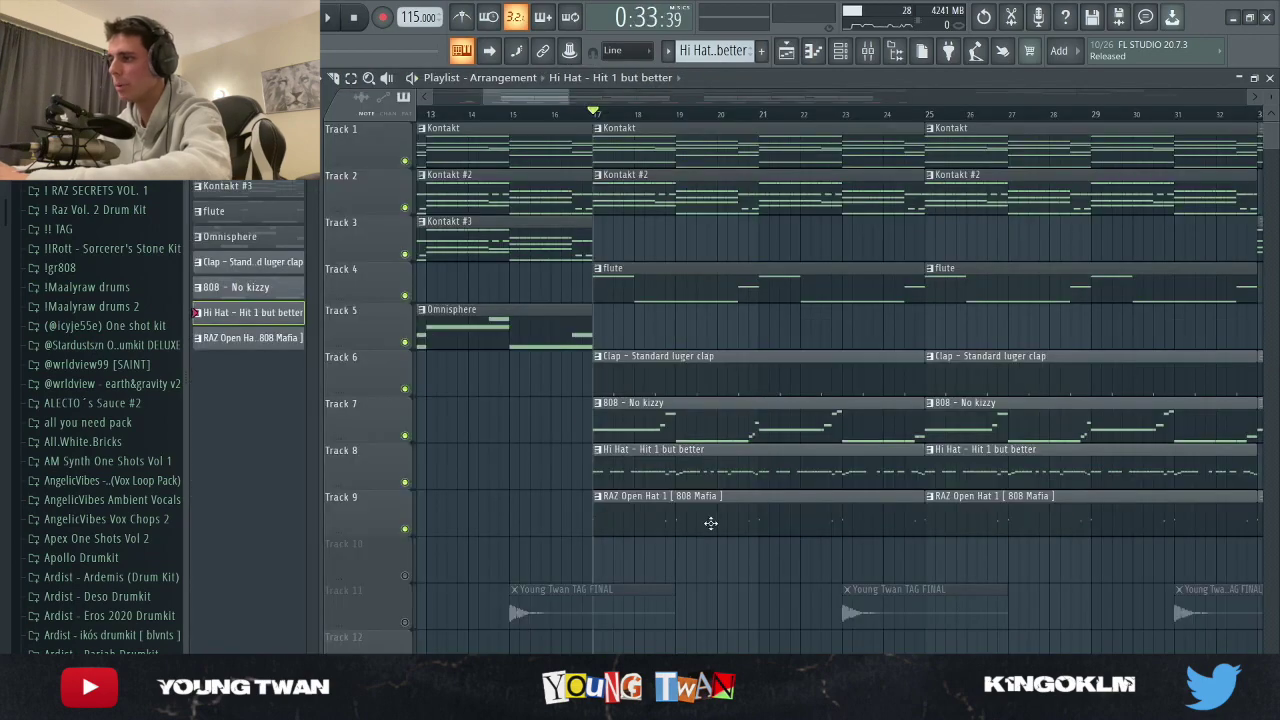
# Play the RAZ Open Hat 1 [ 808 Mafia ] part from bar 17 while examining its hits up close, and stop
pyautogui.press('space')
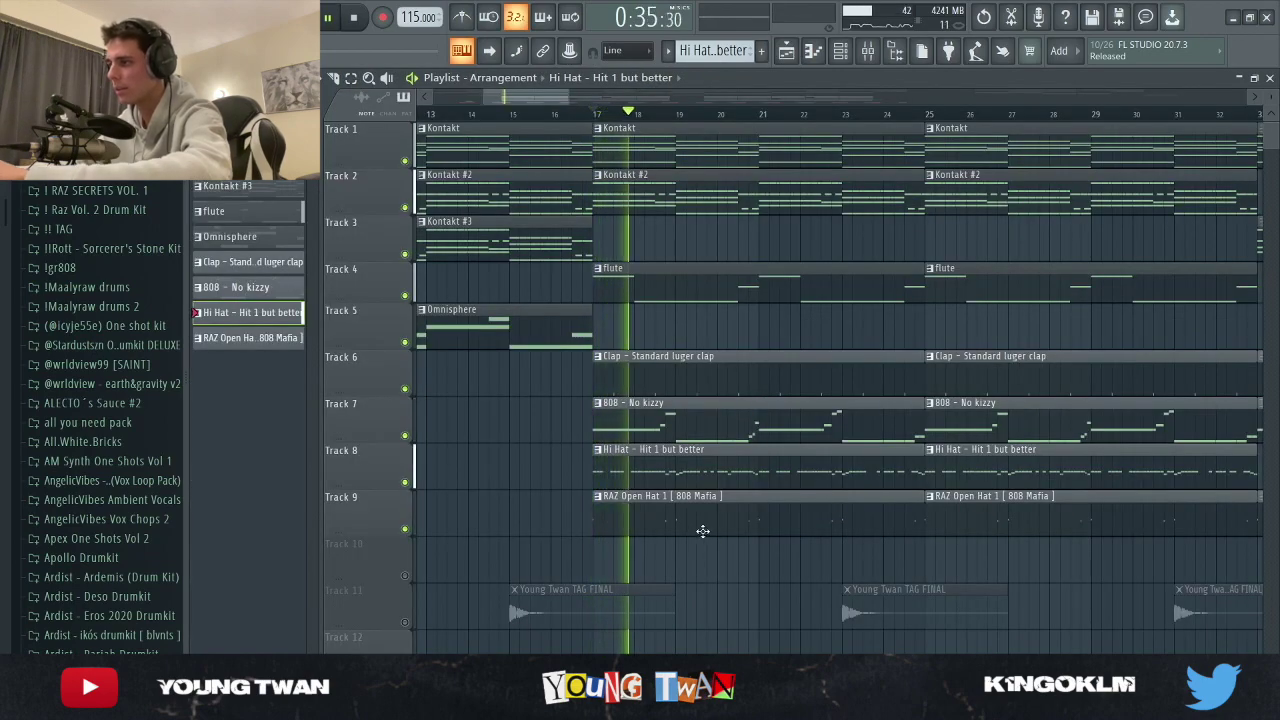
pyautogui.scroll(4, 646, 543)
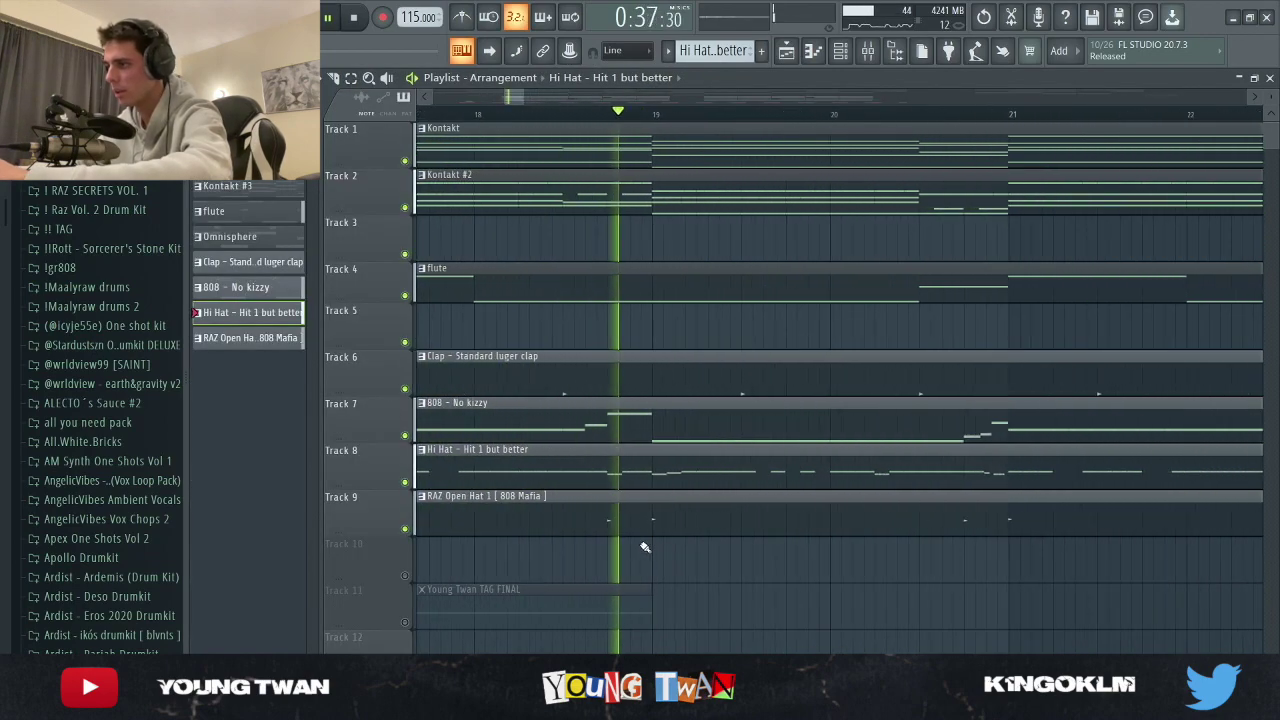
pyautogui.scroll(-4, 700, 520)
pyautogui.press('space')
# Solo the 808 - No kizzy mixer track and start playback from bar 17
pyautogui.press('F9')
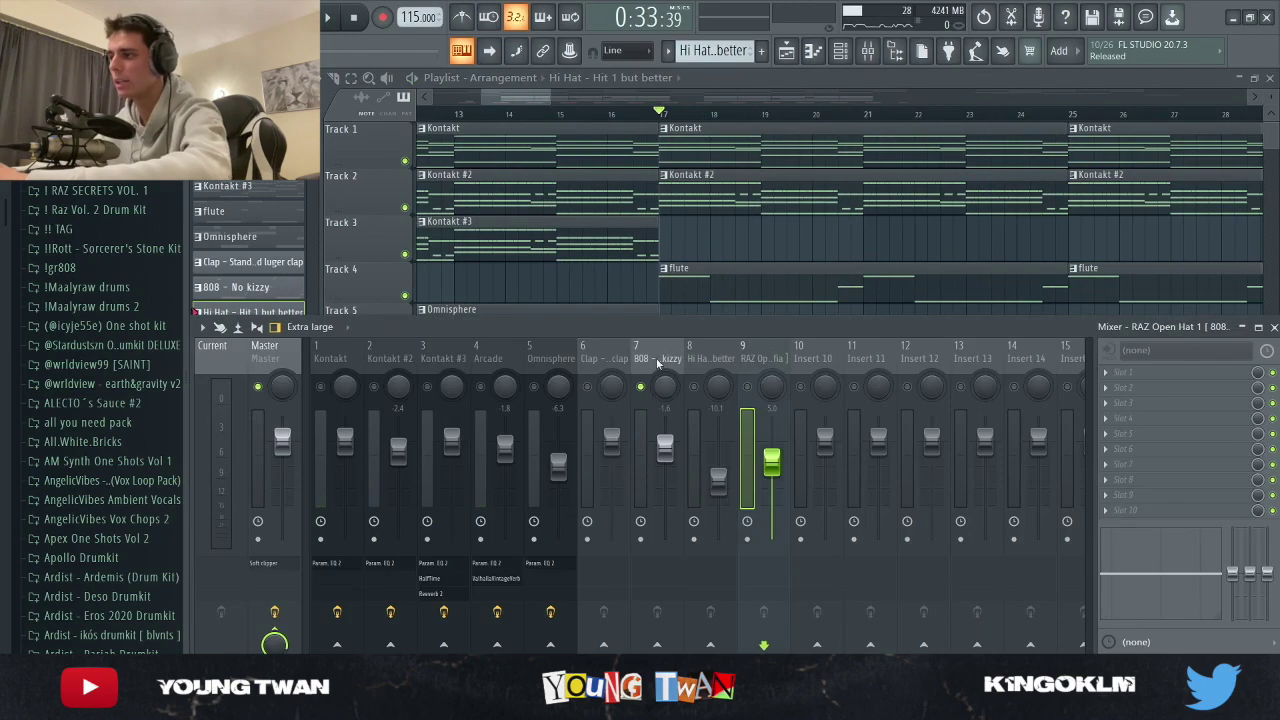
pyautogui.click(656, 366)
pyautogui.press('F9')
pyautogui.press('space')
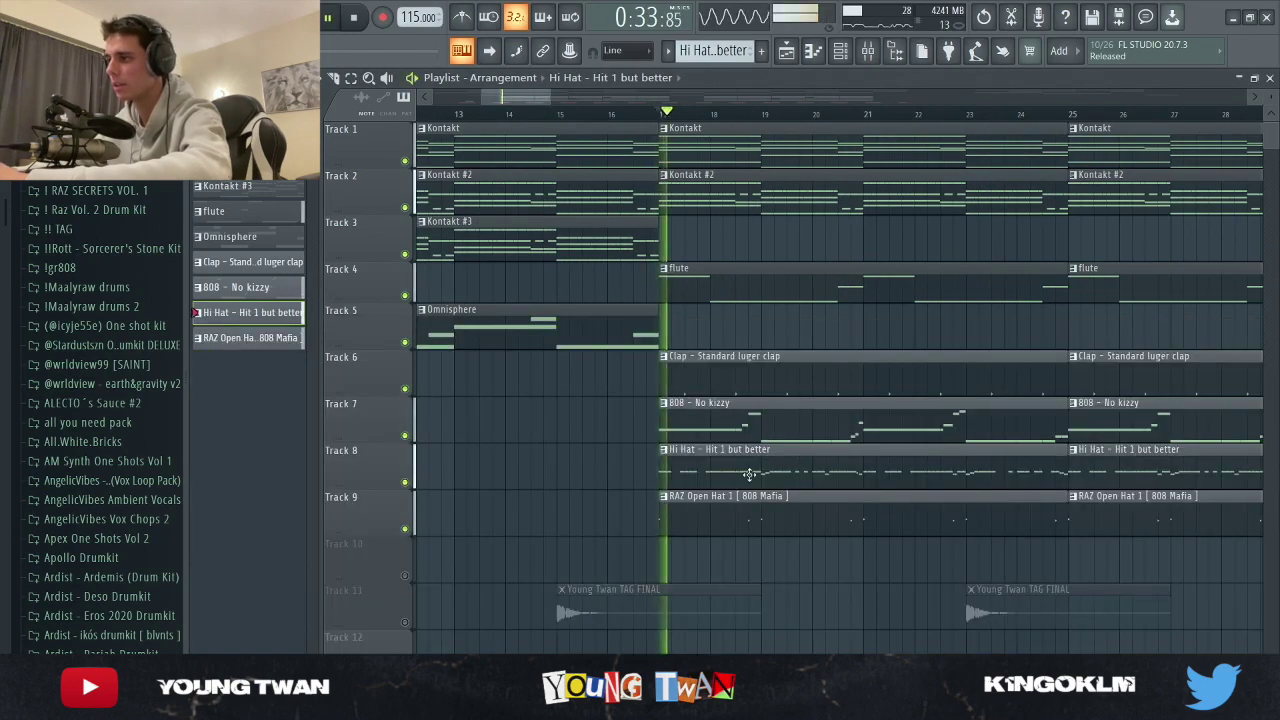
# Examine the 808 - No kizzy clips in the playlist and their notes in the piano roll while they play
pyautogui.scroll(-4, 755, 470)
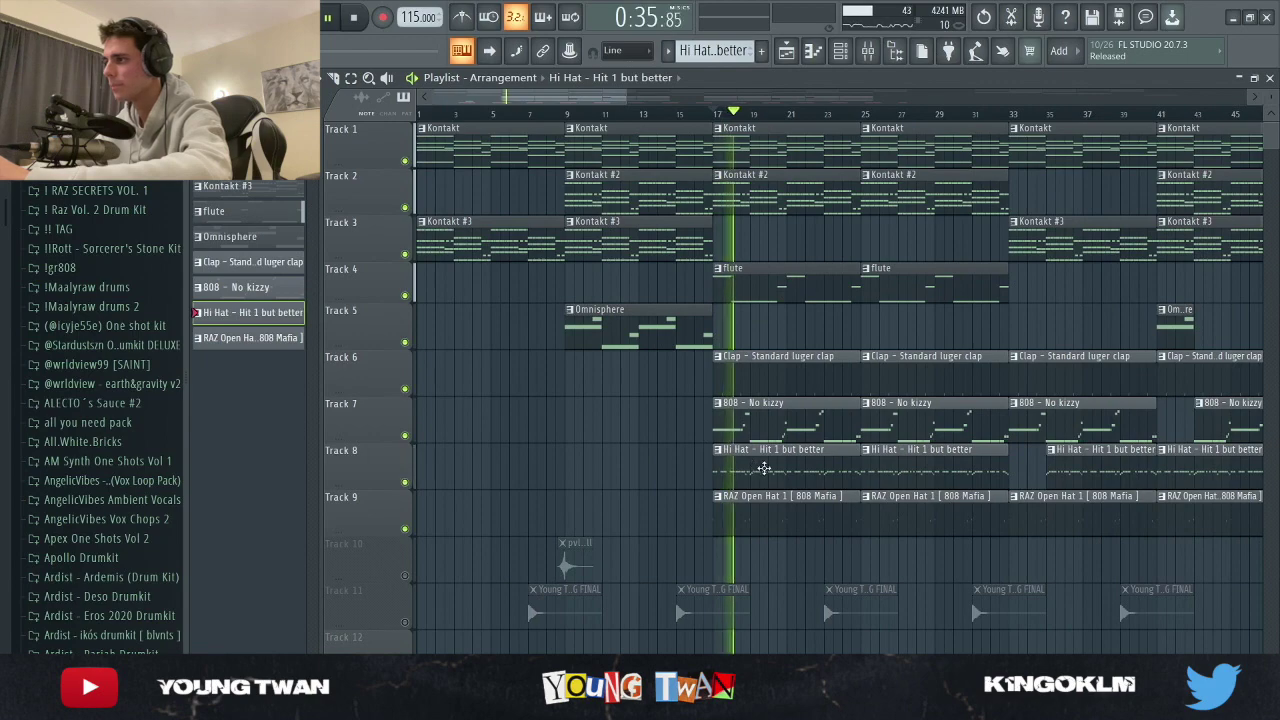
pyautogui.scroll(5, 765, 460)
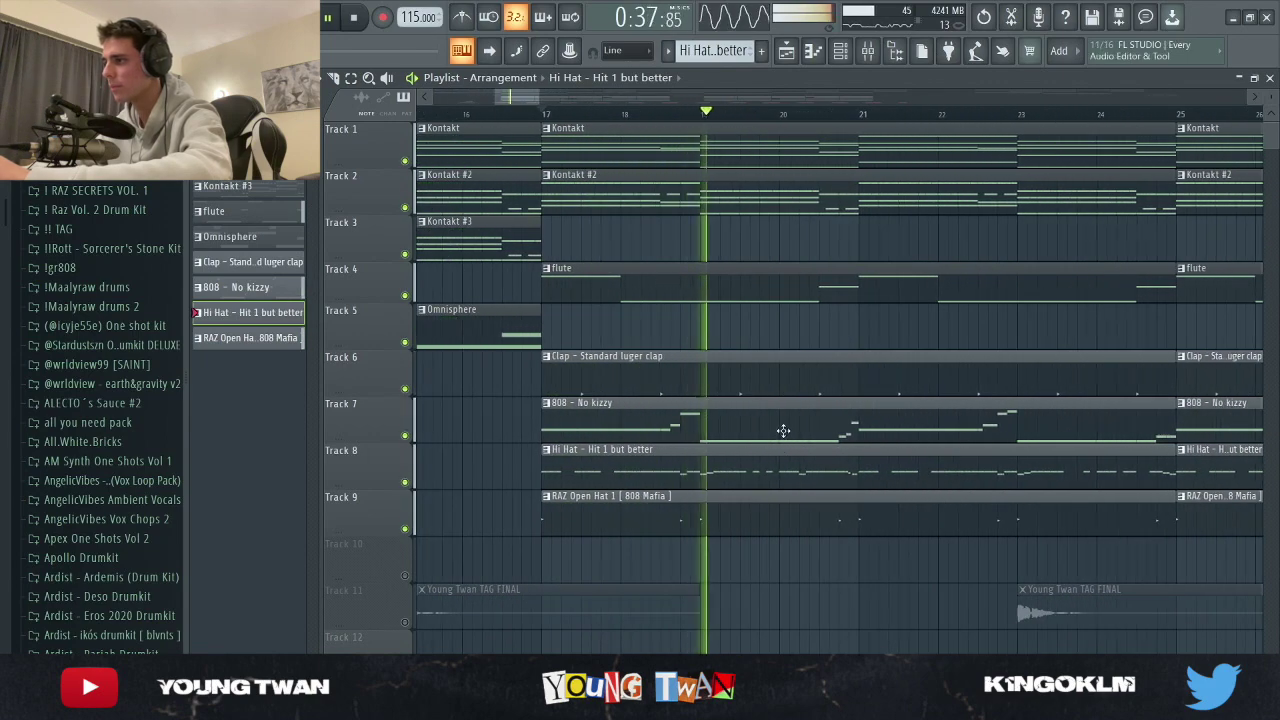
pyautogui.doubleClick(829, 427)
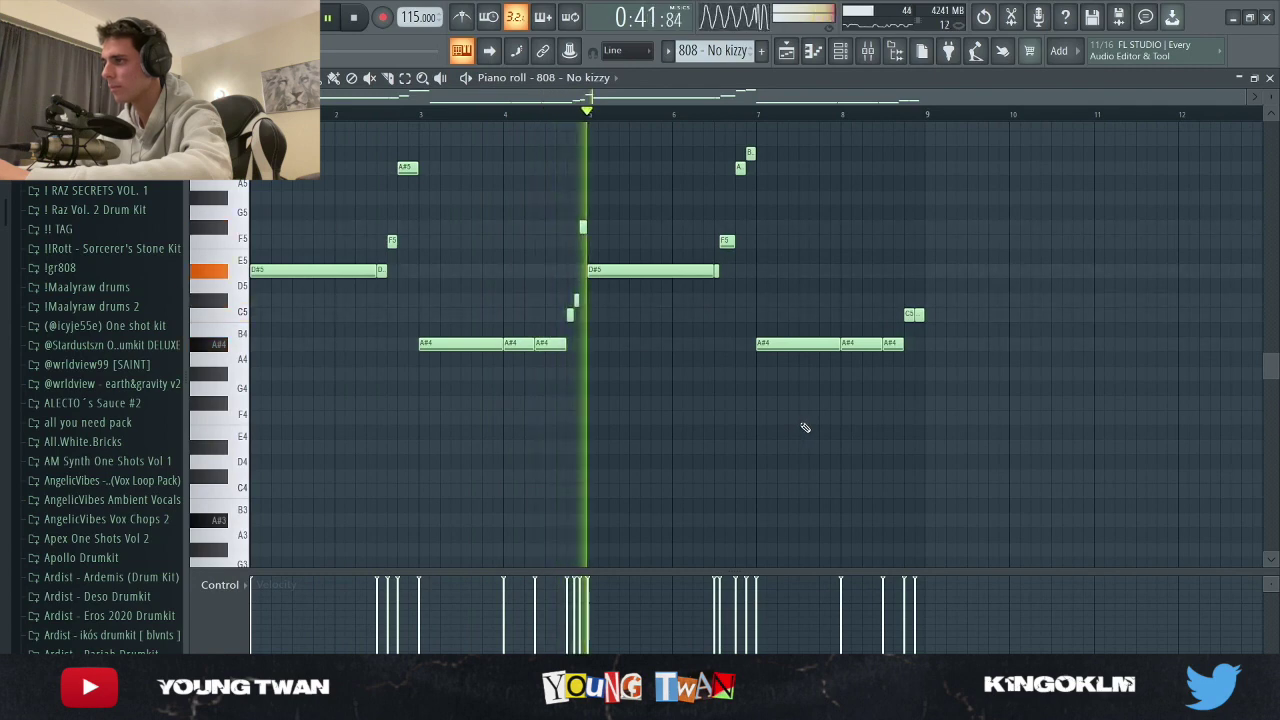
pyautogui.scroll(2, 860, 410)
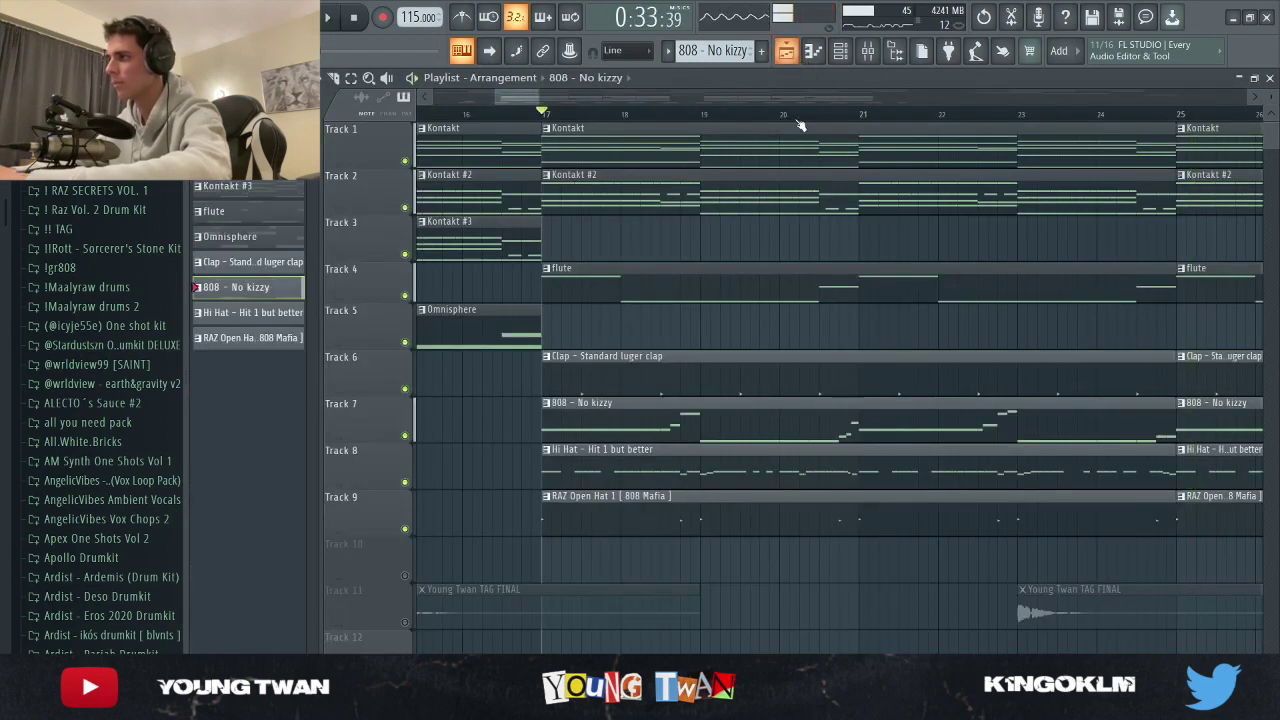
# Play the drum layers together from bar 17 and examine their clips across the whole arrangement
pyautogui.press('F9')
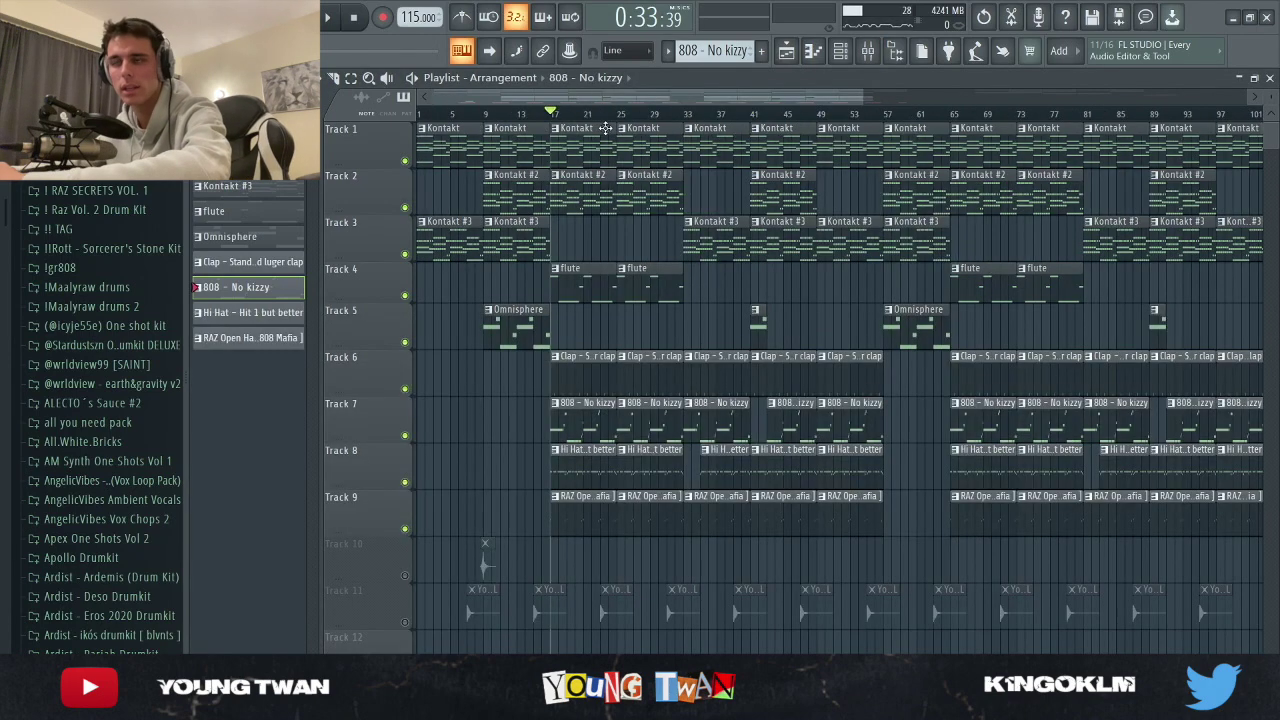
pyautogui.press('space')
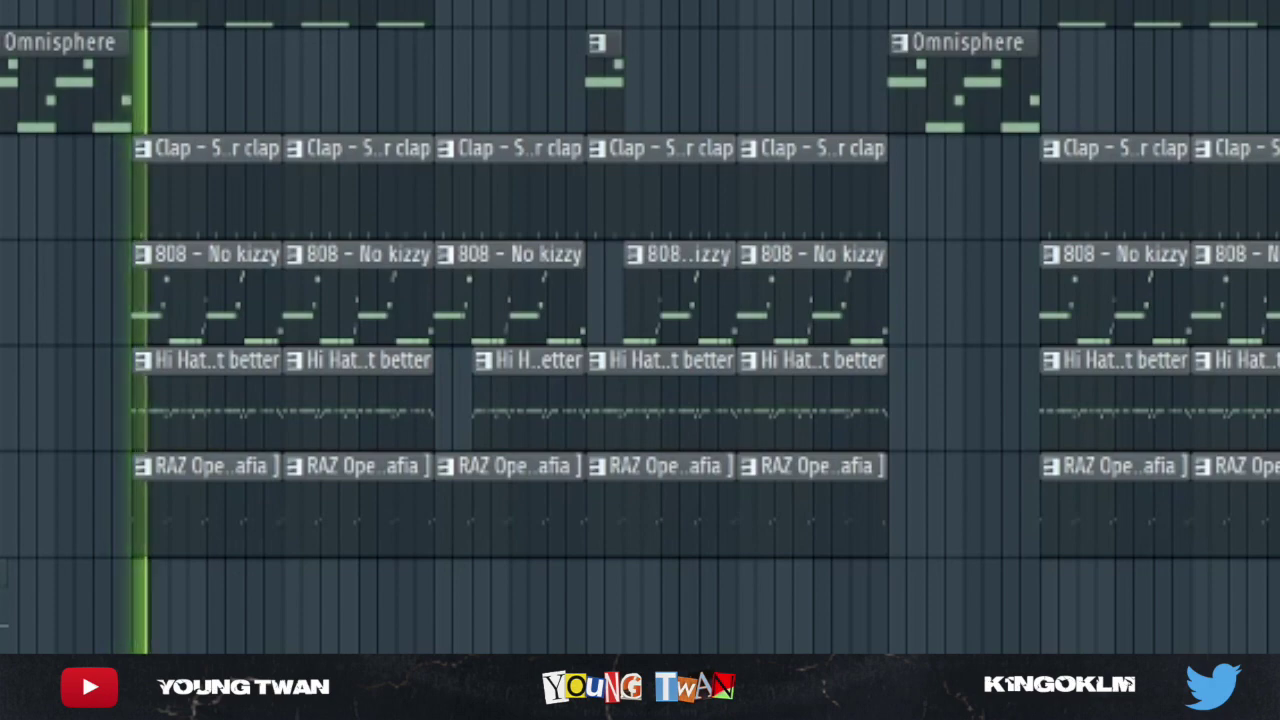
pyautogui.scroll(-4, 354, 114)
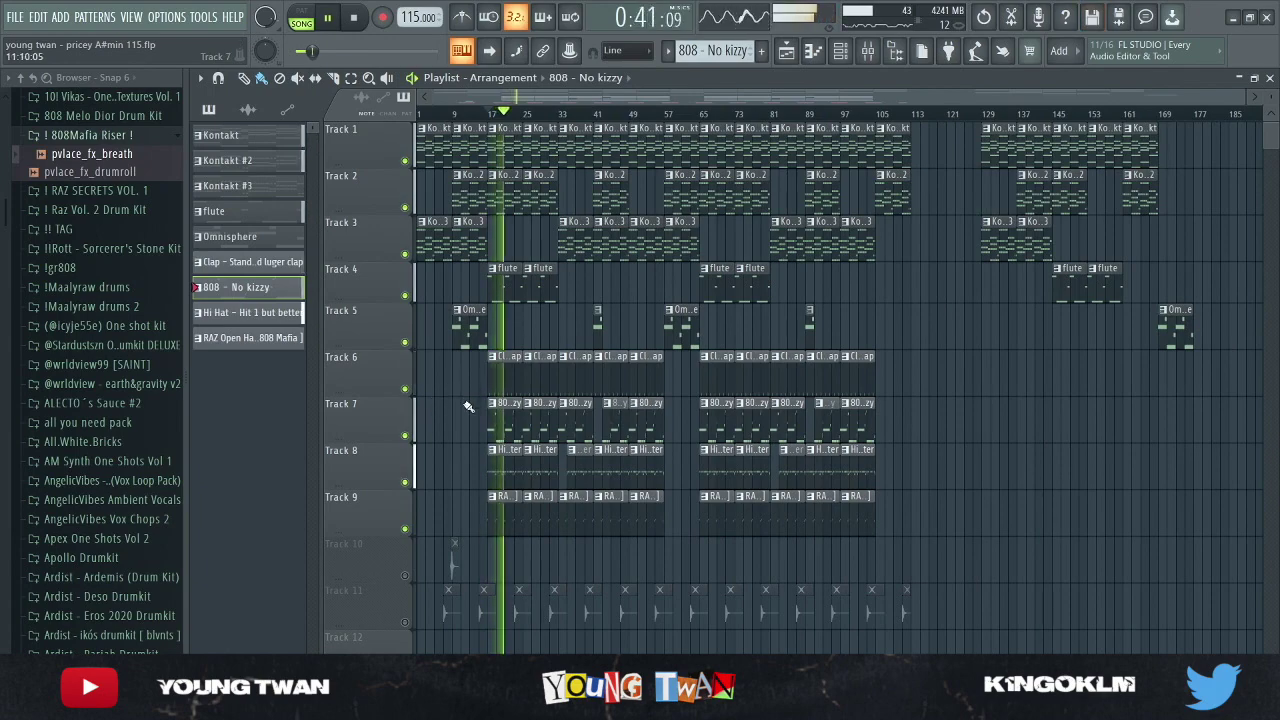
pyautogui.scroll(5, 490, 420)
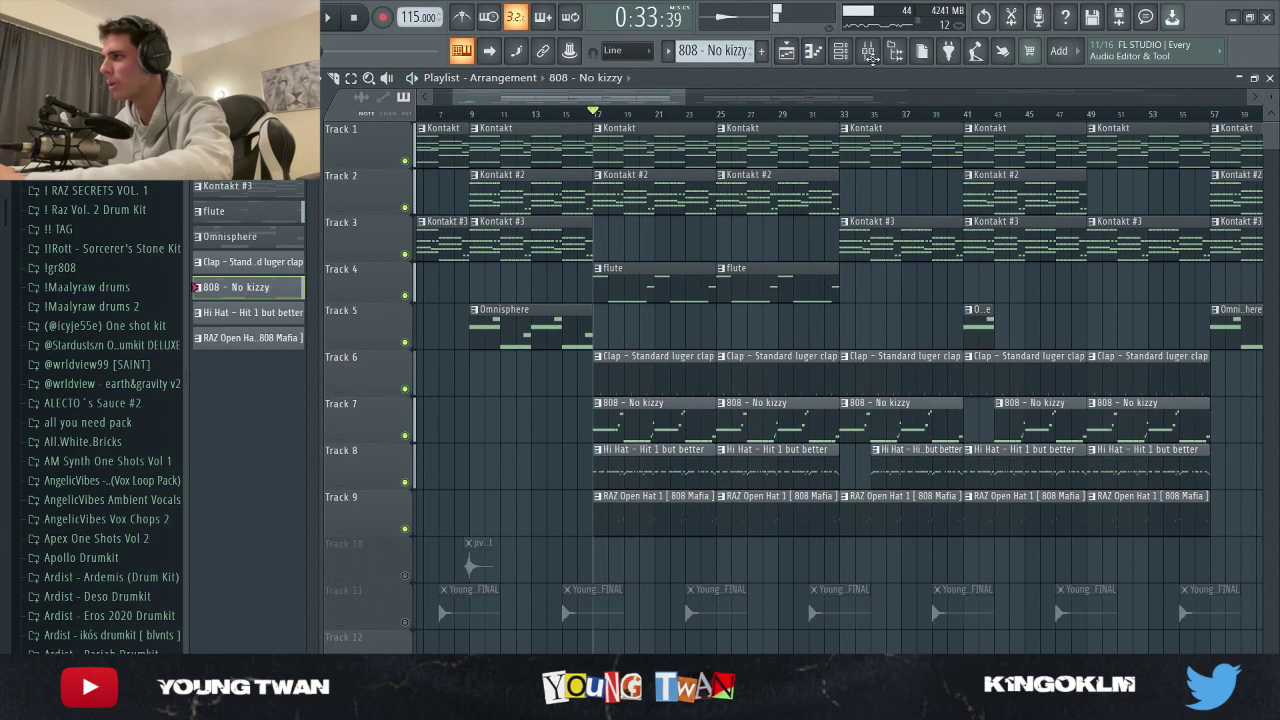
# Play the arrangement through bar 9 with Tracks 10 and 11 enabled and inspect the pvlace_fx_drumroll clip on Track 10
pyautogui.click(869, 53)
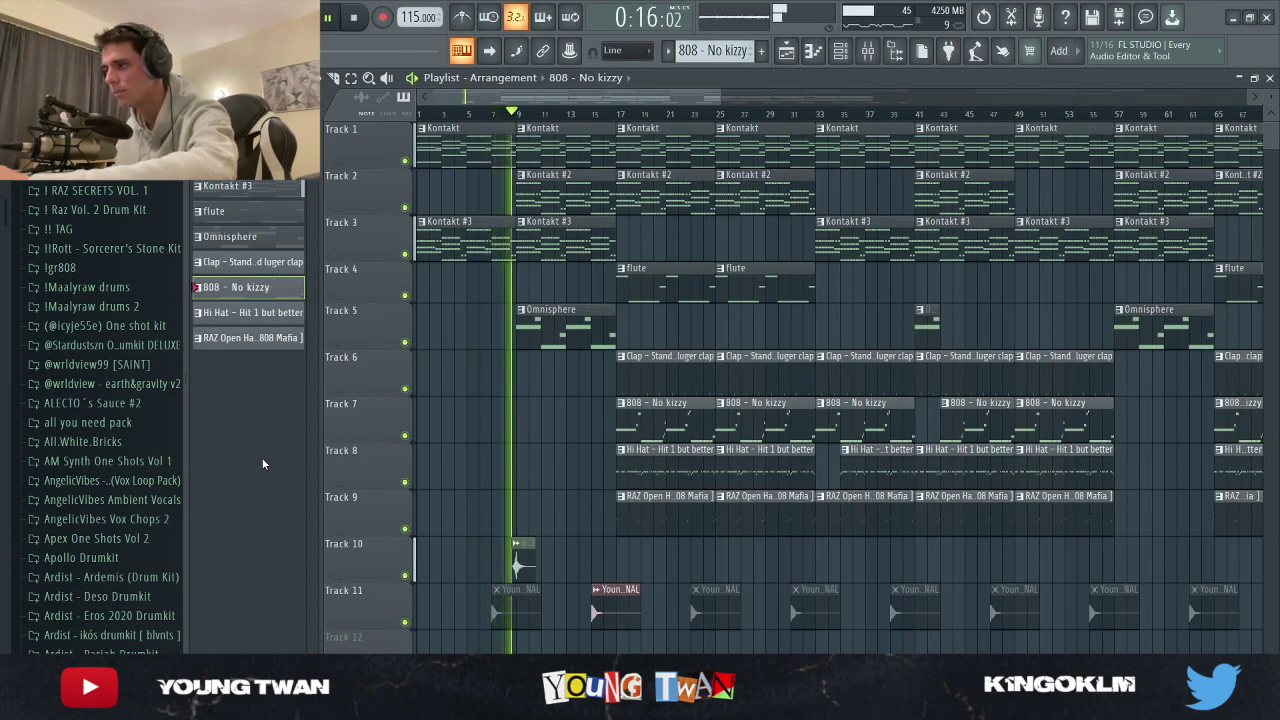
pyautogui.scroll(-3, 262, 428)
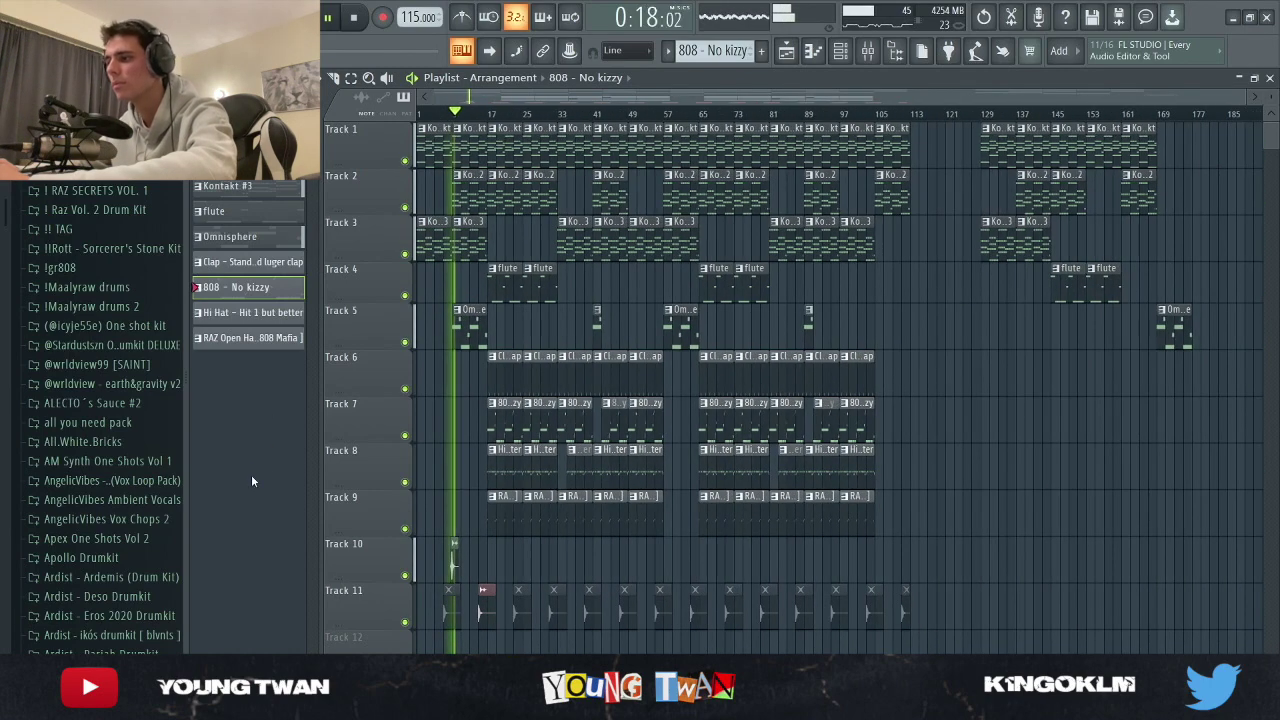
pyautogui.scroll(5, 251, 490)
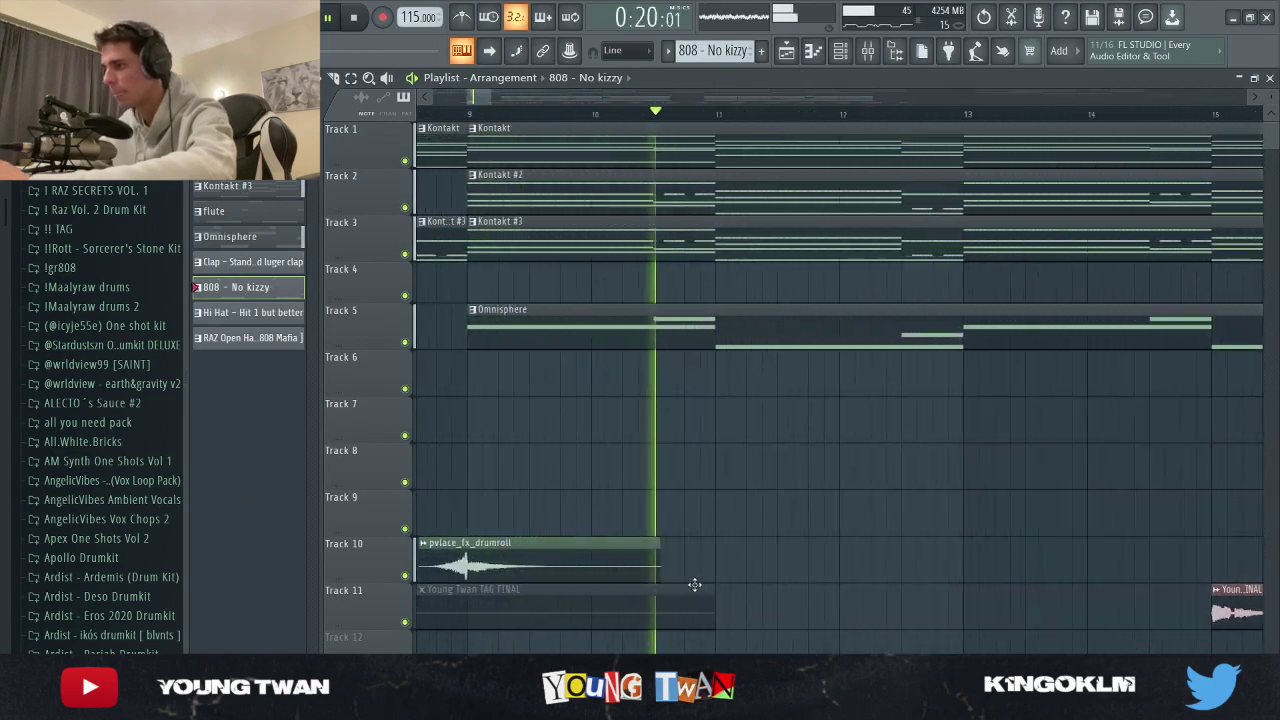
pyautogui.scroll(-6, 500, 590)
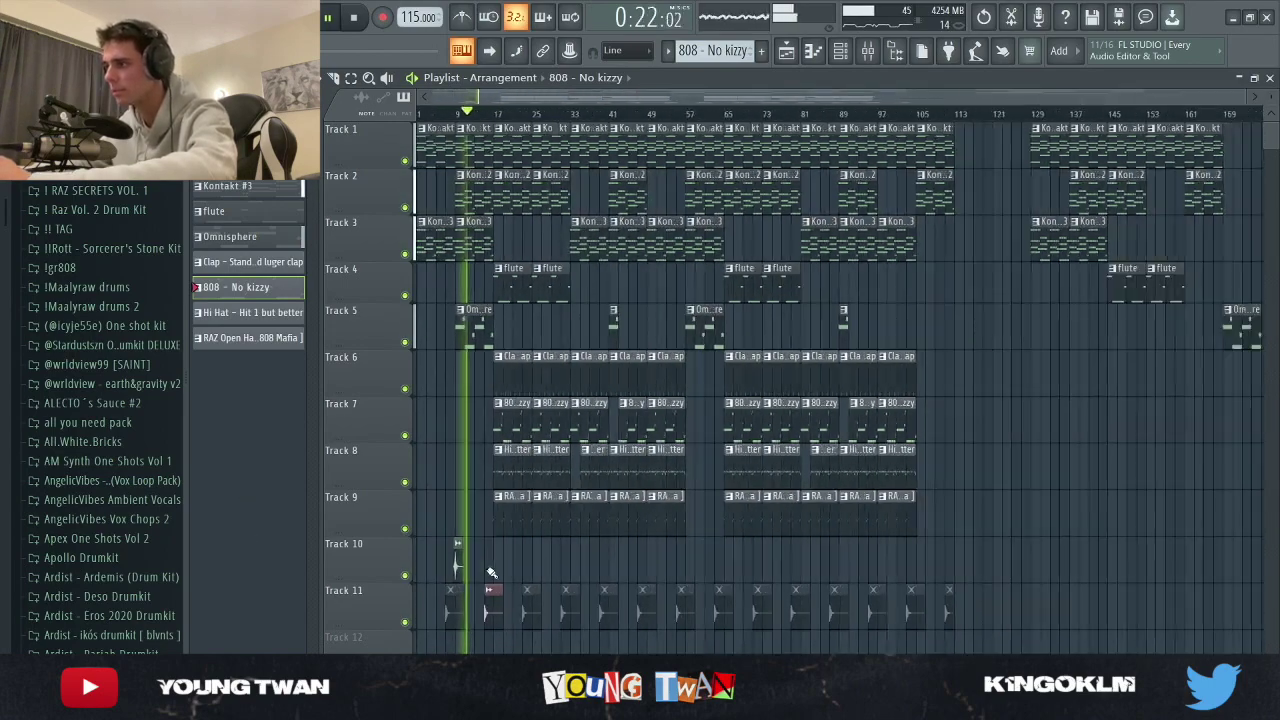
# Play the full beat on past bar 17 and follow the layers through the drum entry
pyautogui.scroll(-1, 491, 572)
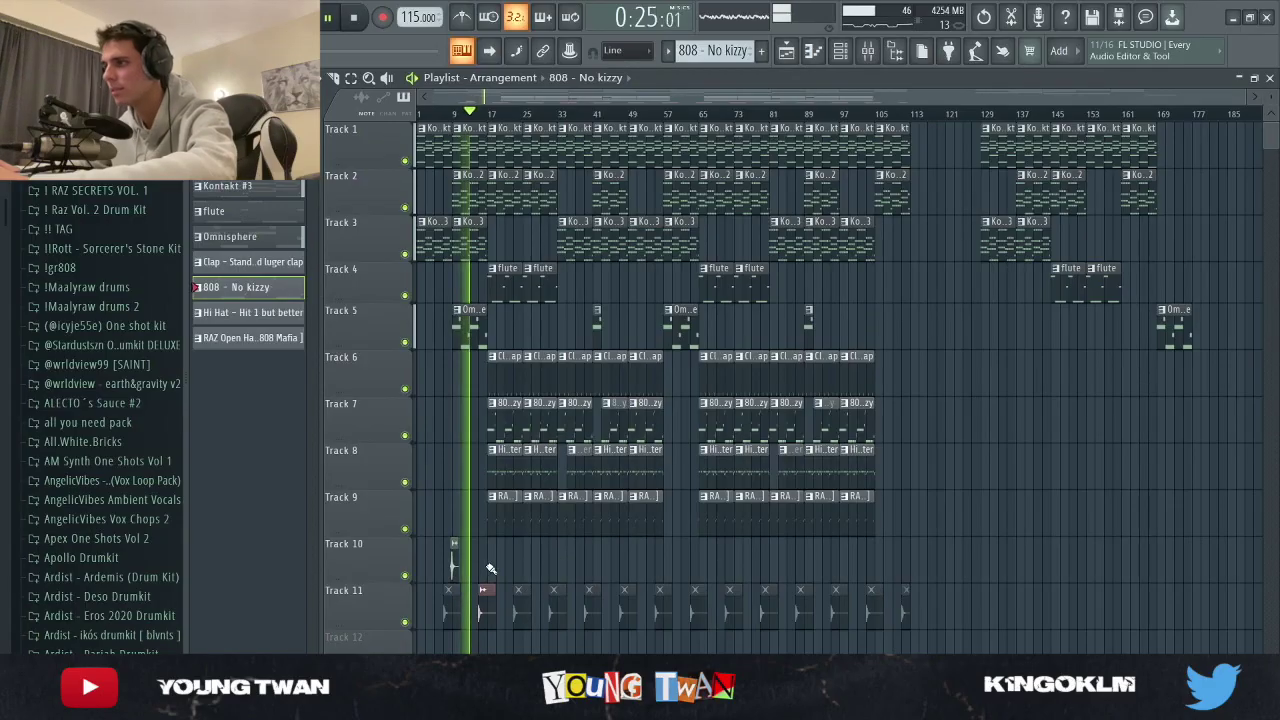
pyautogui.scroll(3, 383, 553)
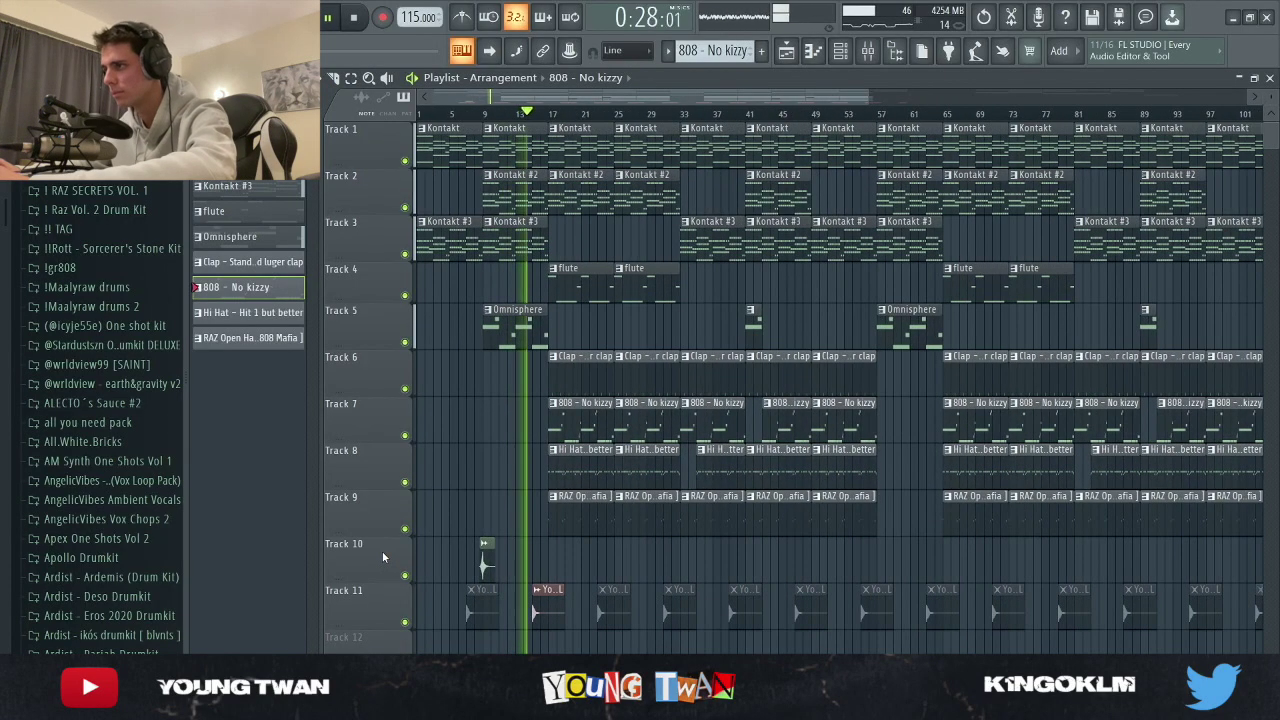
pyautogui.scroll(2, 455, 543)
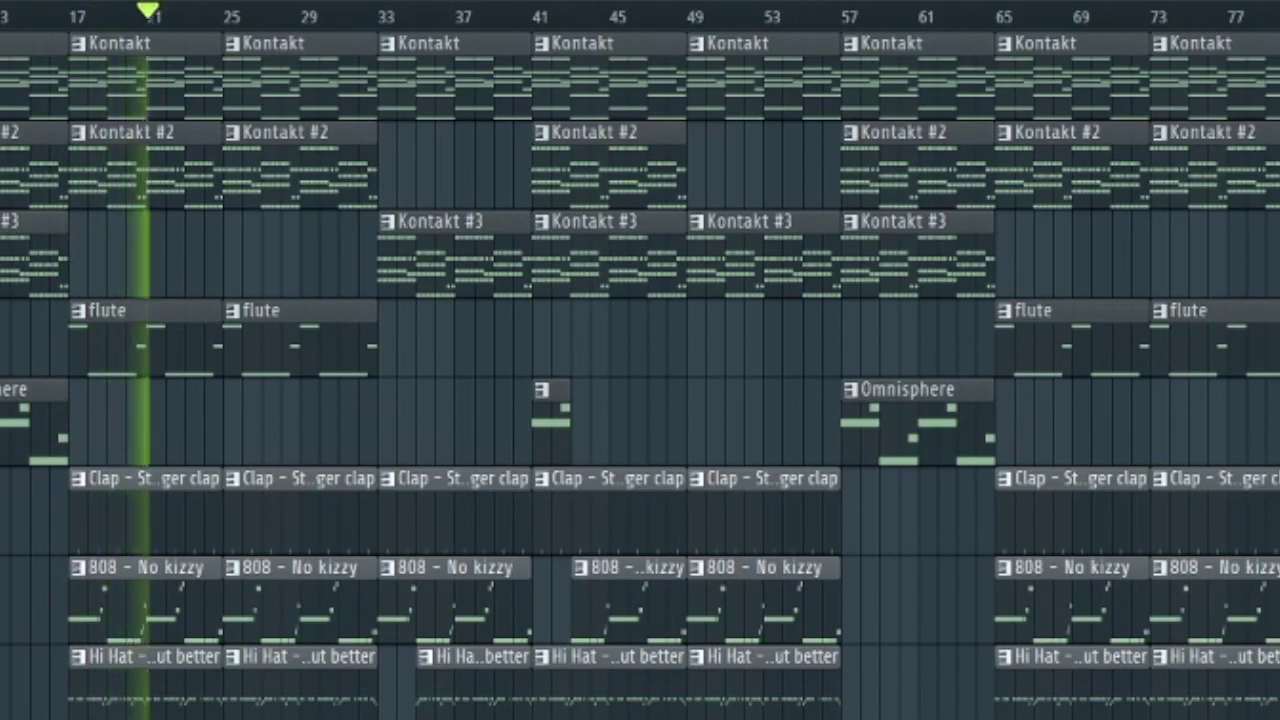
# Select the intro from bar 1 to about bar 9, and then the first drum section from bar 17 to bar 33
pyautogui.scroll(5, 367, 715)
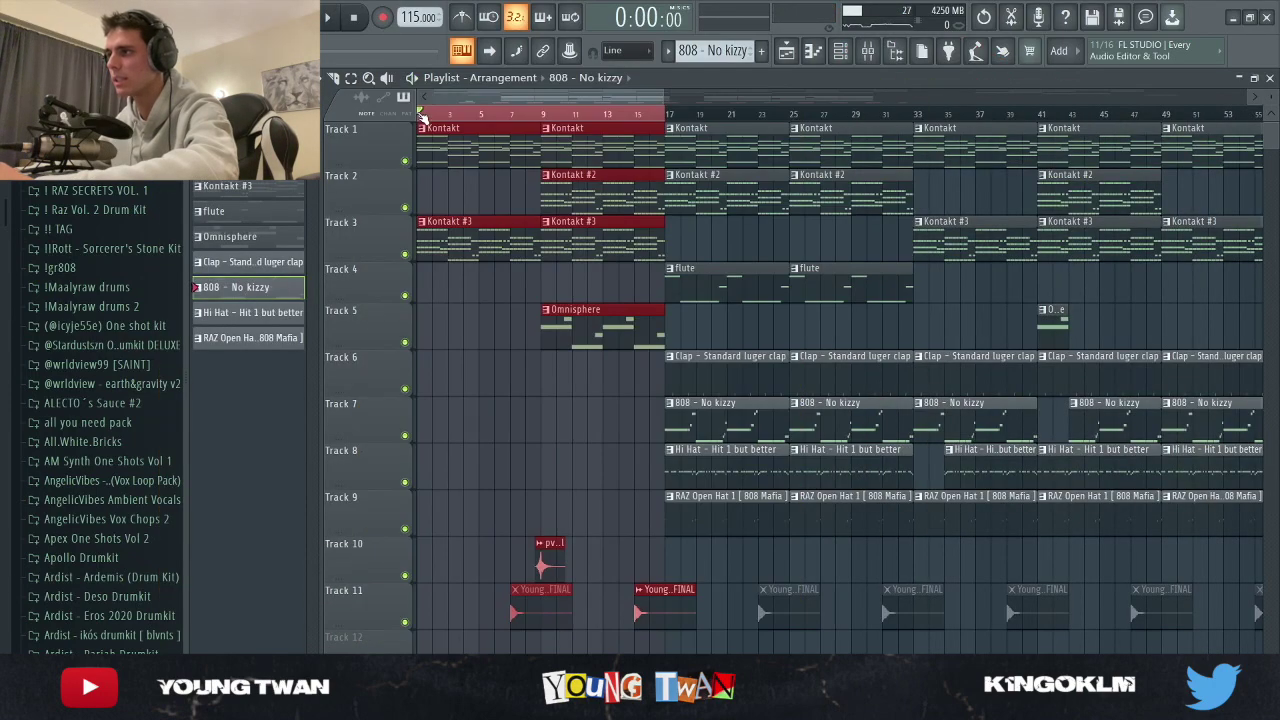
pyautogui.moveTo(421, 116); pyautogui.dragTo(550, 120)
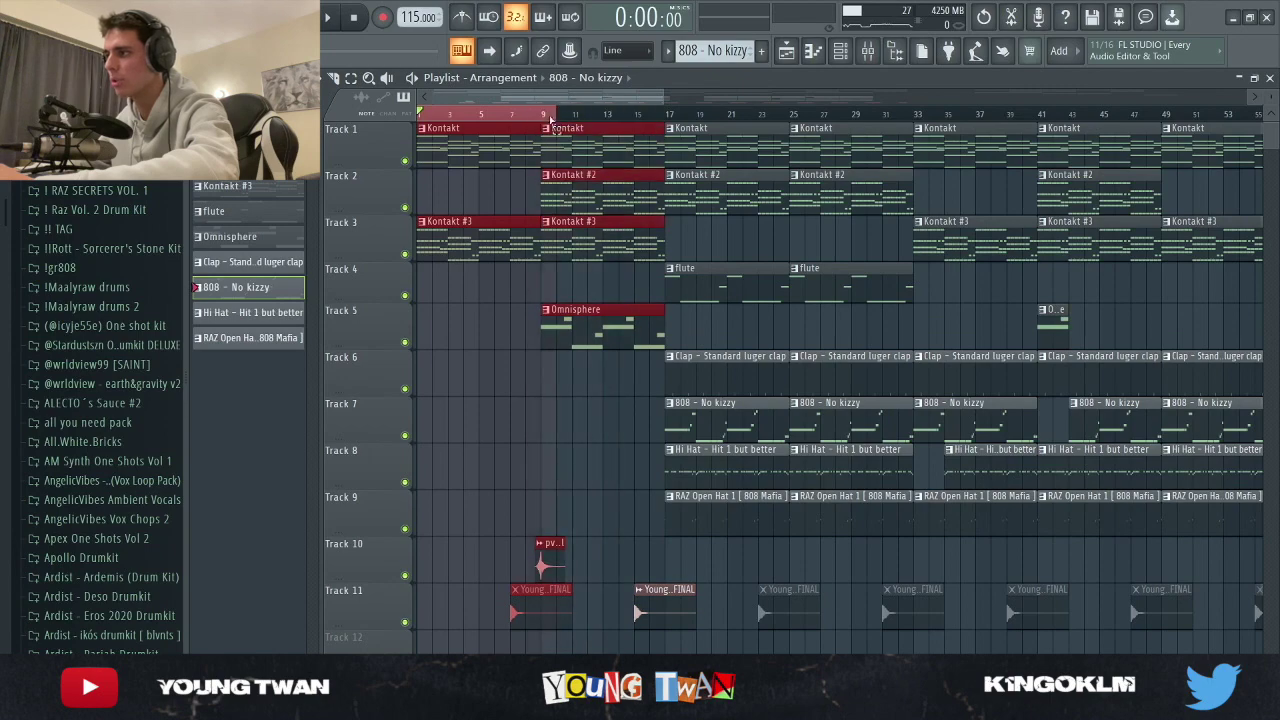
pyautogui.scroll(-3, 483, 125)
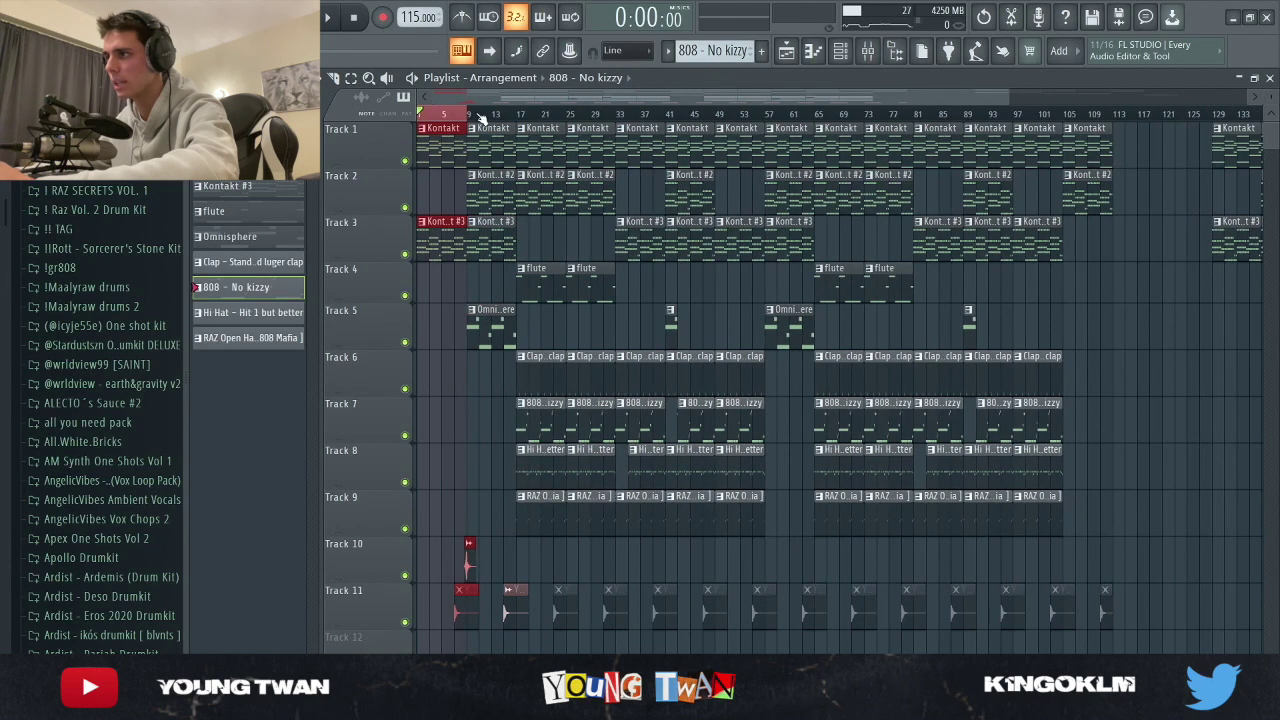
pyautogui.moveTo(528, 118); pyautogui.dragTo(604, 116)
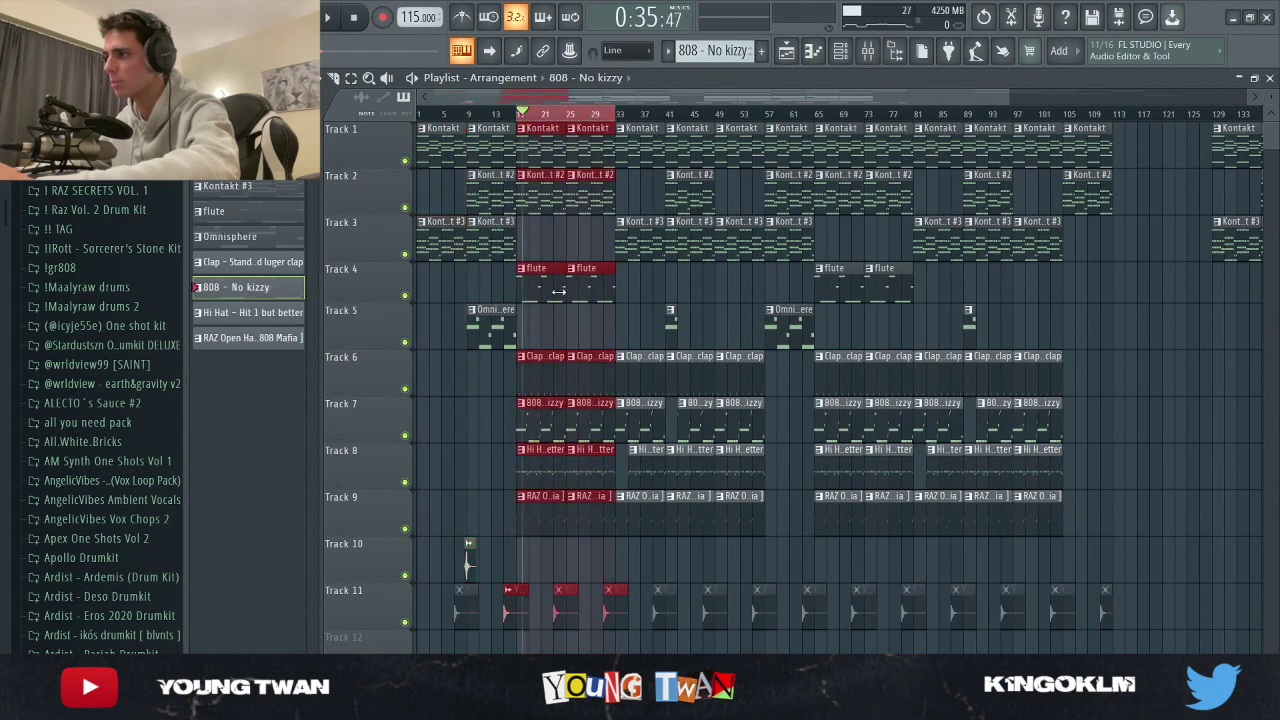
pyautogui.scroll(4, 558, 291)
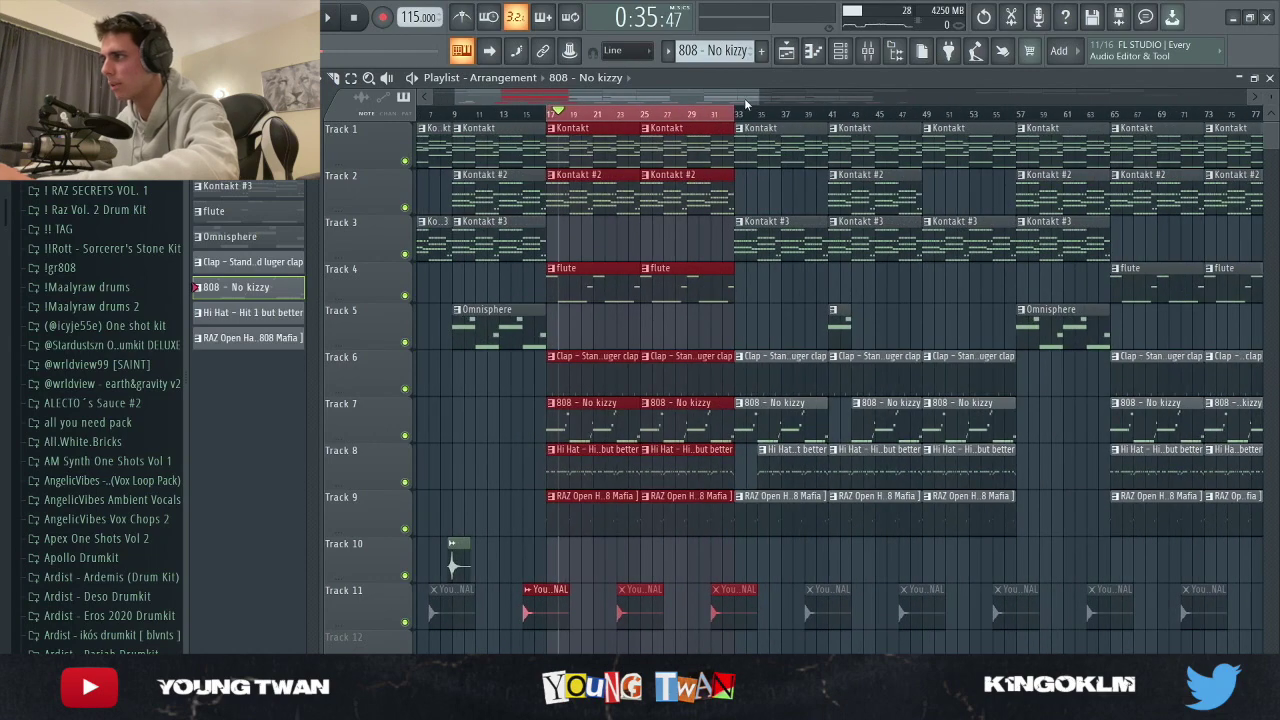
# Select the section from bar 33 to bar 57, and then the drumless break from bar 57 to bar 65
pyautogui.moveTo(738, 114); pyautogui.dragTo(1016, 114)
pyautogui.scroll(-4, 888, 262)
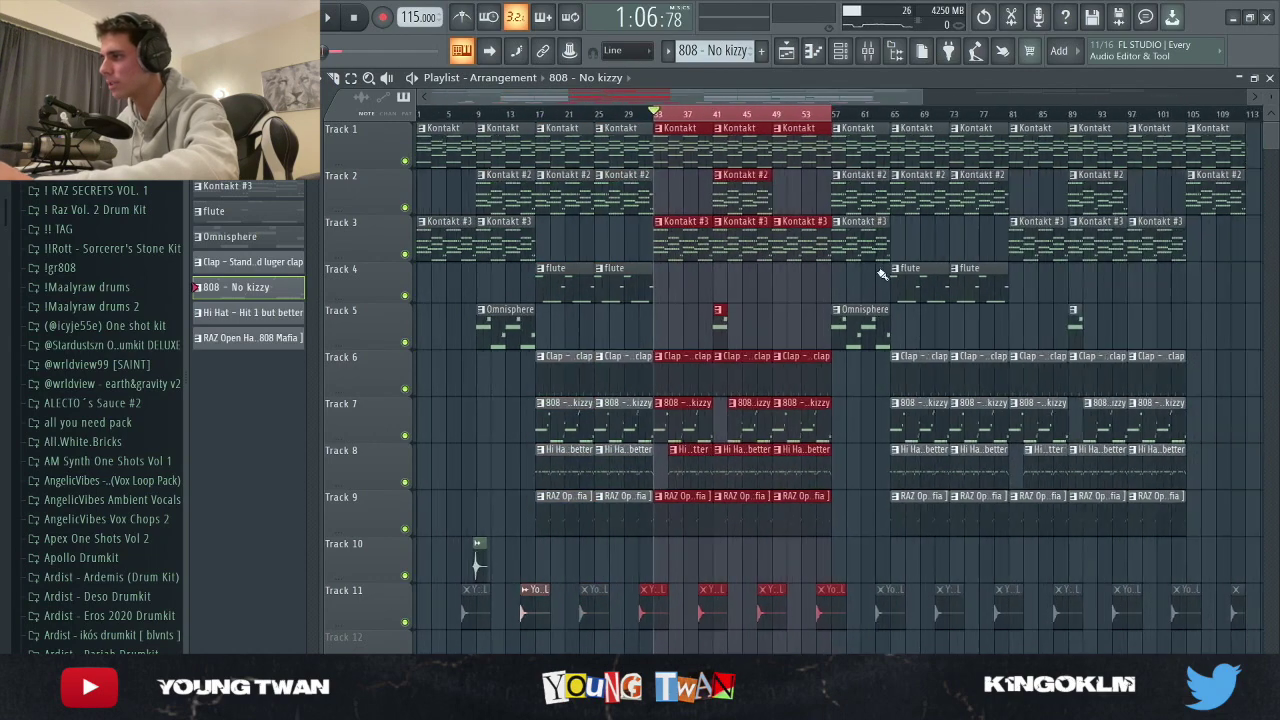
pyautogui.moveTo(752, 114); pyautogui.dragTo(800, 114)
pyautogui.scroll(4, 814, 185)
pyautogui.scroll(-5, 802, 157)
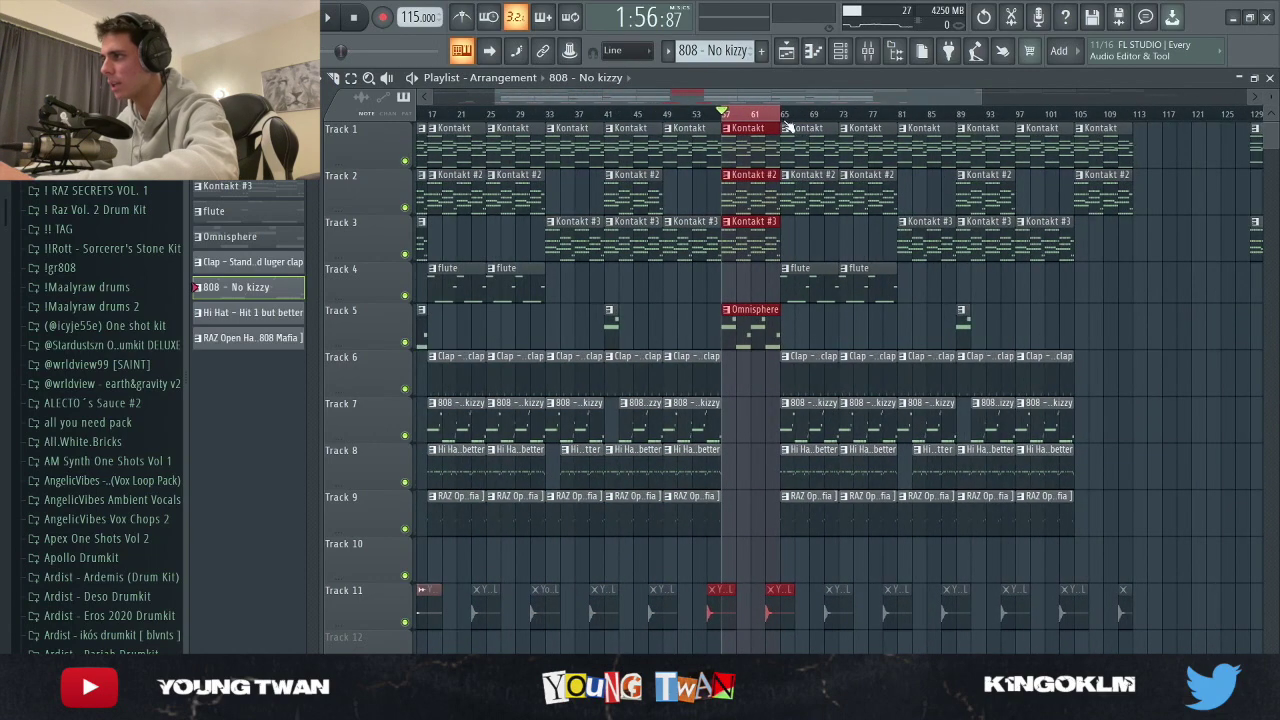
# Play the outro from bar 105 and examine the clips in the second drum section before it
pyautogui.moveTo(700, 114); pyautogui.dragTo(706, 113)
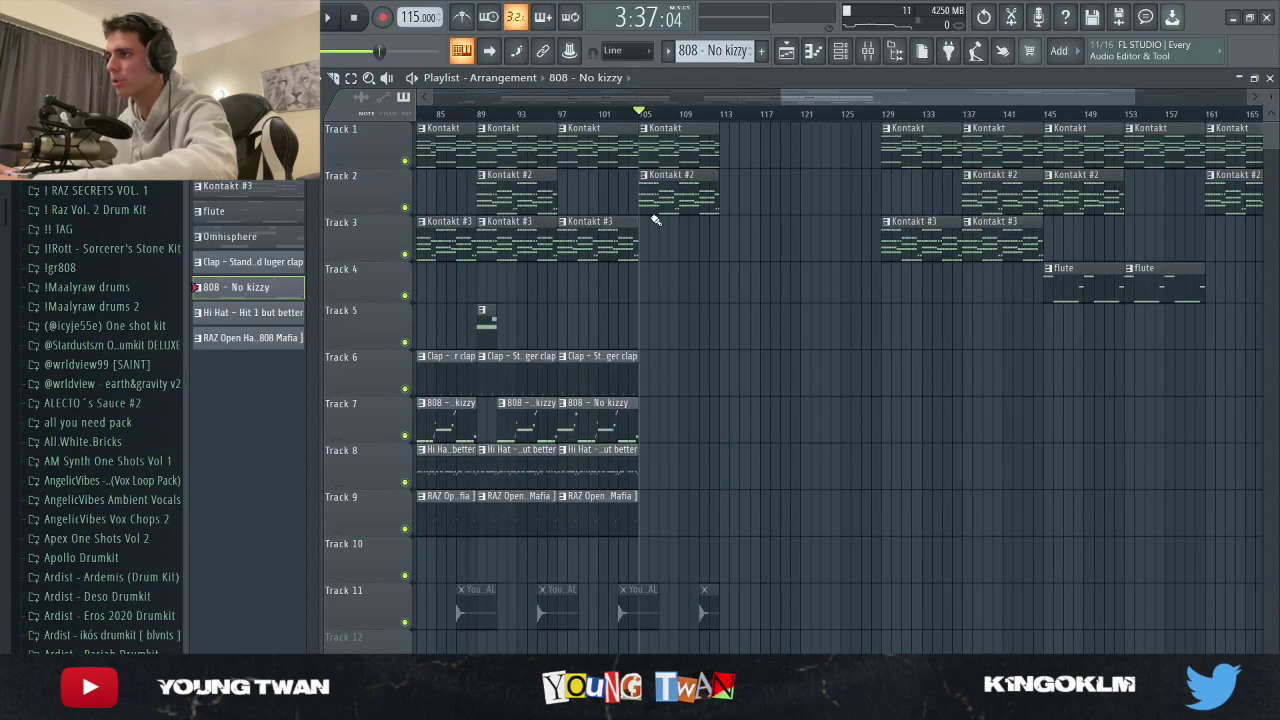
pyautogui.press('space')
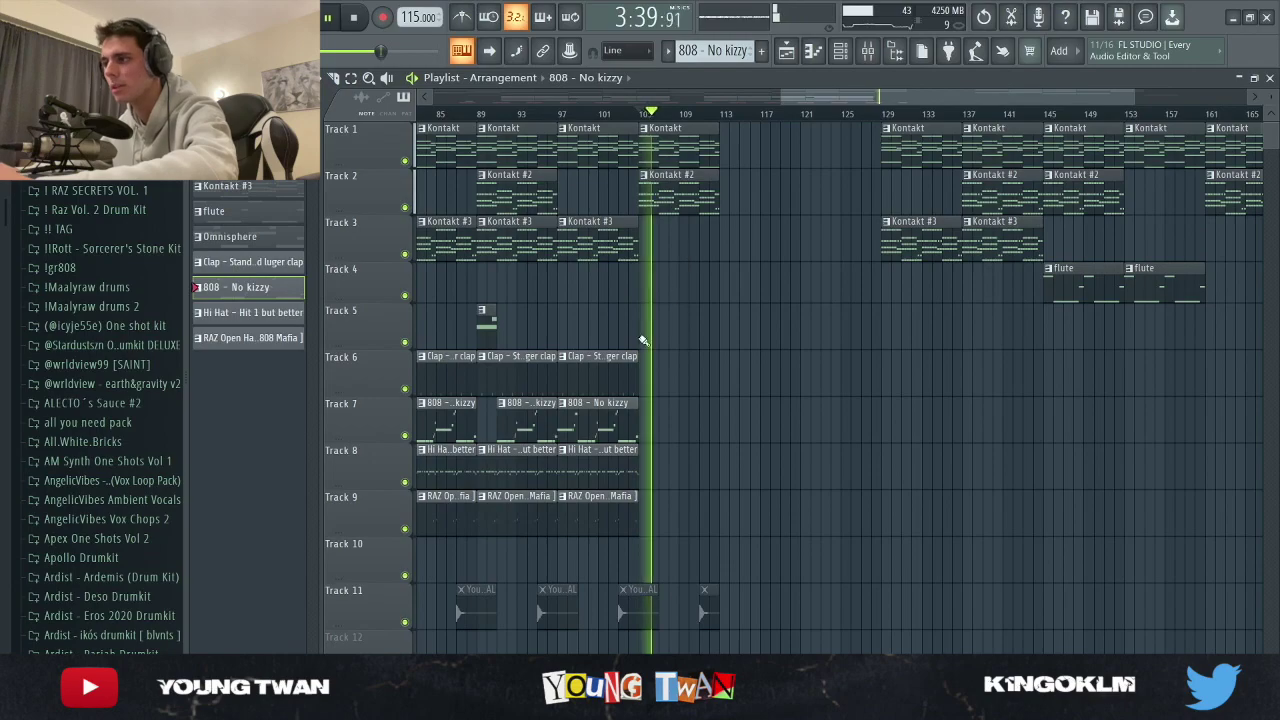
pyautogui.scroll(-3, 642, 340)
pyautogui.scroll(5, 847, 366)
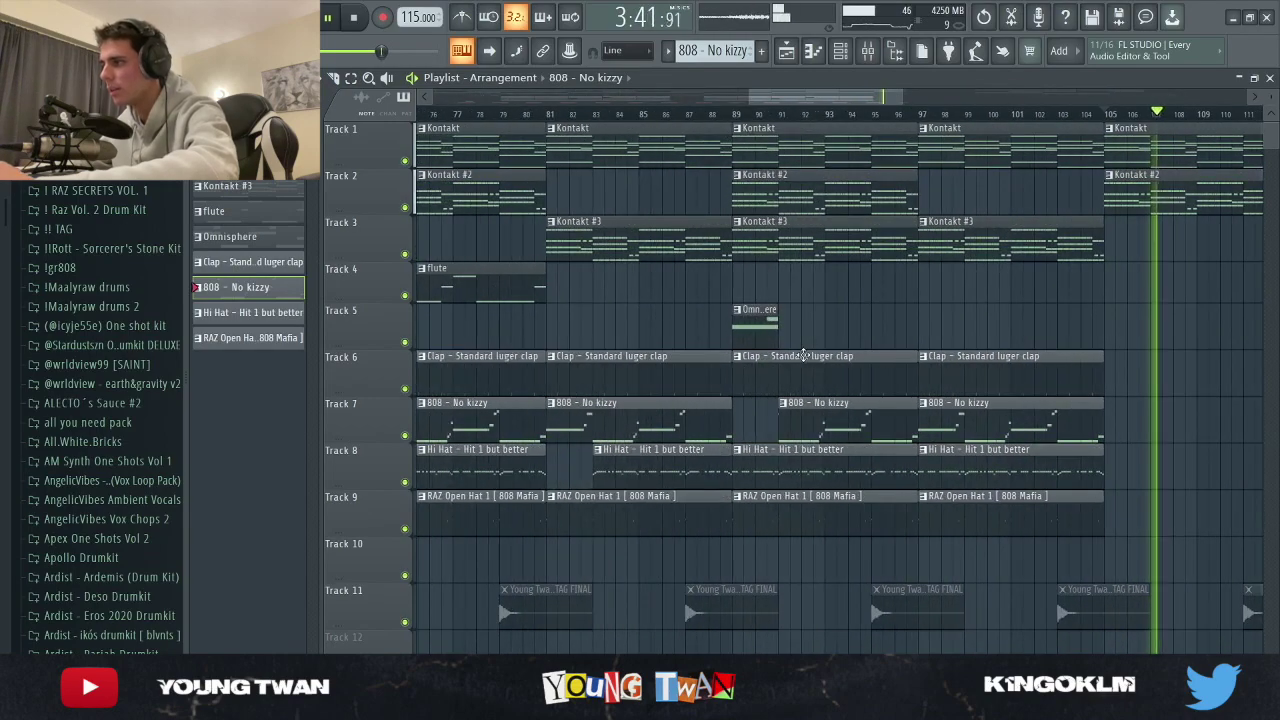
pyautogui.scroll(-3, 738, 120)
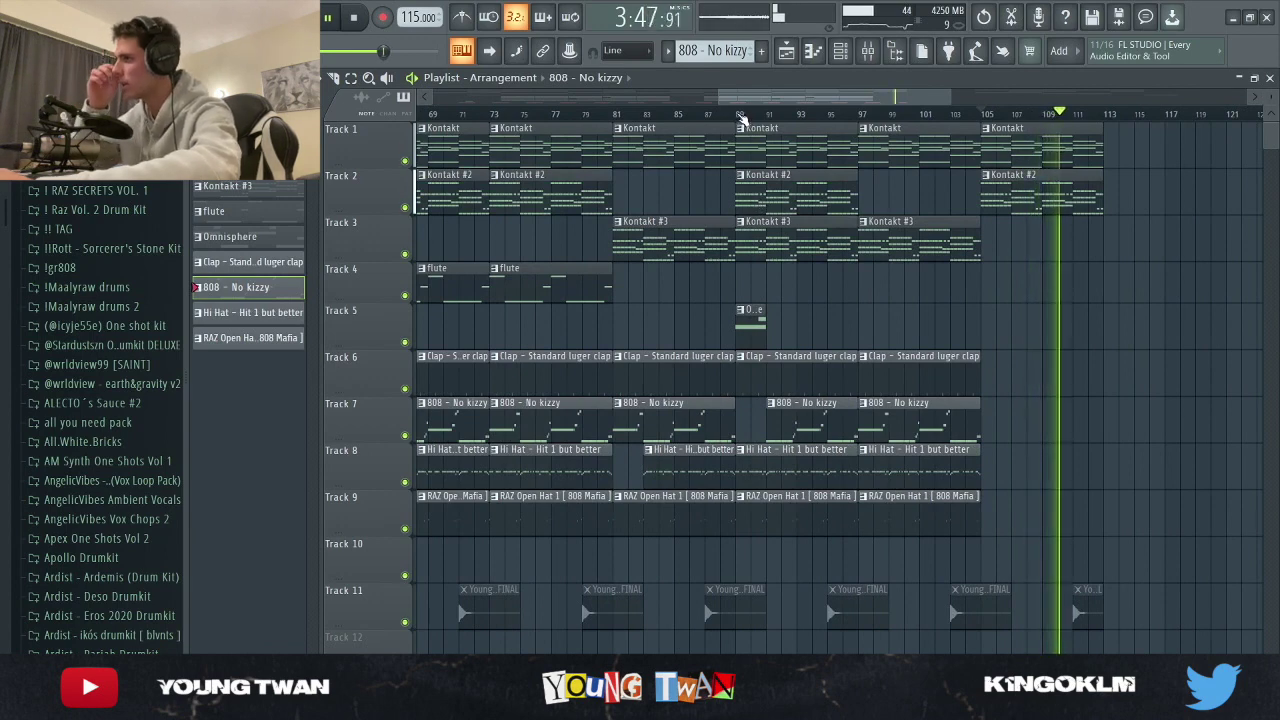
# Play from bar 89 and follow the short Omnisphere clip and the 808 gap into the 808's return at bar 91
pyautogui.click(740, 114)
pyautogui.scroll(3, 740, 117)
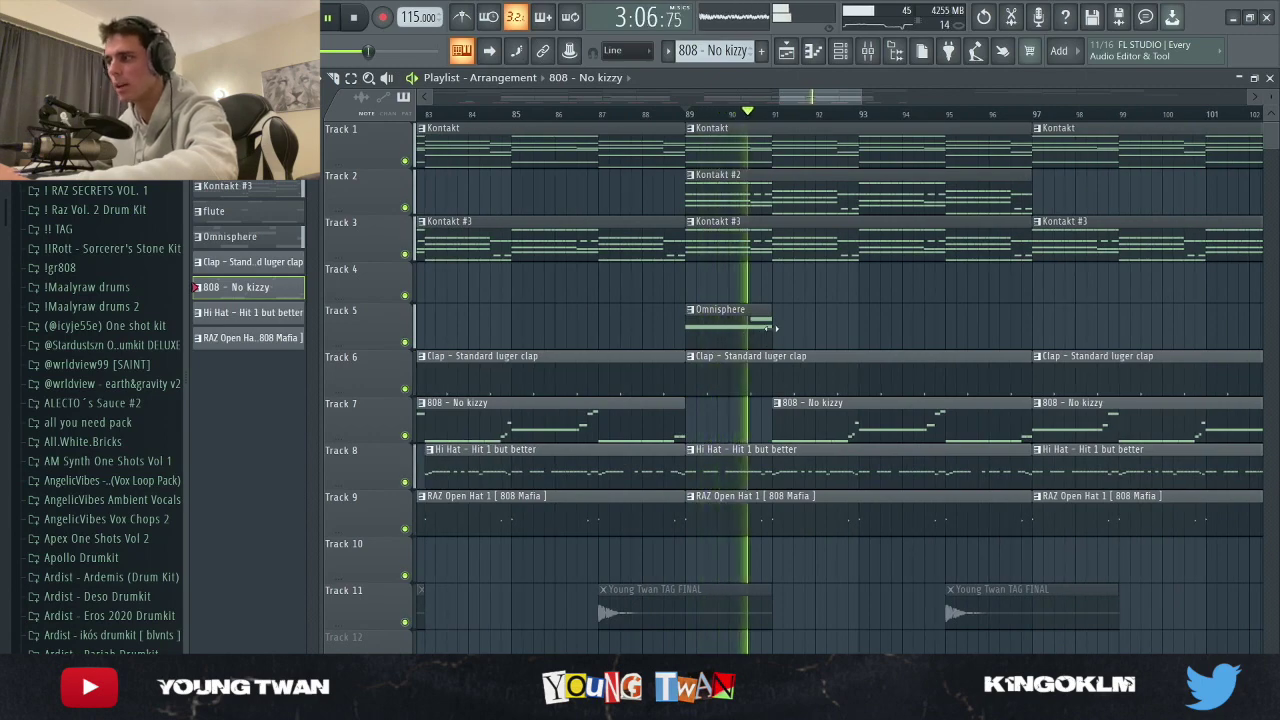
pyautogui.scroll(-4, 800, 440)
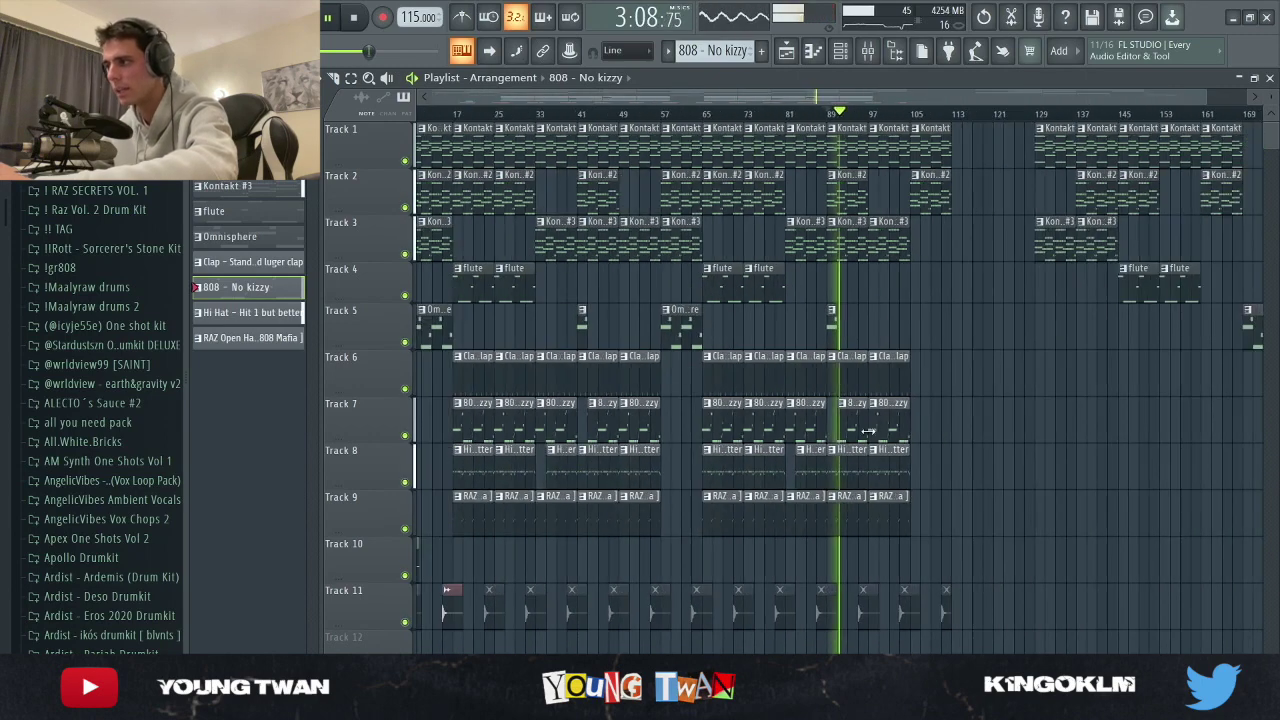
pyautogui.scroll(-5, 804, 438)
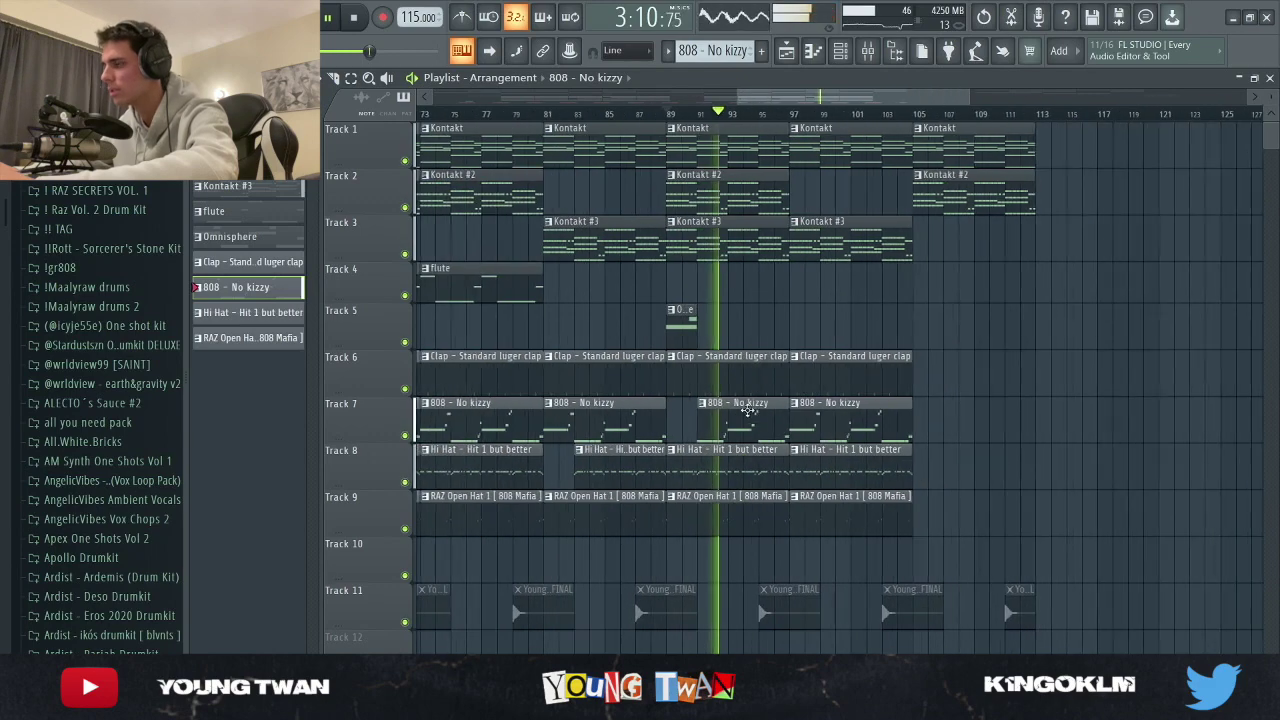